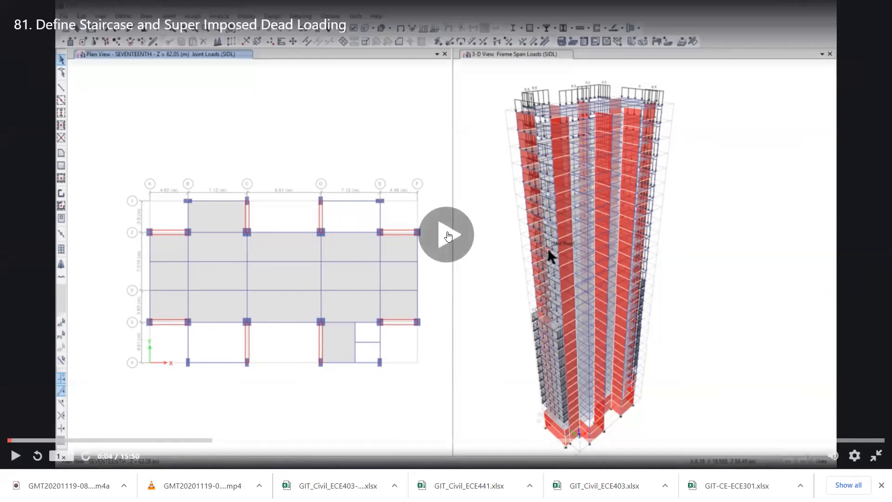
Play the lecture "81. Define Staircase and Super Imposed Dead Loading" in full screen and skip ahead to the staircase UDL calculation.
left_click(447, 235)
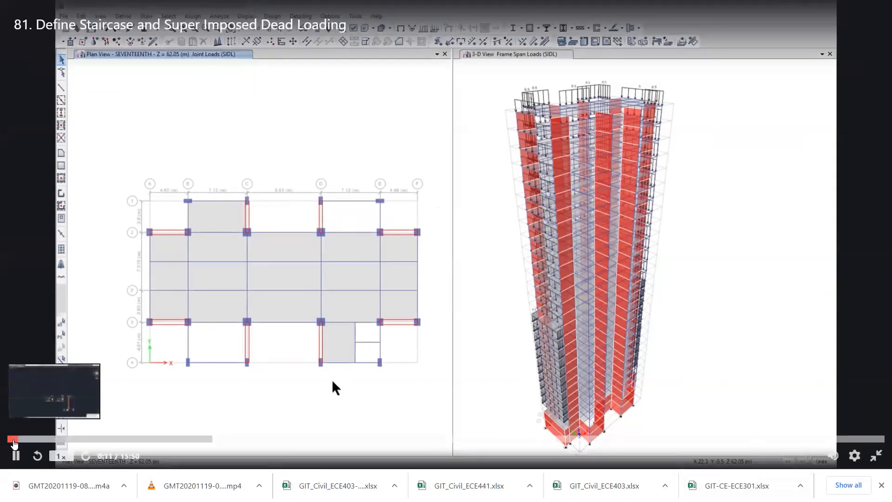
left_click(10, 440)
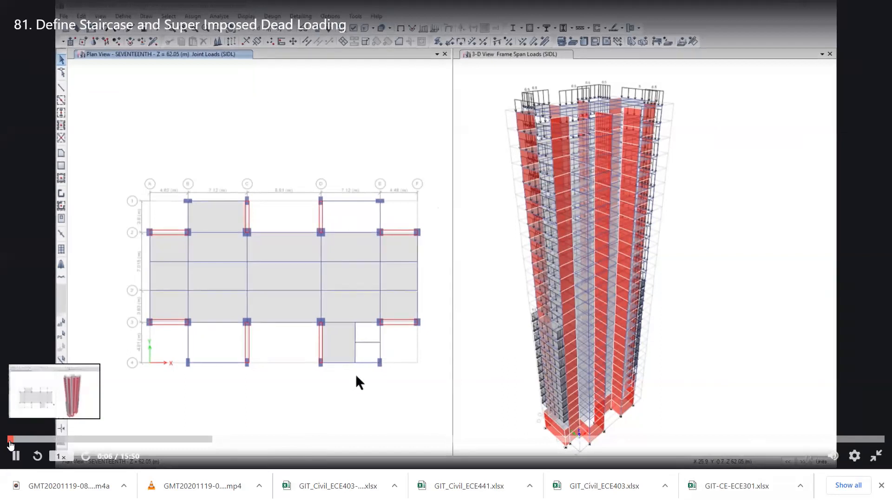
left_click(444, 393)
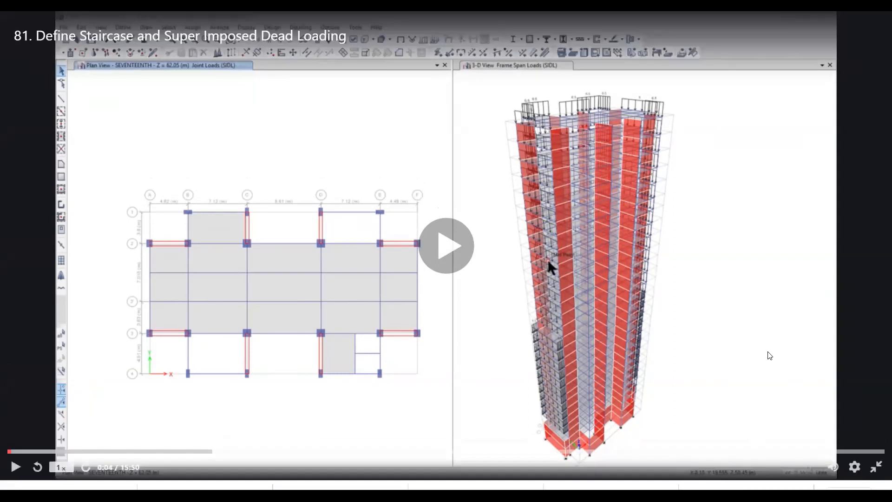
left_click(122, 444)
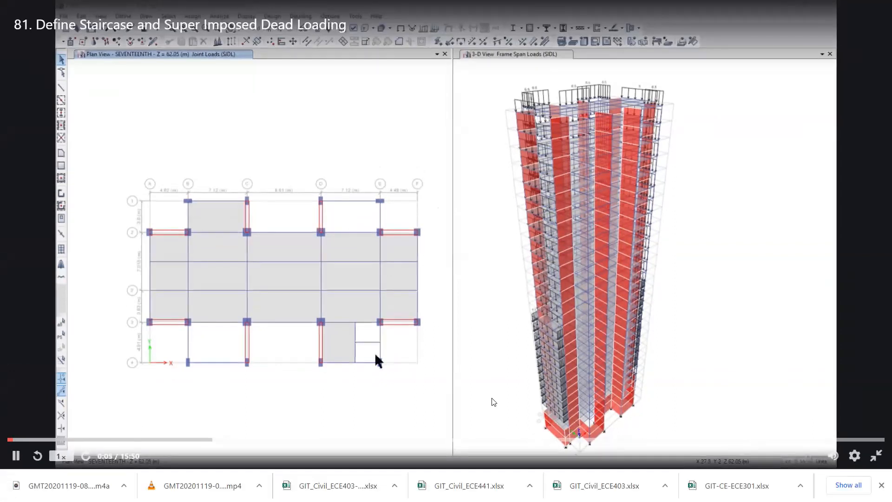
left_click(335, 366)
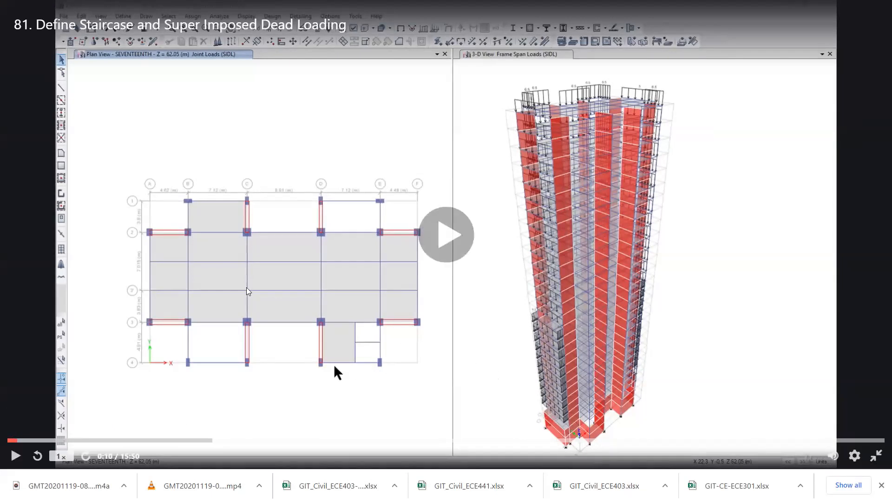
key("Escape")
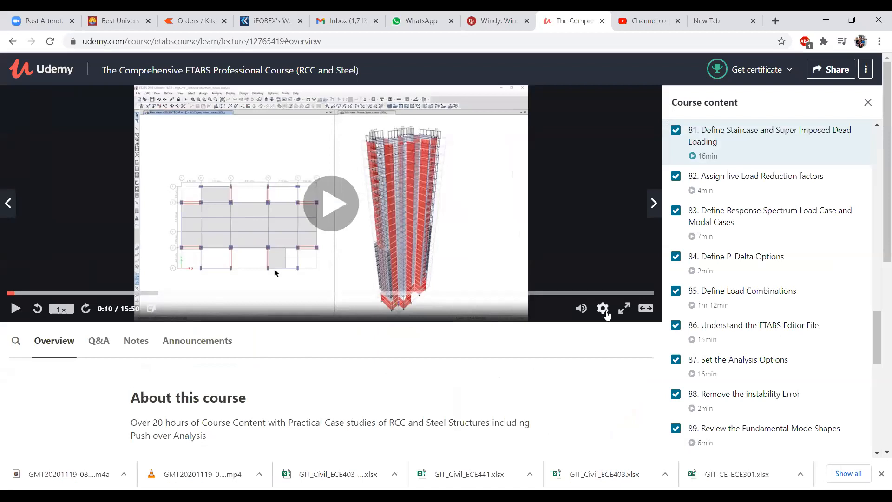
mouse_move(573, 310)
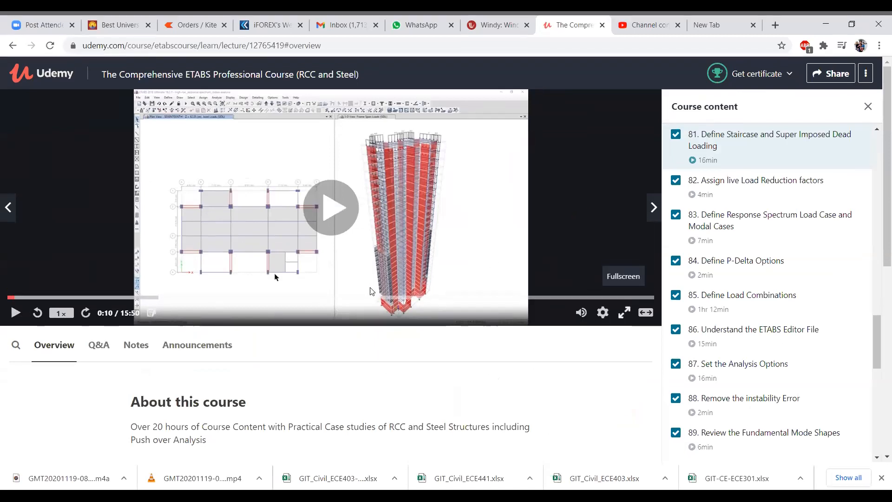
left_click(626, 308)
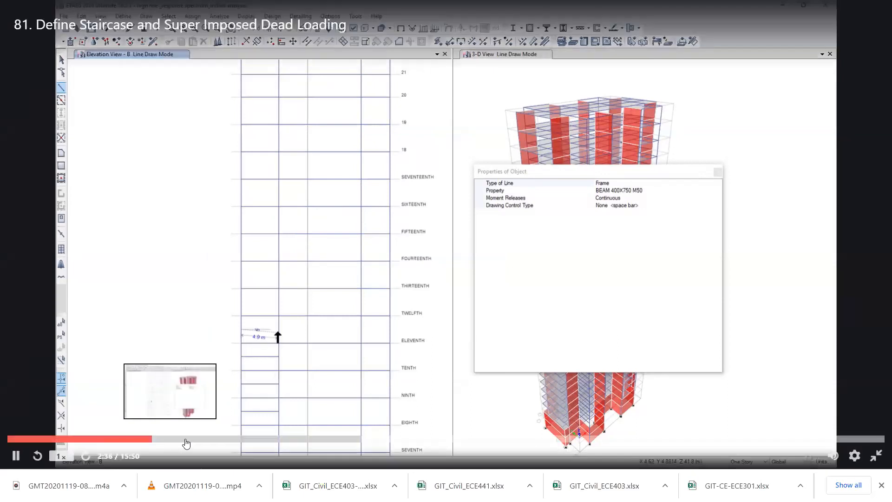
left_click(213, 443)
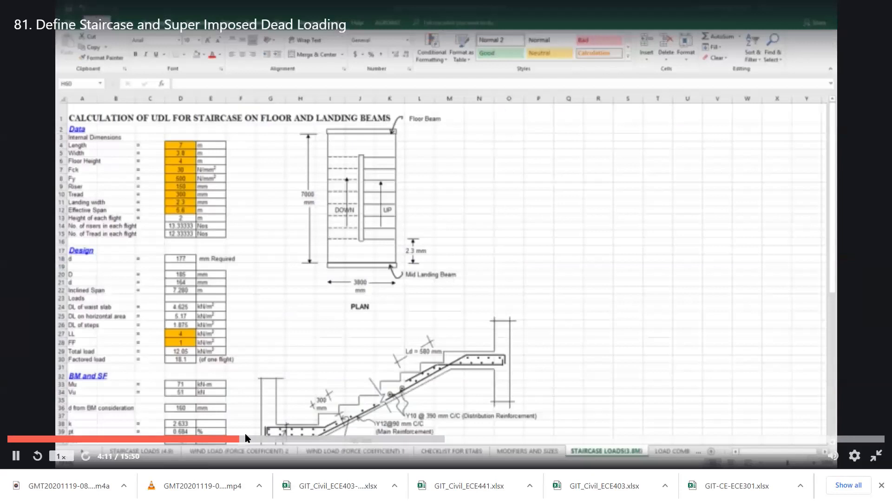
left_click(245, 438)
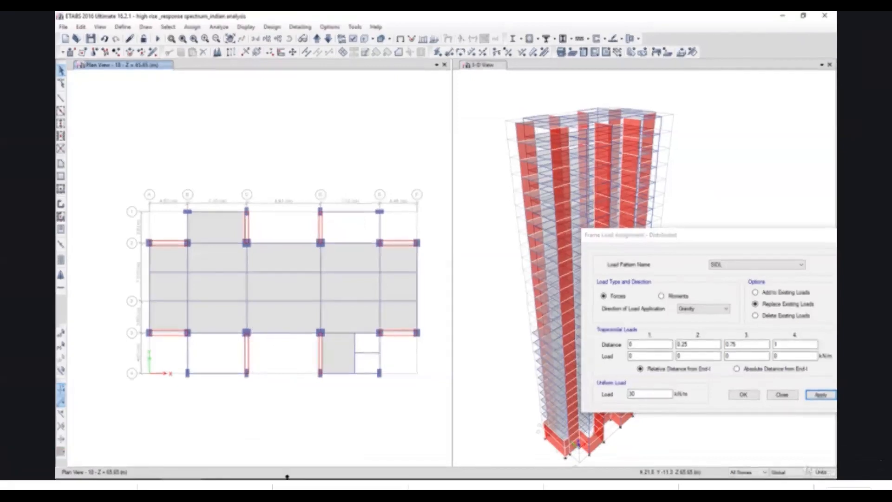
Switch to the Excel staircase loads sheet and enter 4.91 in cell G58, beside the rounded SIDL value.
mouse_move(288, 485)
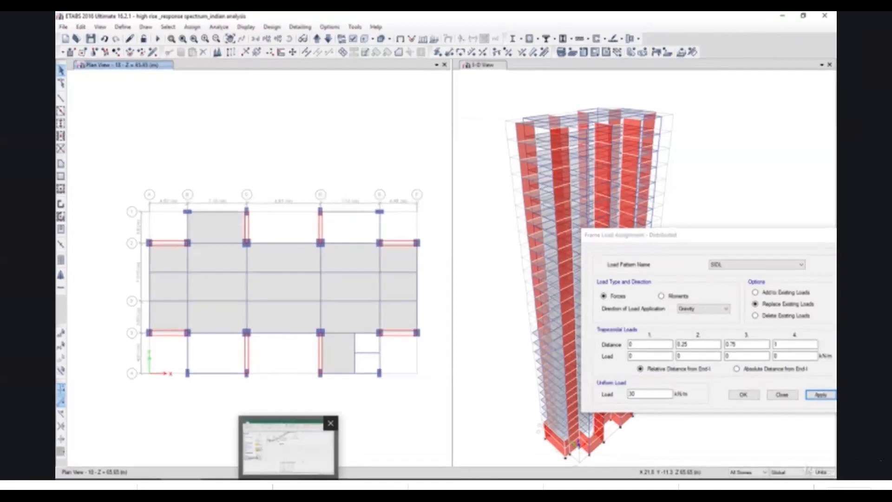
left_click(285, 444)
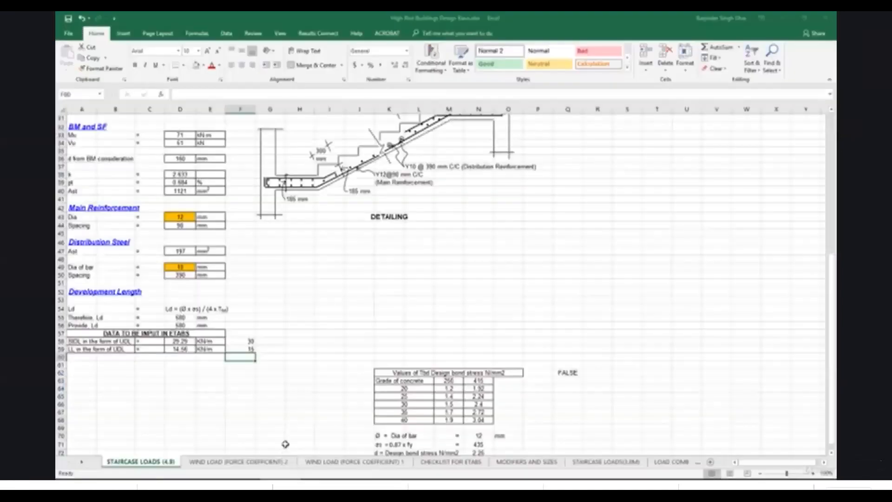
left_click(273, 341)
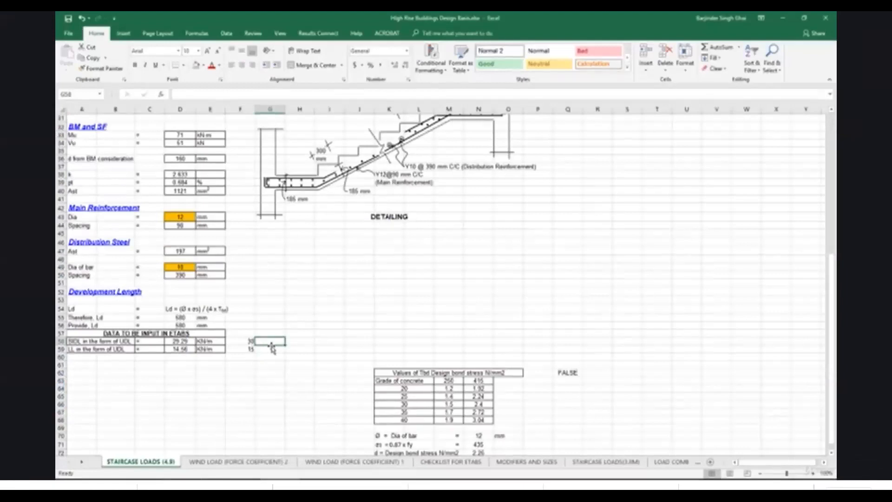
type("4.91")
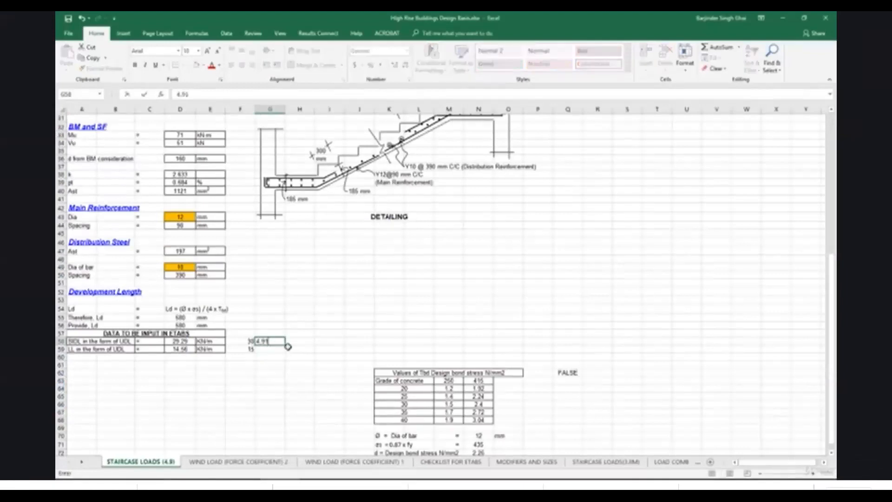
Calculate the SIDL point load in cell H58 with the formula =F58*G58/2.
left_click(293, 343)
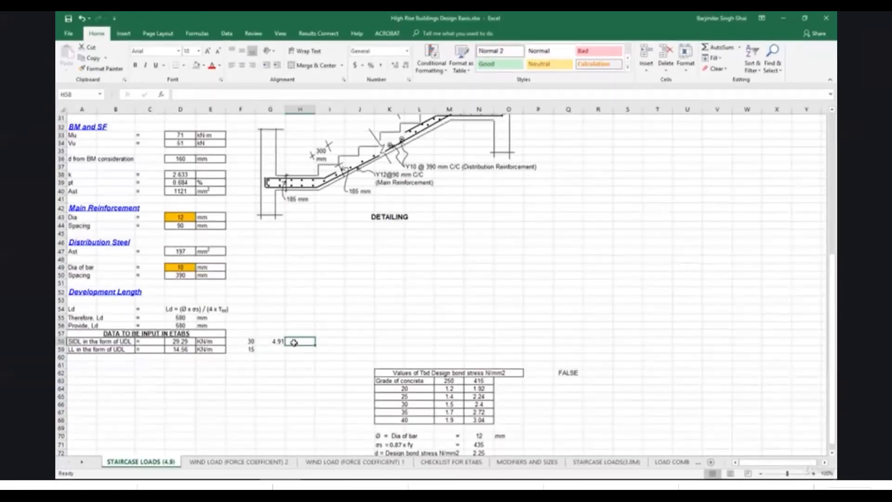
type("=")
left_click(250, 342)
left_click(274, 342)
type("/2")
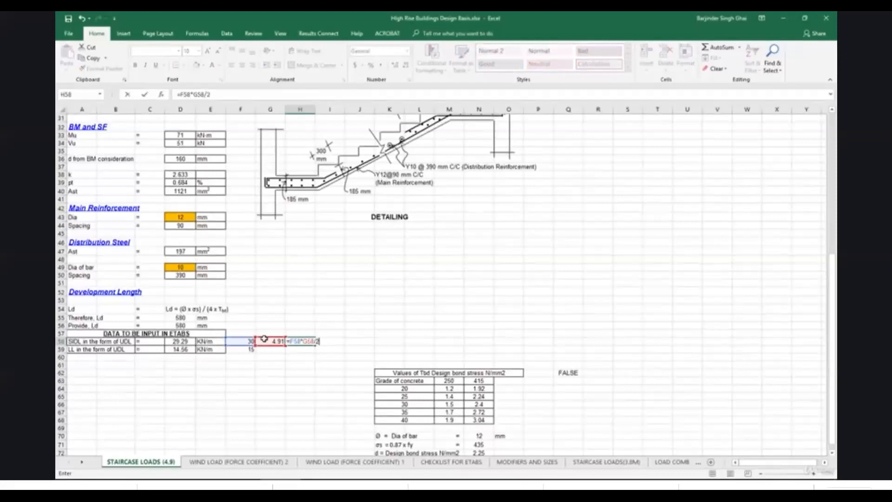
key("ctrl+Return")
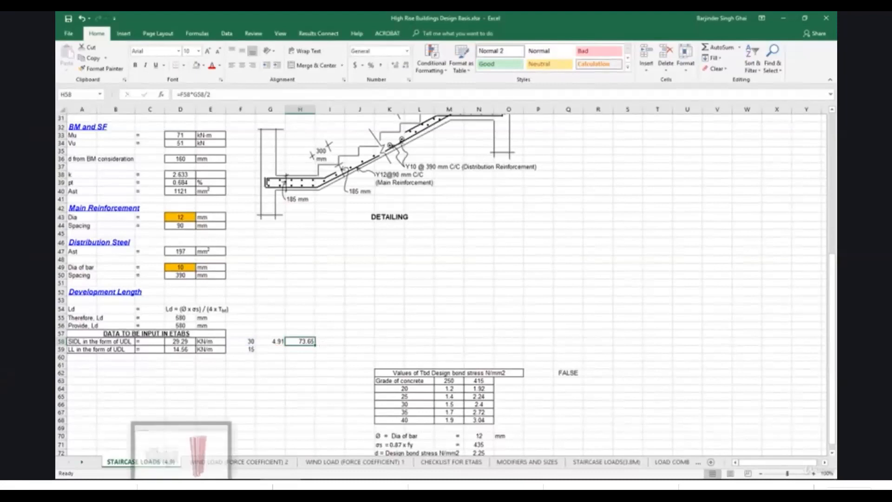
Switch to ETABS and assign a Force Global Z of -74 kN in pattern SIDL to the lower grid C wall joints on all stories.
left_click(181, 484)
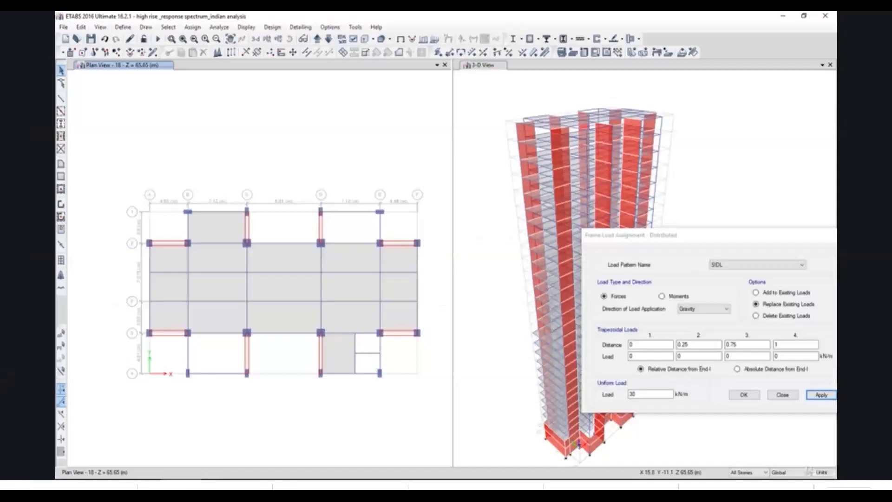
left_click(246, 373)
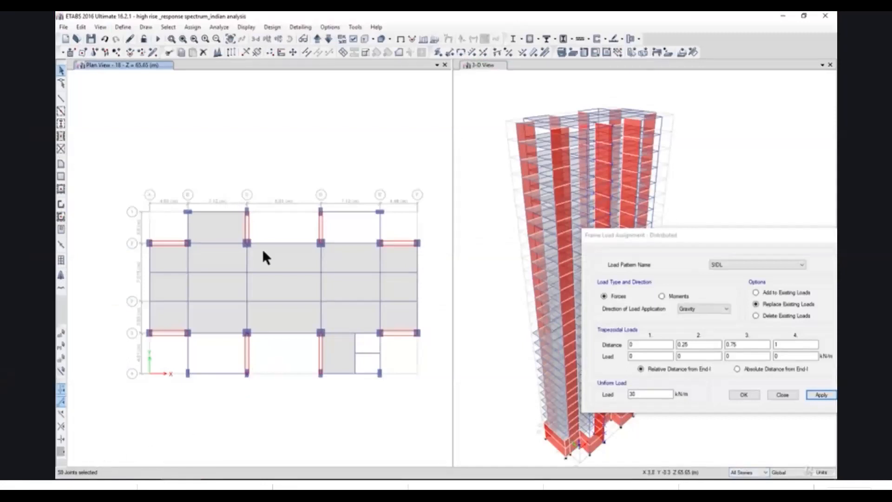
left_click(192, 29)
mouse_move(249, 105)
left_click(309, 102)
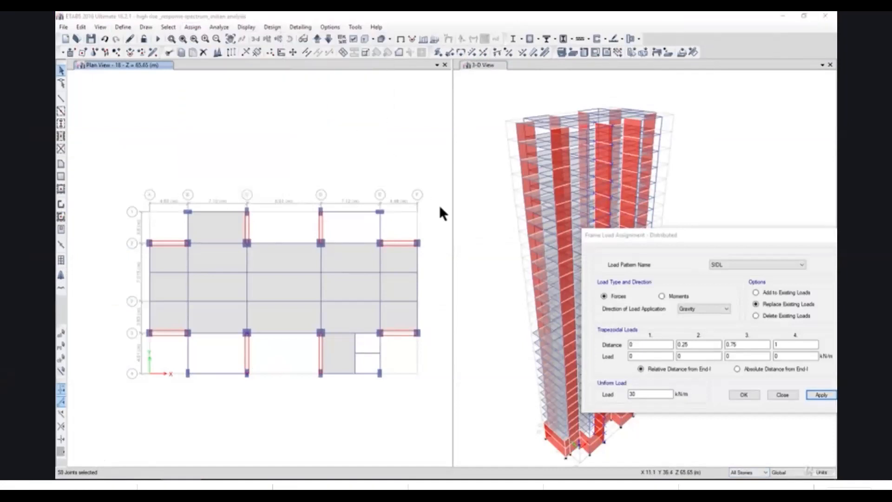
double_click(524, 313)
key("BackSpace")
type("-74")
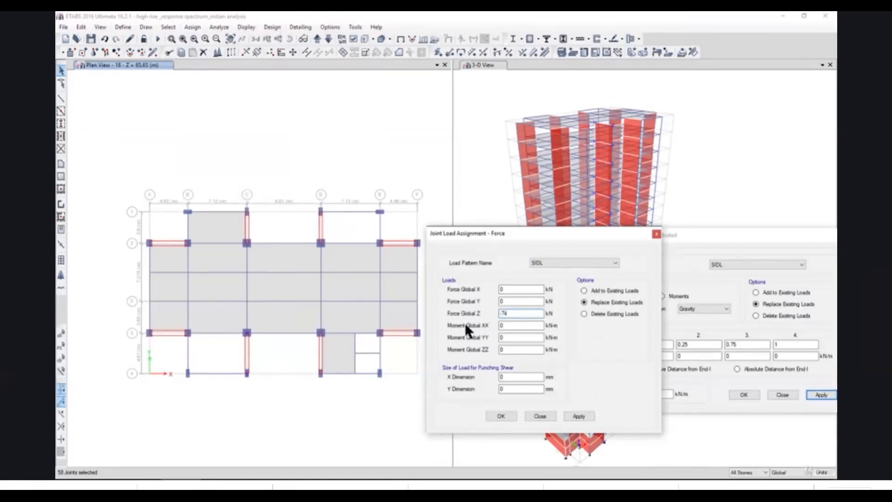
left_click(301, 483)
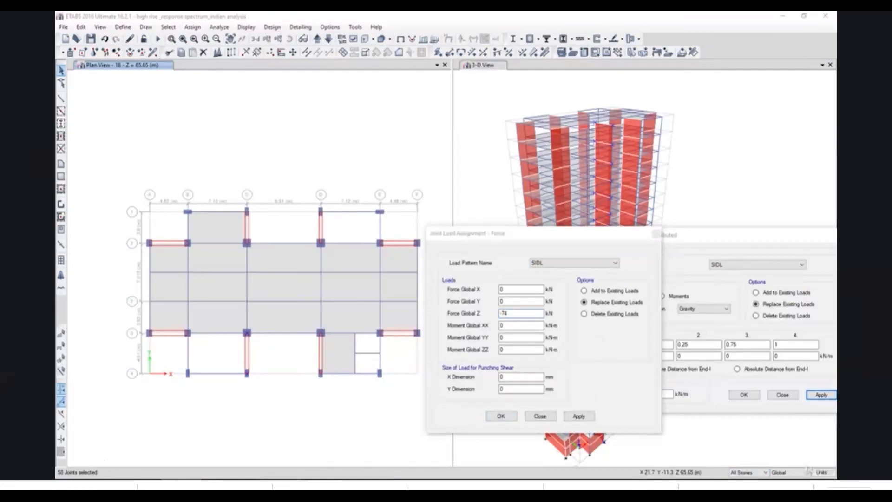
left_click(290, 482)
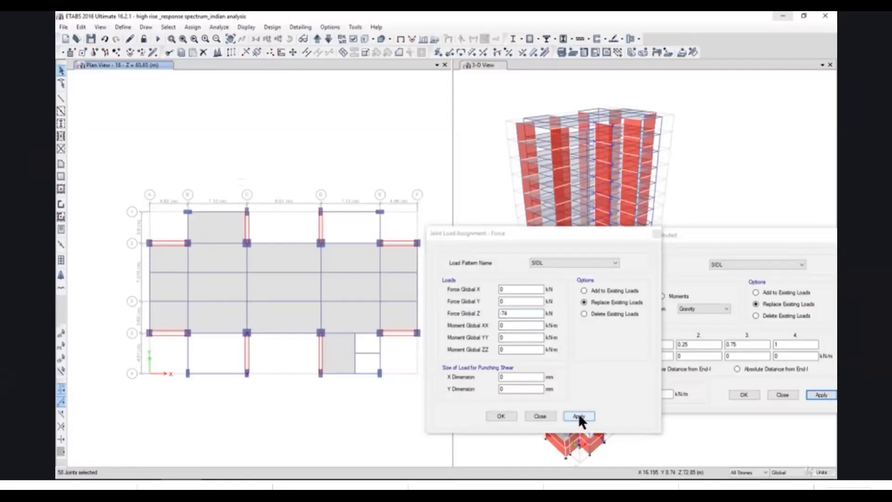
left_click(578, 415)
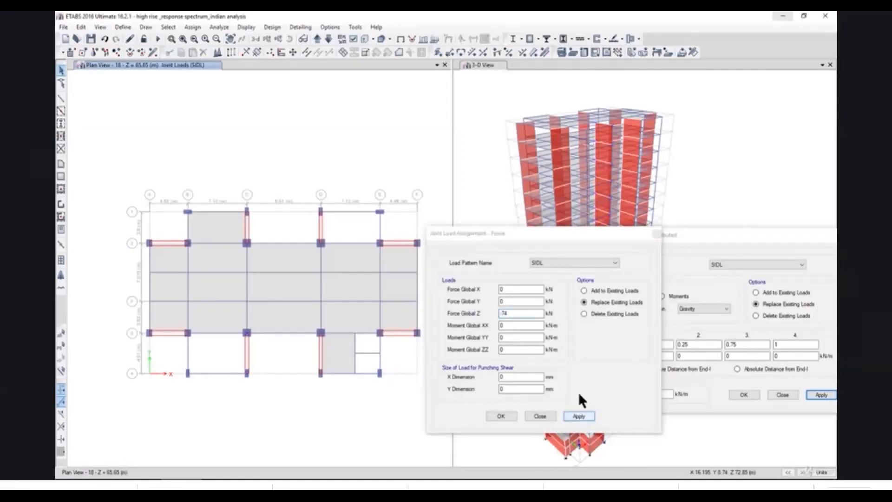
Display the SIDL joint forces with loading values in the 3-D view and restore its undeformed shape.
left_click(471, 124)
left_click(245, 27)
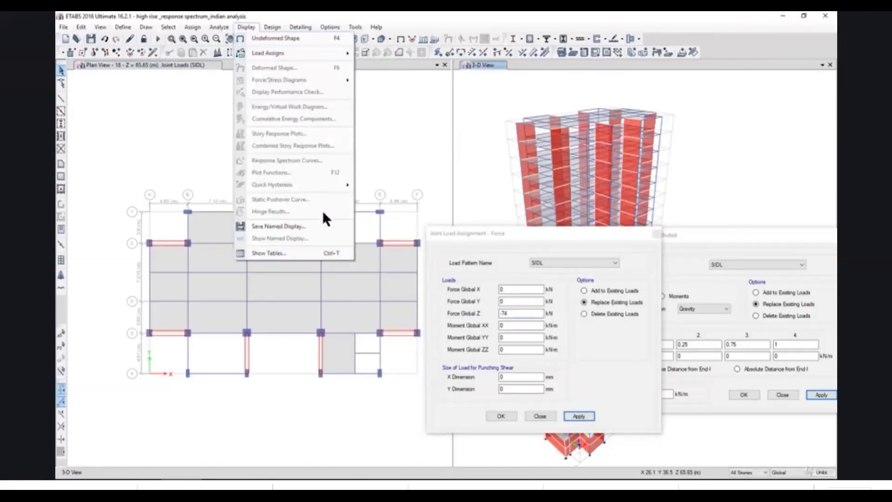
mouse_move(326, 53)
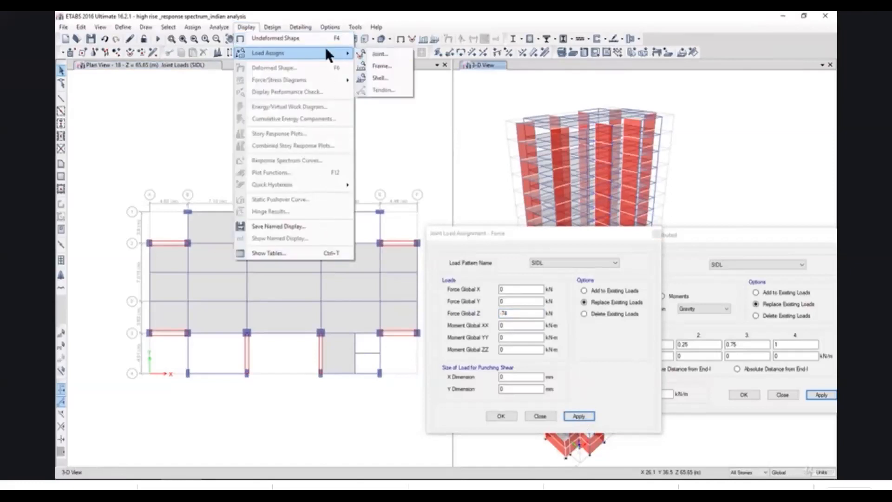
left_click(371, 53)
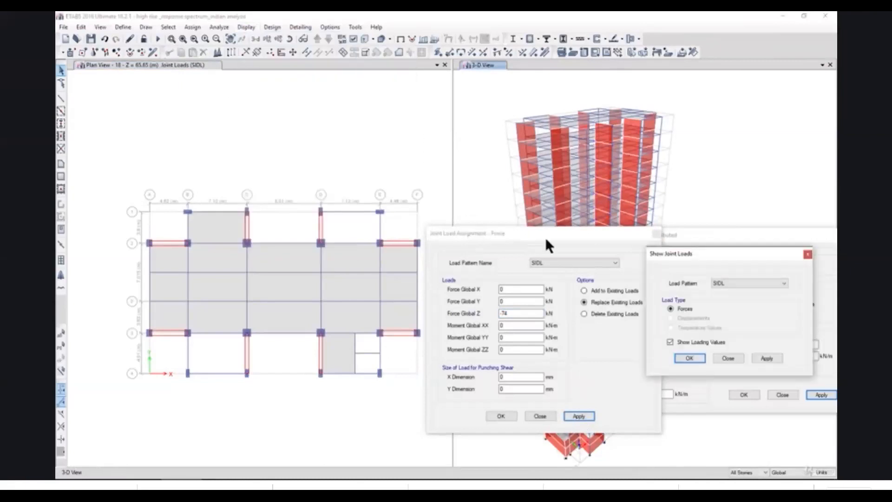
left_click(767, 358)
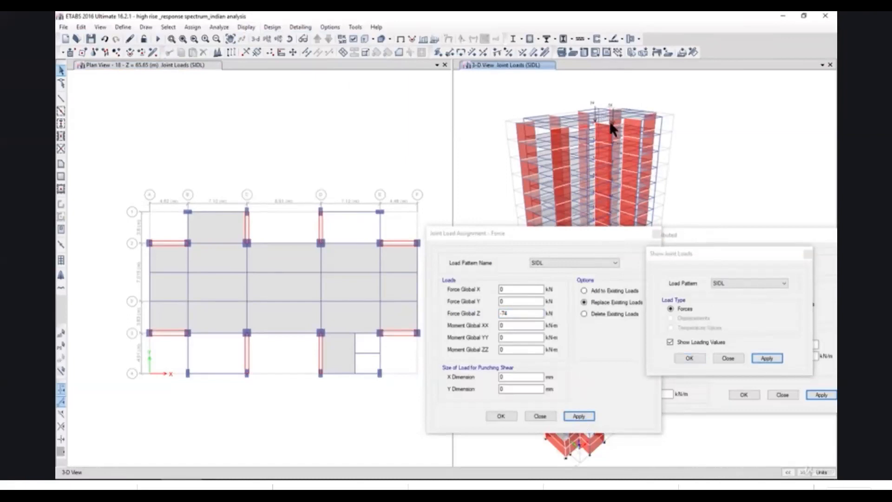
left_click(689, 357)
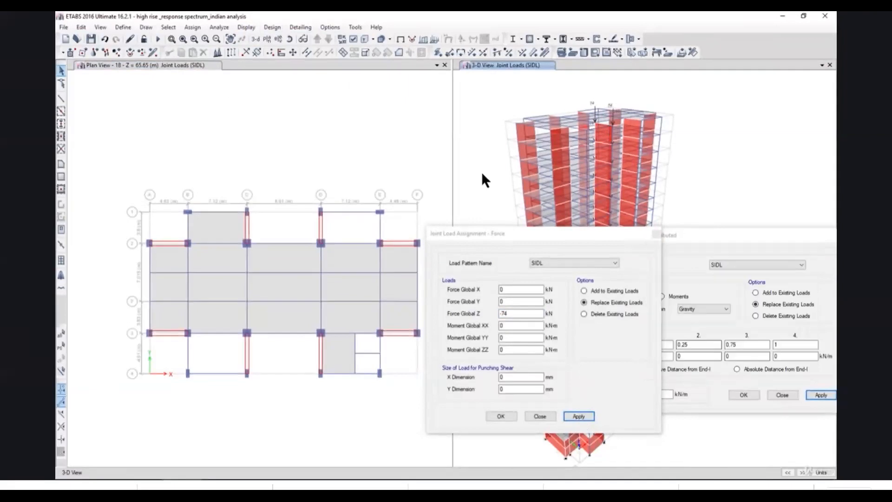
left_click(240, 27)
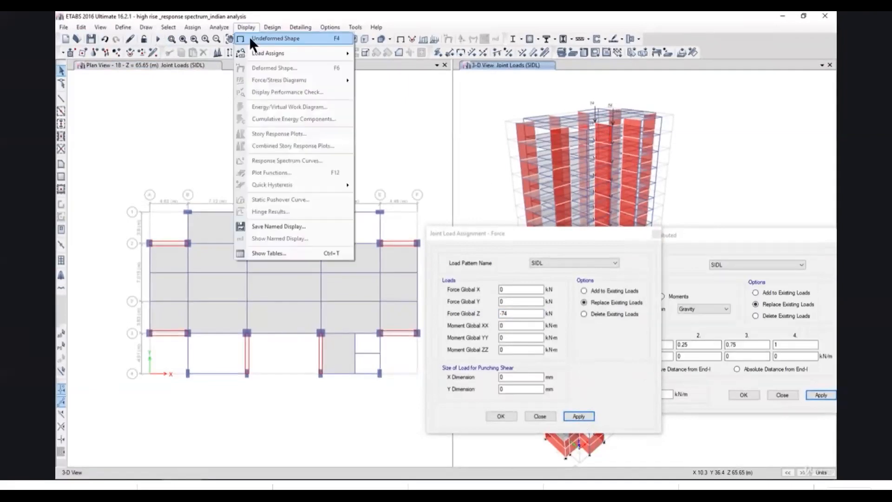
left_click(251, 36)
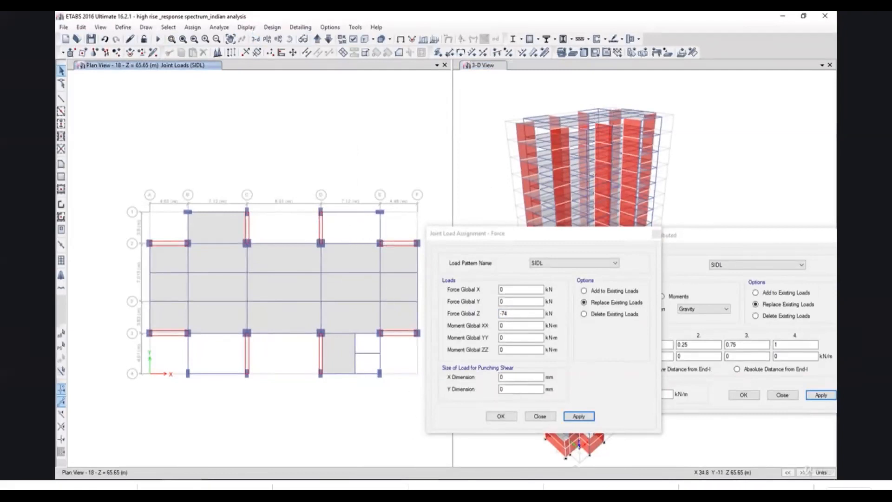
Examine the staircase bay between grids D and E in the AutoCAD floor plan and return to the Excel staircase loads sheet.
left_click(420, 486)
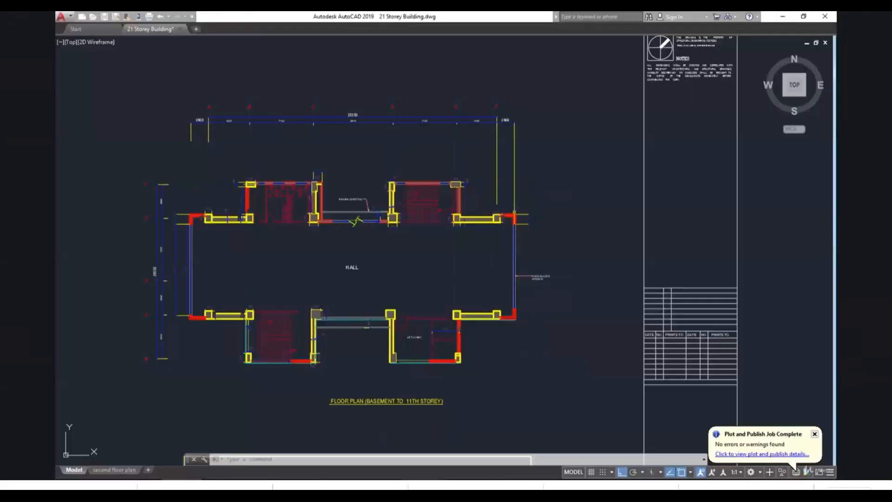
middle_click_drag(351, 267, 351, 319)
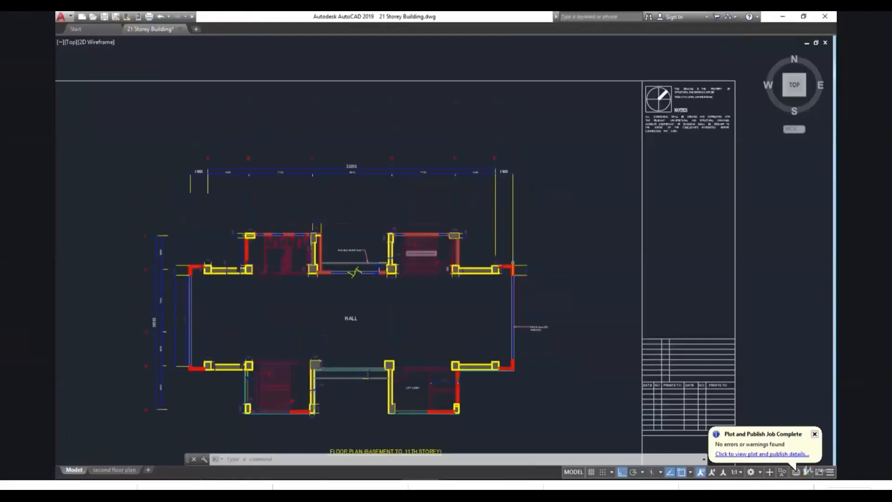
scroll(433, 247, "up", 2)
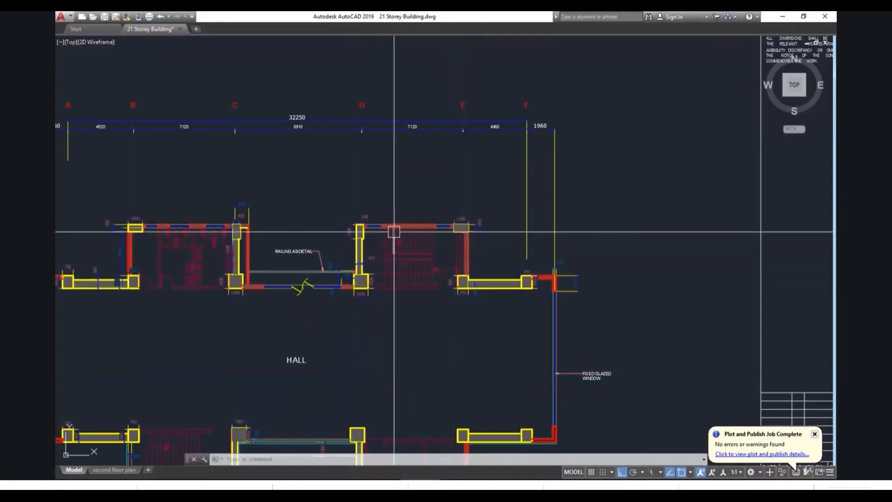
left_click(286, 476)
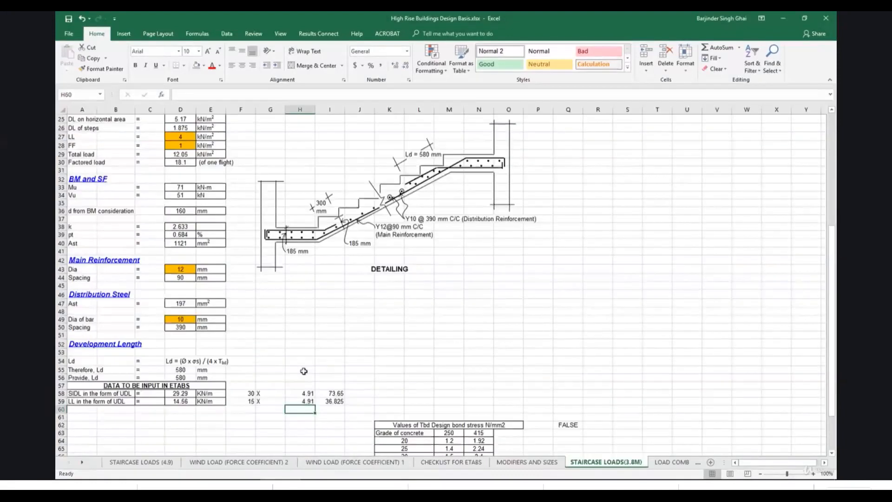
On sheet STAIRCASE LOADS(3.8M), set the multiplier lengths in cells H58 and H59 to 3.8.
type("3.8")
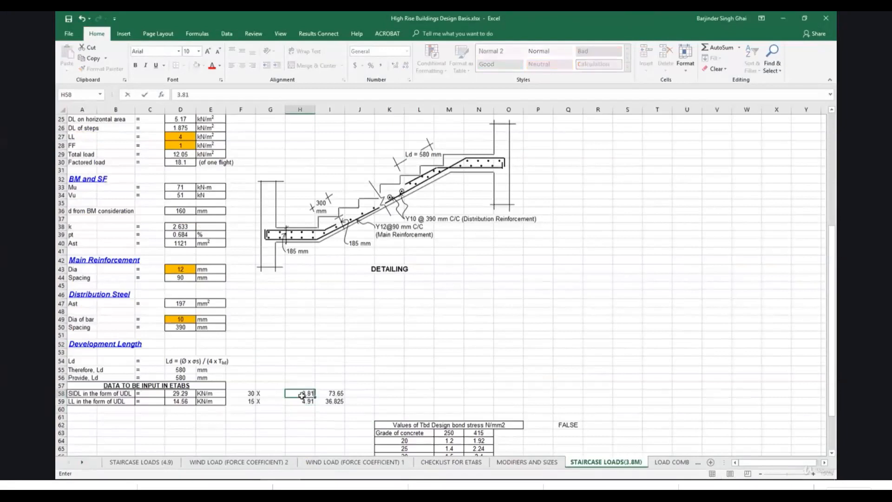
key("Return")
type("3.8")
key("Return")
left_click(325, 378)
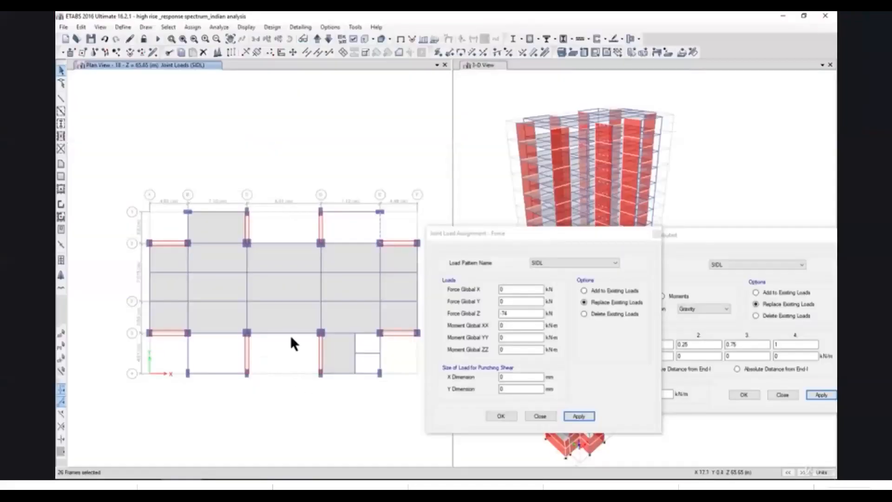
Restore the undeformed plan in ETABS and assign a 30 kN/m uniform SIDL gravity load to the grid E beam between grids 1 and 2.
left_click(245, 27)
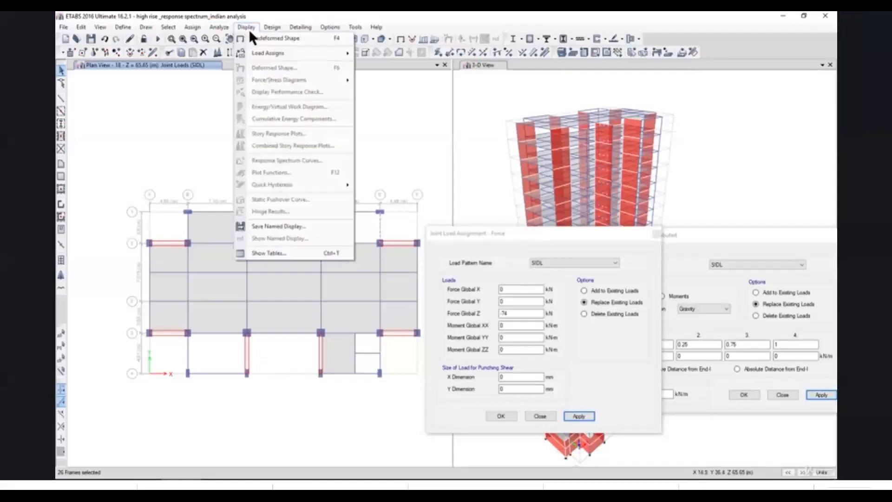
left_click(252, 35)
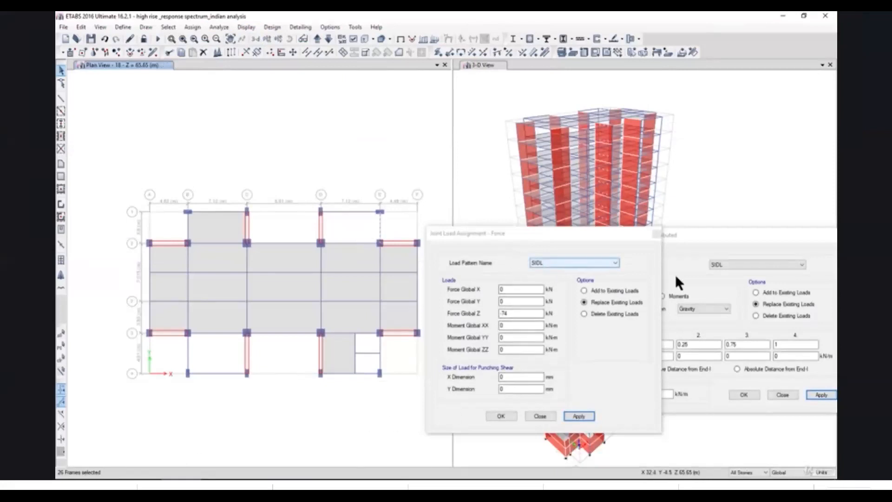
left_click(657, 234)
left_click(641, 396)
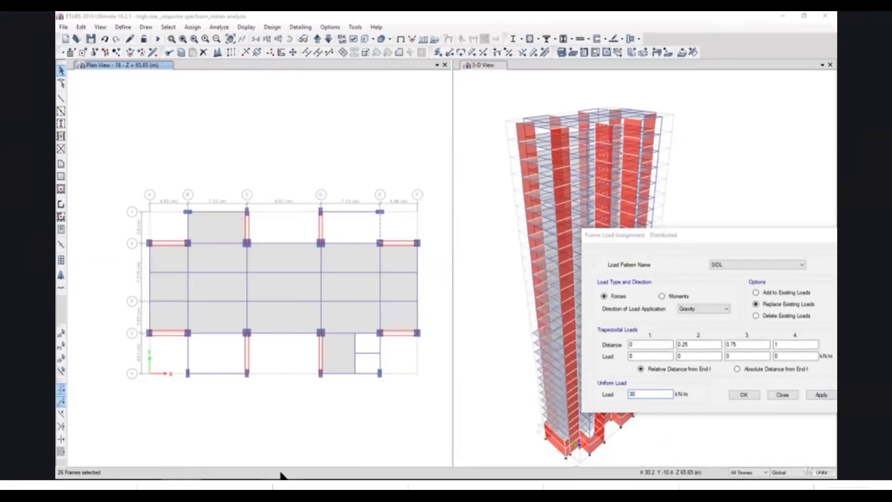
left_click(280, 473)
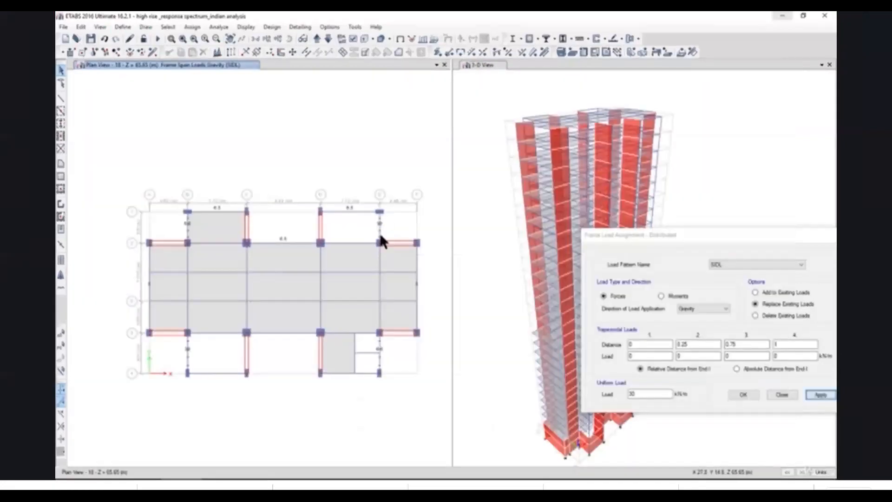
Check the 3.8 m staircase SIDL point load in Excel and assign Force Global Z -57 kN in pattern SIDL to the grid D-1 wall joints.
left_click(318, 212)
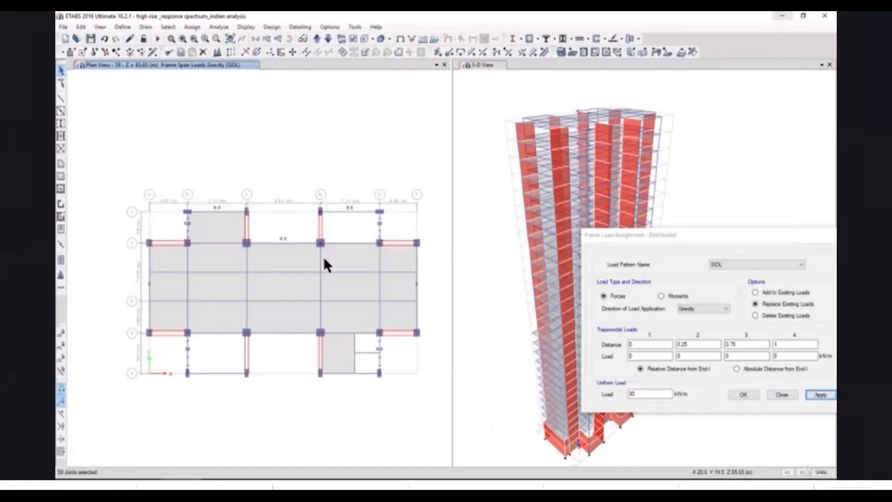
left_click(299, 483)
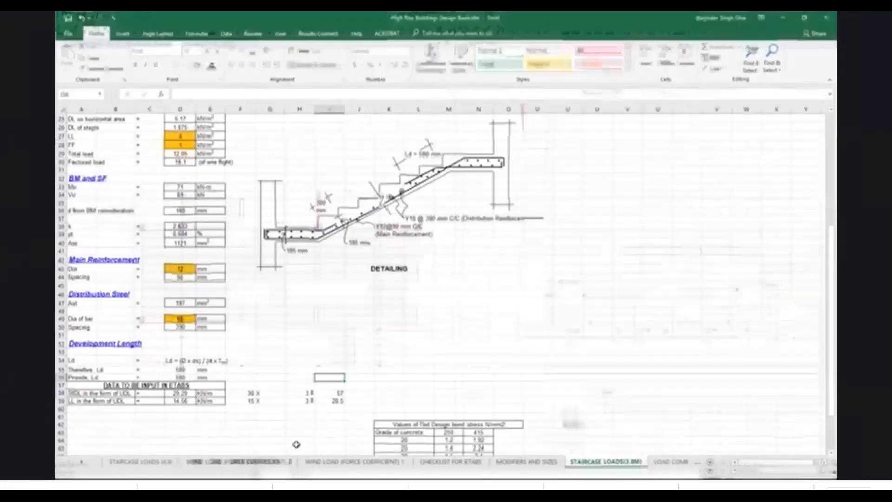
left_click(343, 395)
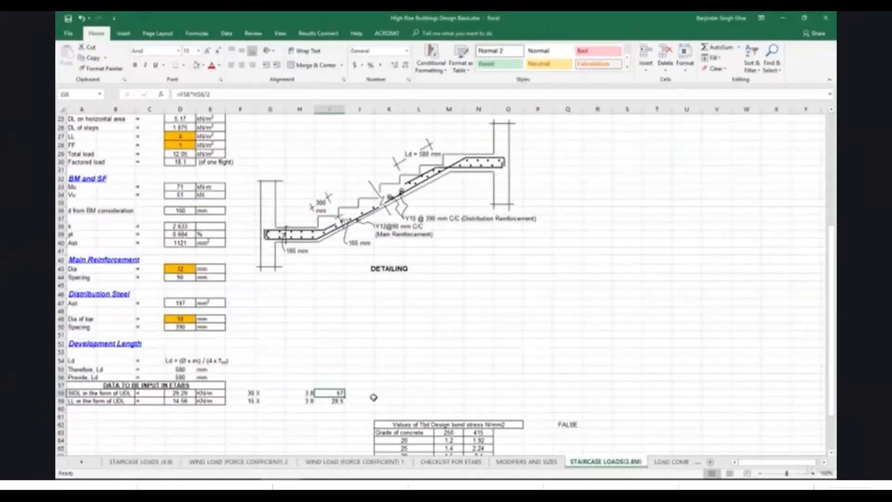
key("alt+Tab")
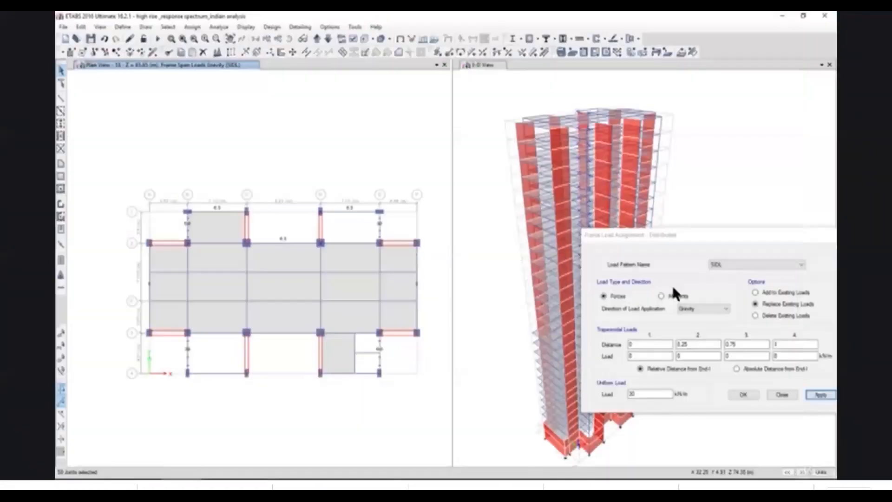
left_click(192, 27)
mouse_move(244, 111)
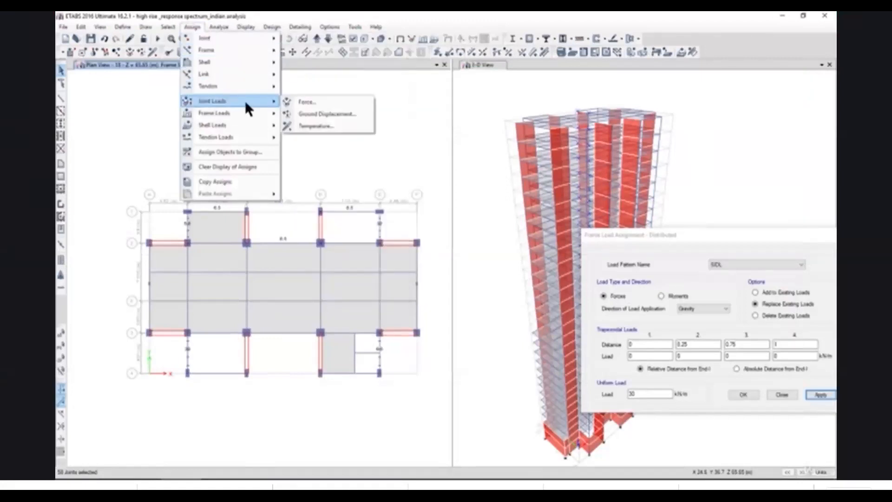
left_click(320, 99)
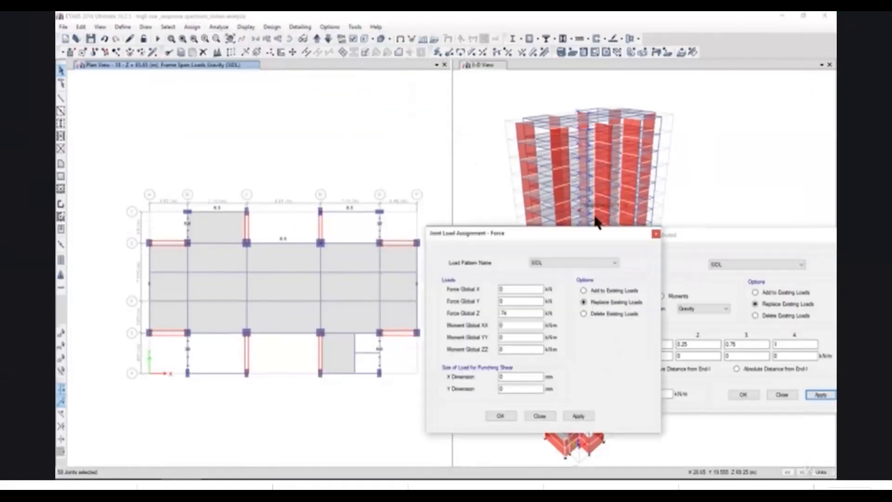
double_click(510, 312)
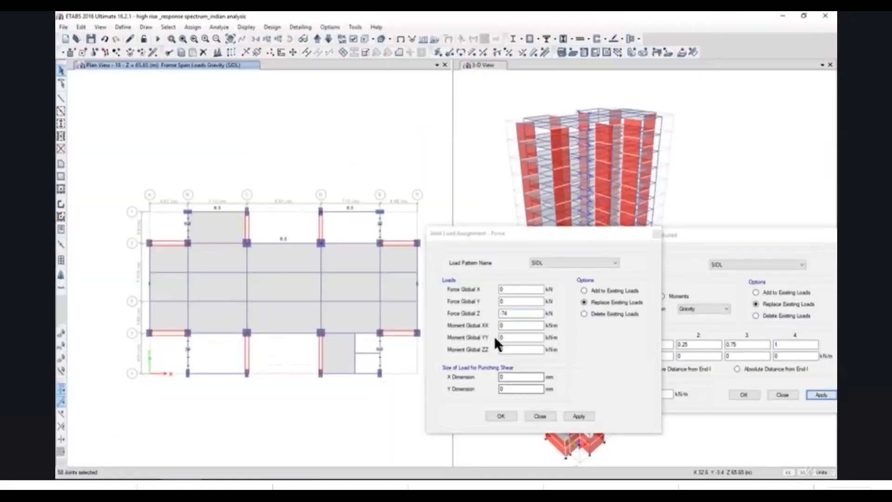
type("-57")
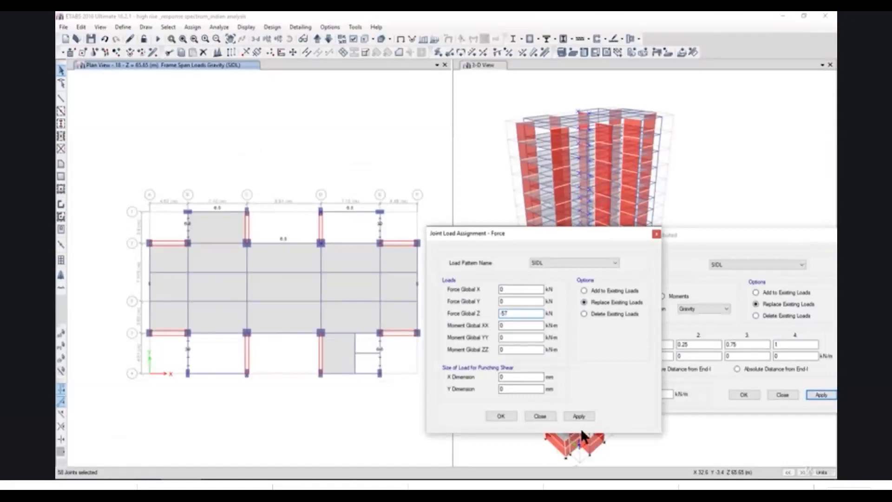
left_click(579, 415)
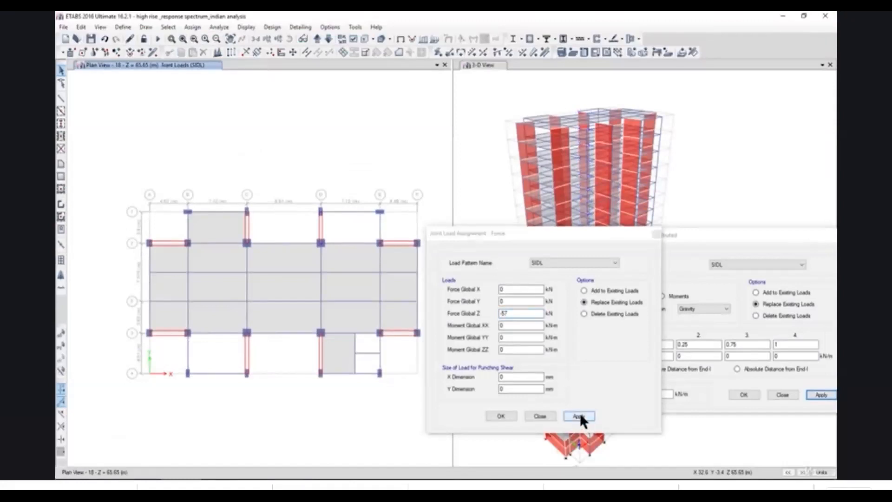
Display the SIDL joint forces with loading values in the 3-D view.
left_click(478, 147)
left_click(248, 24)
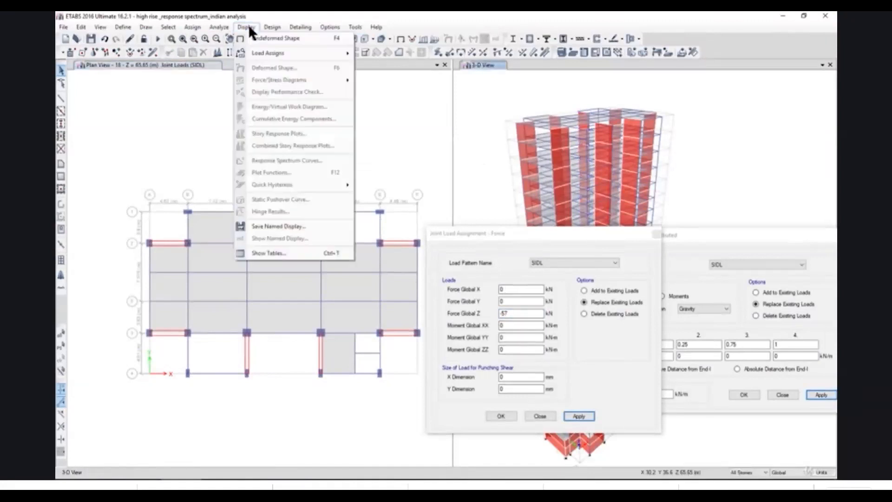
mouse_move(269, 53)
left_click(380, 52)
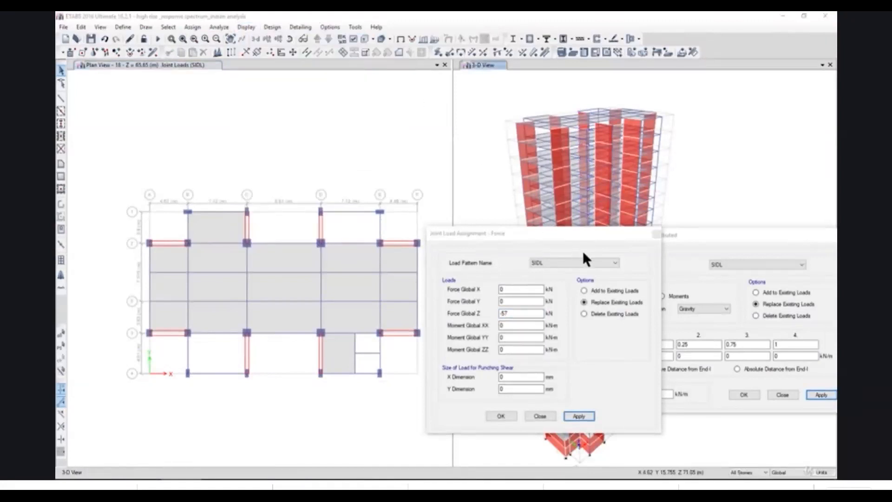
left_click(766, 358)
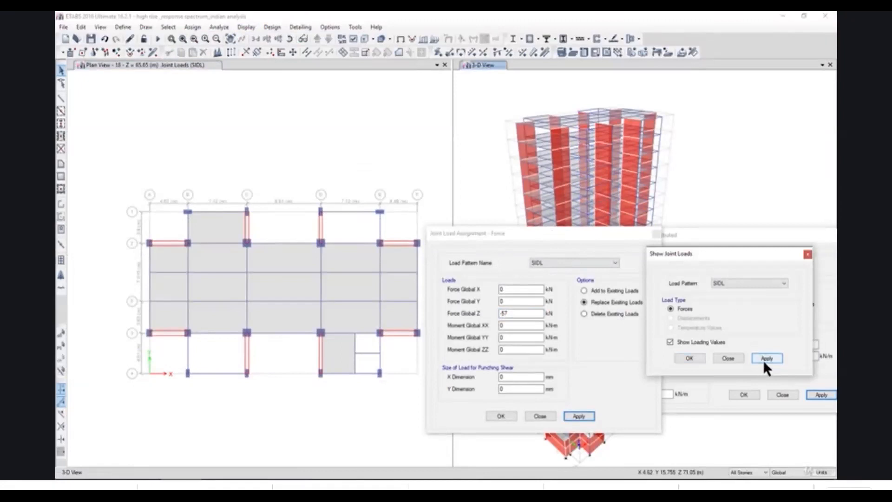
left_click(729, 358)
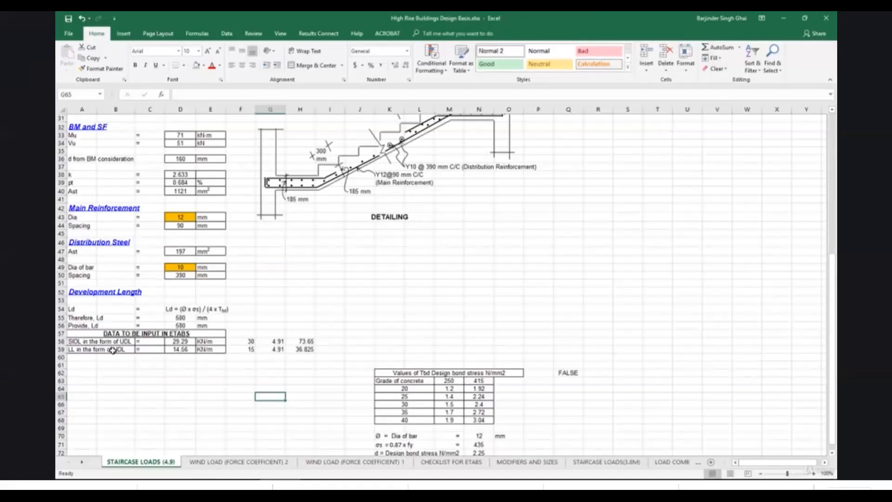
Examine the staircase load calculation and the LL value in the form of UDL on sheet STAIRCASE LOADS (4.9).
scroll(181, 378, "up", 7)
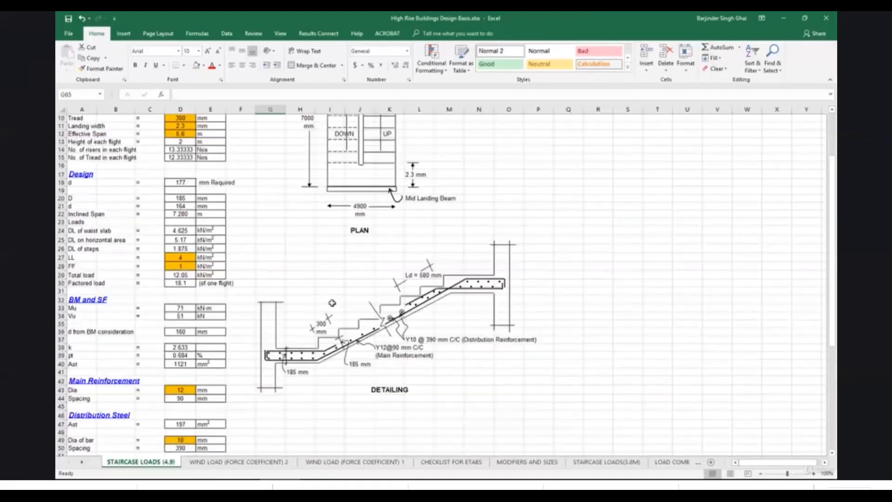
left_click(240, 290)
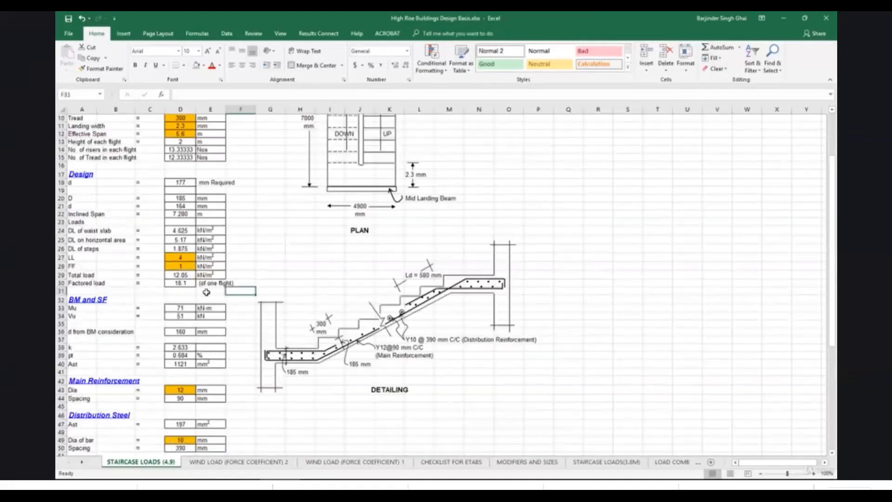
scroll(209, 294, "down", 4)
scroll(215, 297, "down", 3)
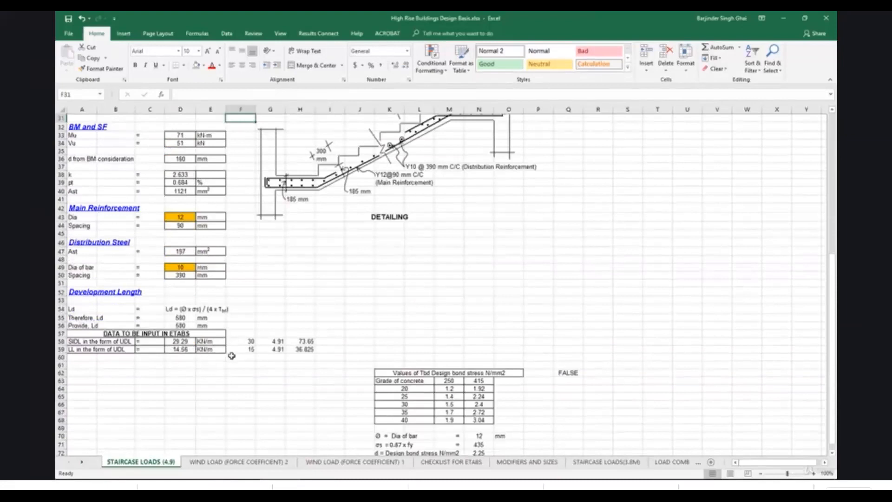
left_click(250, 349)
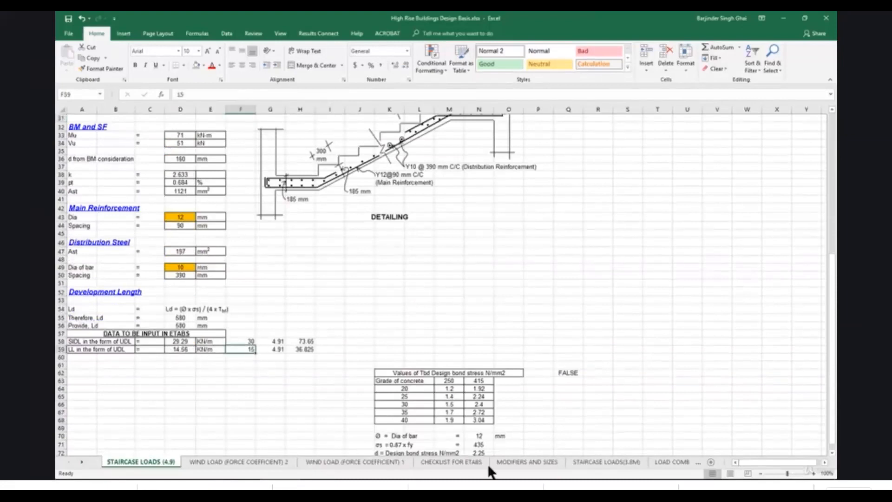
Move sheet STAIRCASE LOADS(3.8M) directly after STAIRCASE LOADS (4.9) and compare the two sheets.
left_click_drag(628, 468, 198, 462)
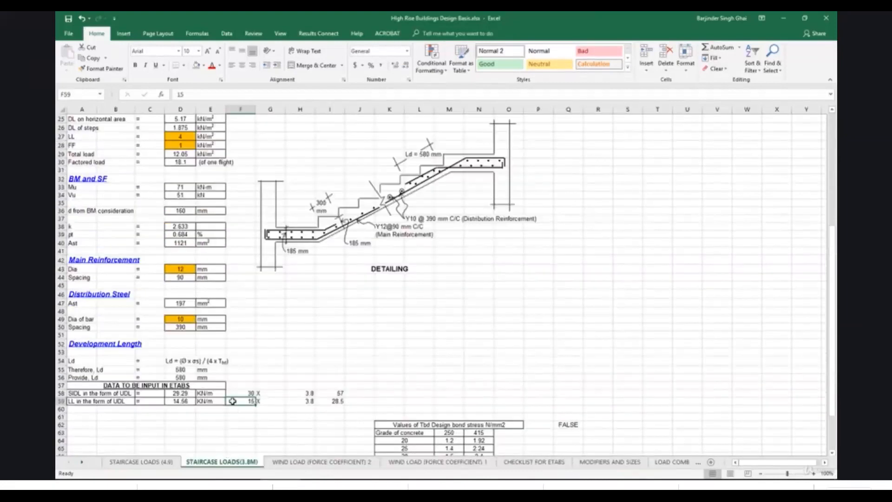
left_click(149, 462)
left_click(201, 460)
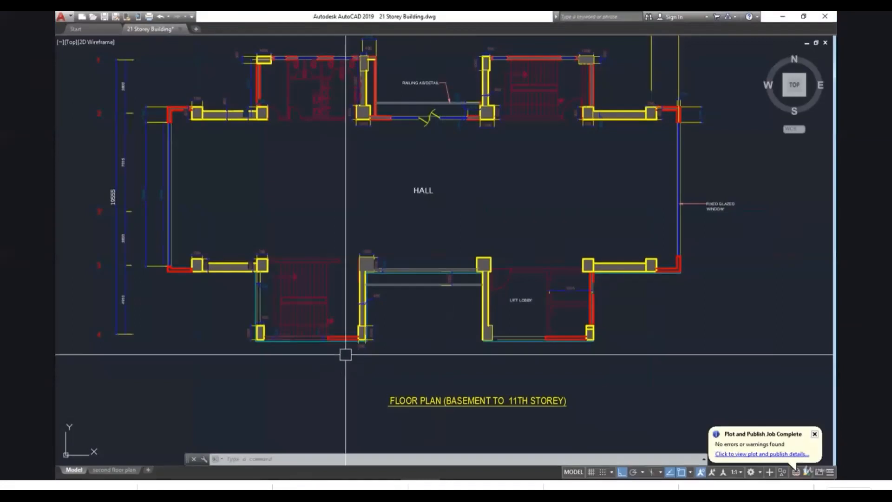
Examine the staircase bays in the AutoCAD floor plan and return to ETABS, restoring the plan view's undeformed shape.
scroll(344, 356, "down", 4)
scroll(362, 343, "up", 4)
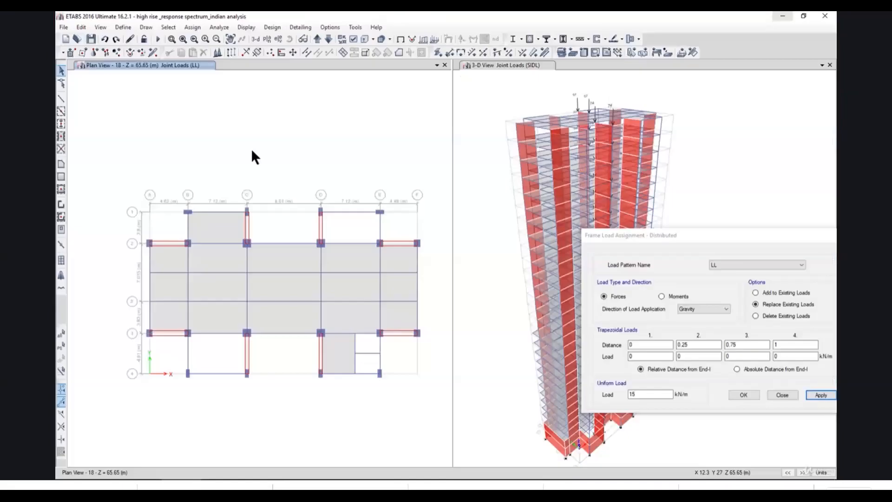
left_click(243, 28)
left_click(270, 38)
Assign a 15 kN/m uniform gravity load in pattern LL to the grid B beam between grids 3-4 and the grid E beam between grids 1-2.
left_click_drag(201, 361, 168, 355)
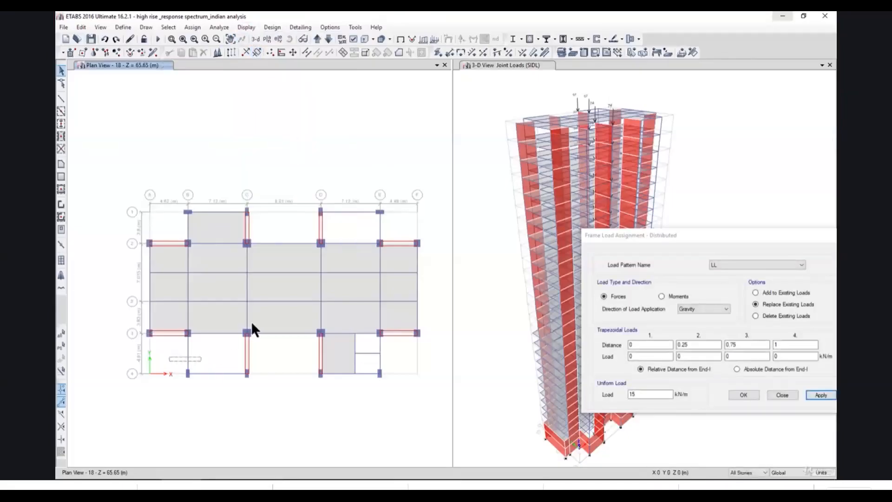
left_click(372, 226)
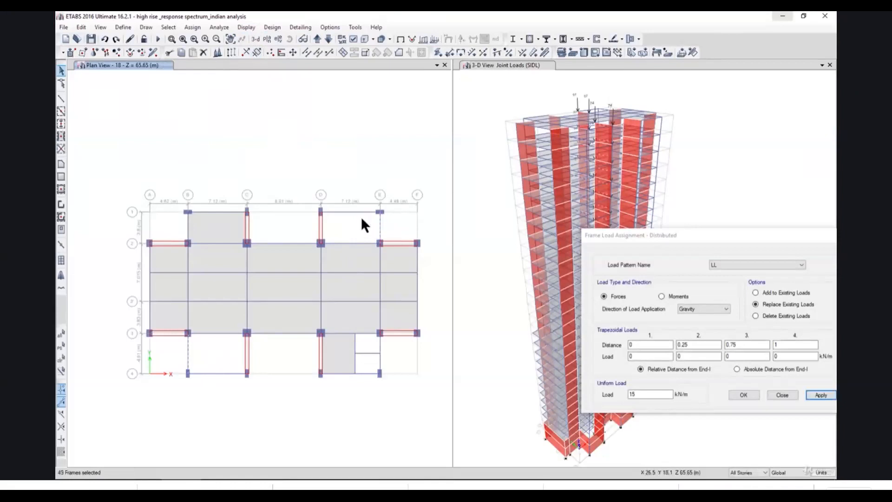
left_click(192, 27)
left_click(192, 27)
left_click_drag(664, 236, 576, 227)
left_click(694, 387)
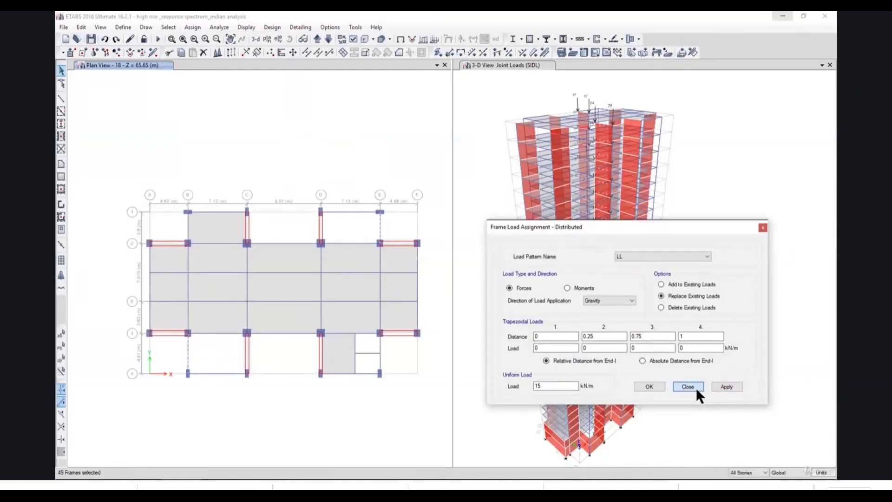
left_click(192, 27)
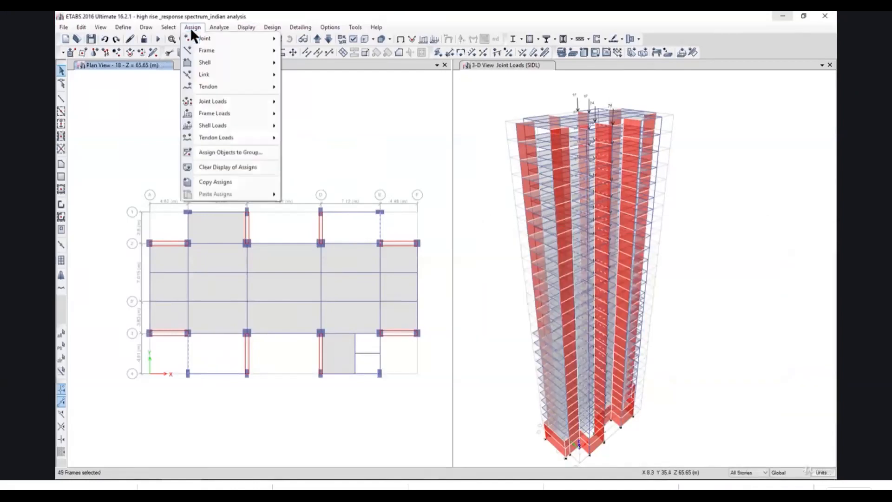
mouse_move(254, 112)
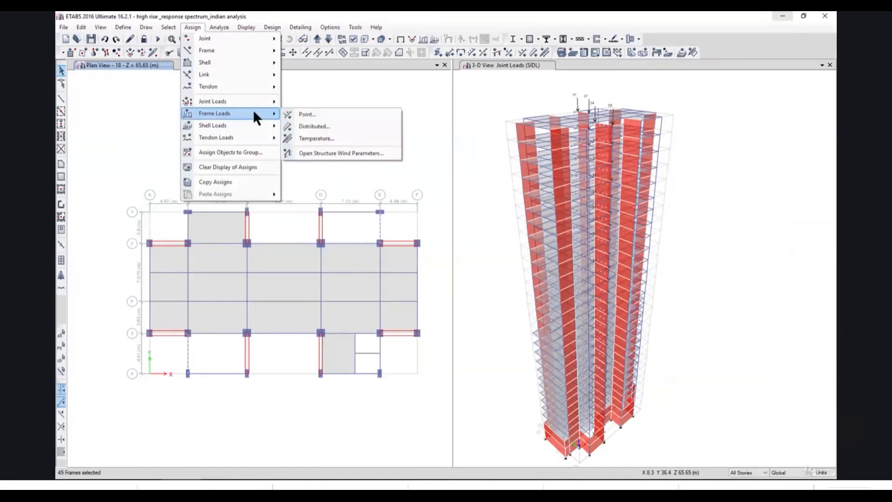
left_click(314, 126)
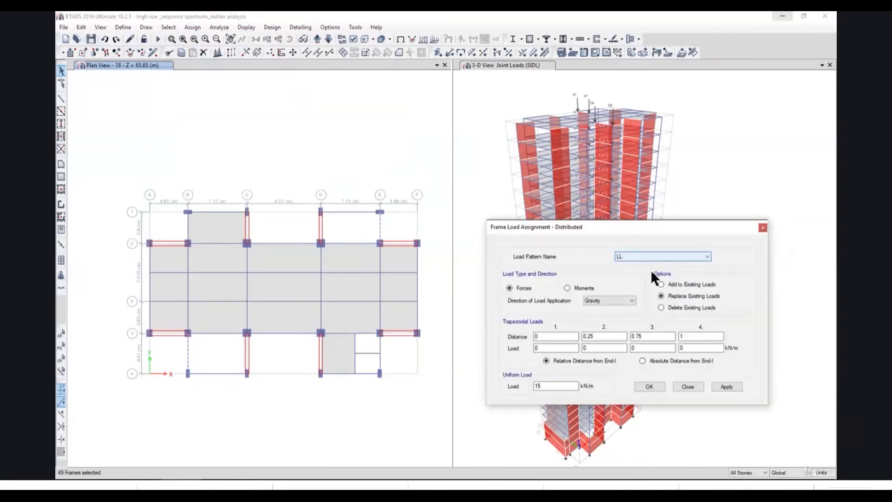
left_click_drag(554, 387, 497, 394)
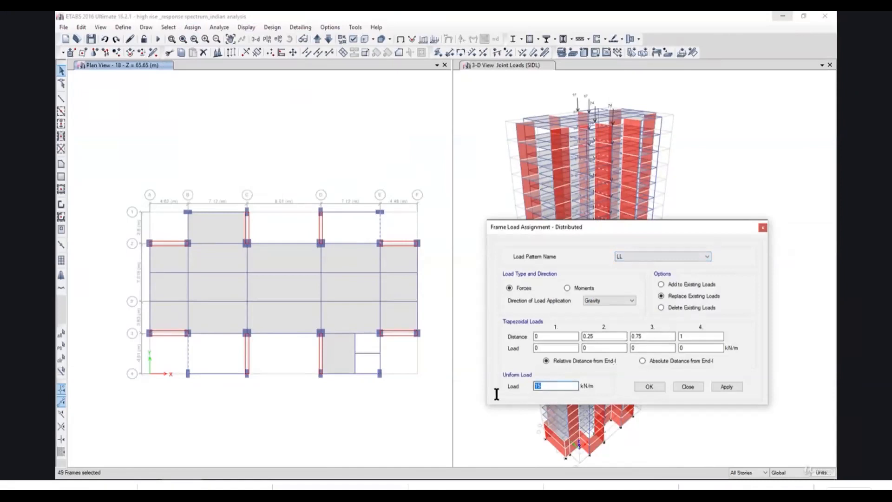
left_click(723, 386)
left_click_drag(592, 231, 626, 257)
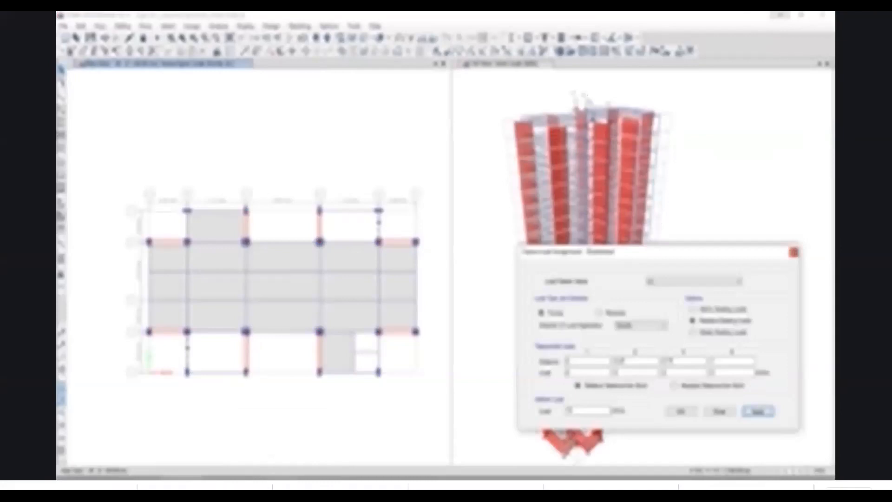
Switch to the Excel staircase loads sheet and on to the AutoCAD floor plan to check the staircase layout.
left_click(279, 443)
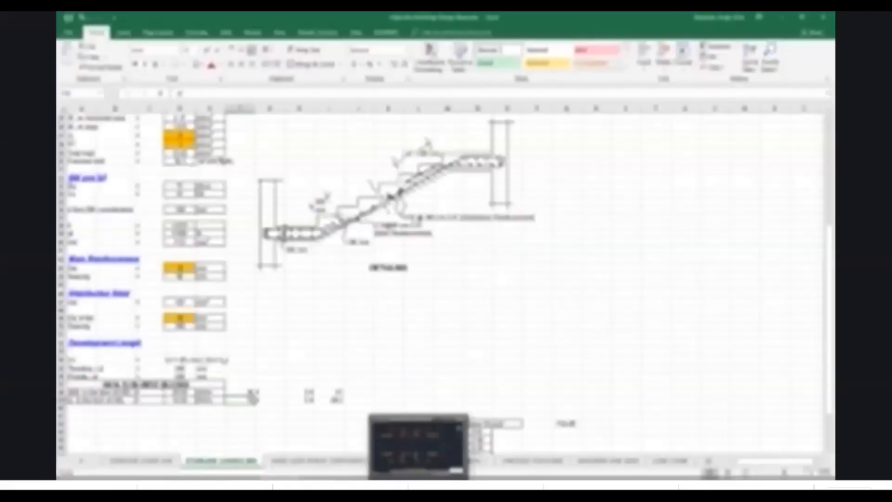
left_click(418, 446)
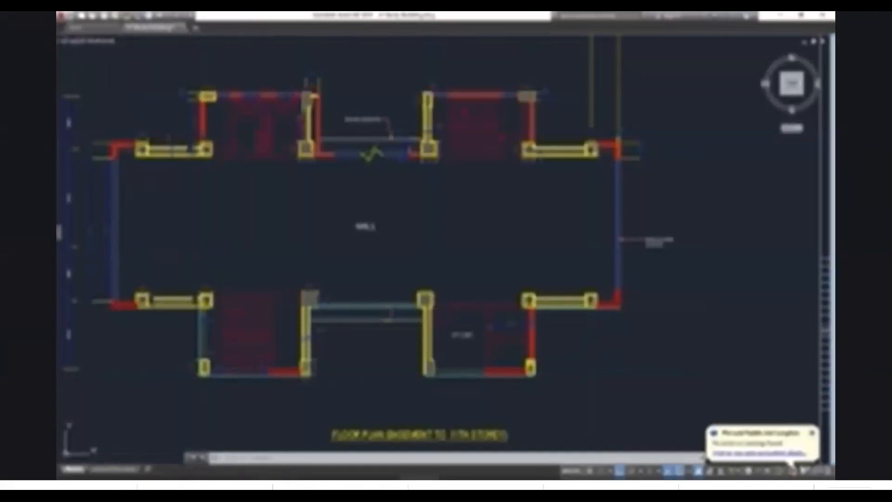
Assign a vertical joint force in pattern LL at the grid C-3 joint, taking the value from sheet STAIRCASE LOADS (4.9).
left_click(279, 479)
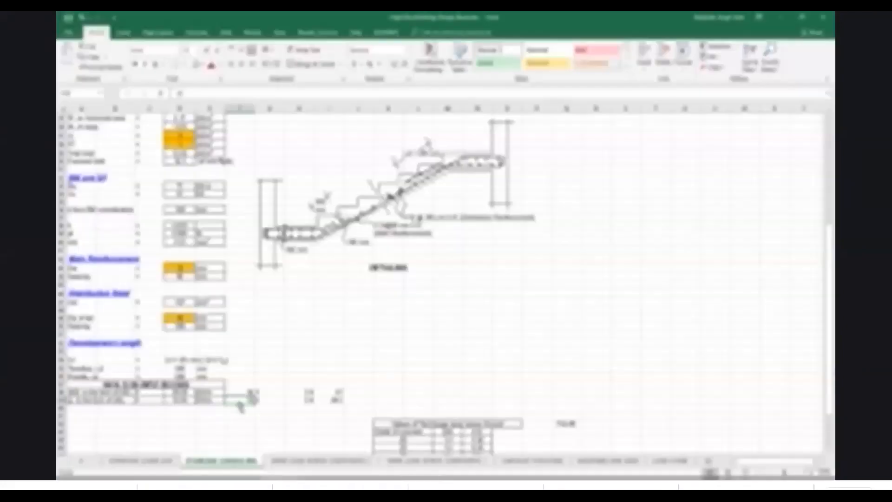
left_click(161, 461)
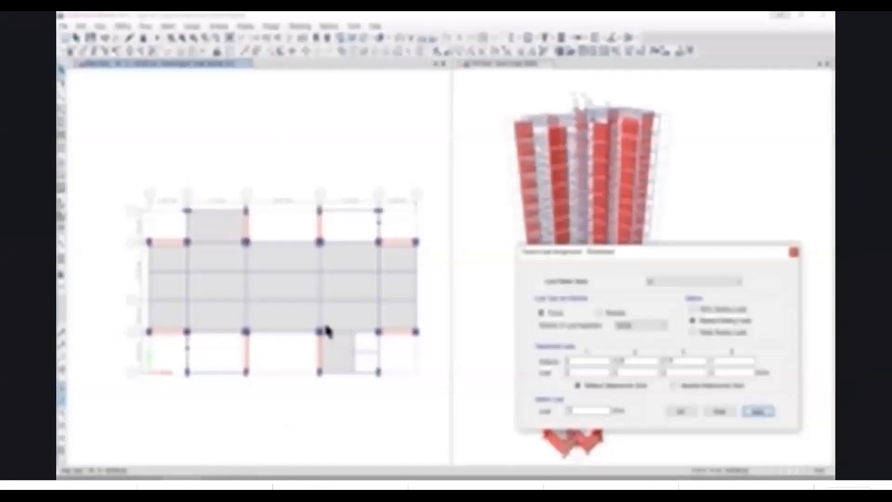
left_click(246, 333)
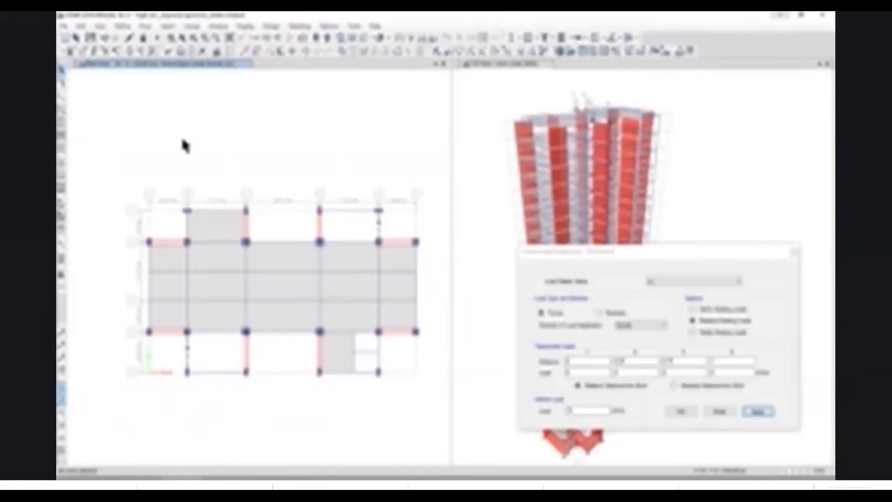
left_click(192, 26)
mouse_move(251, 107)
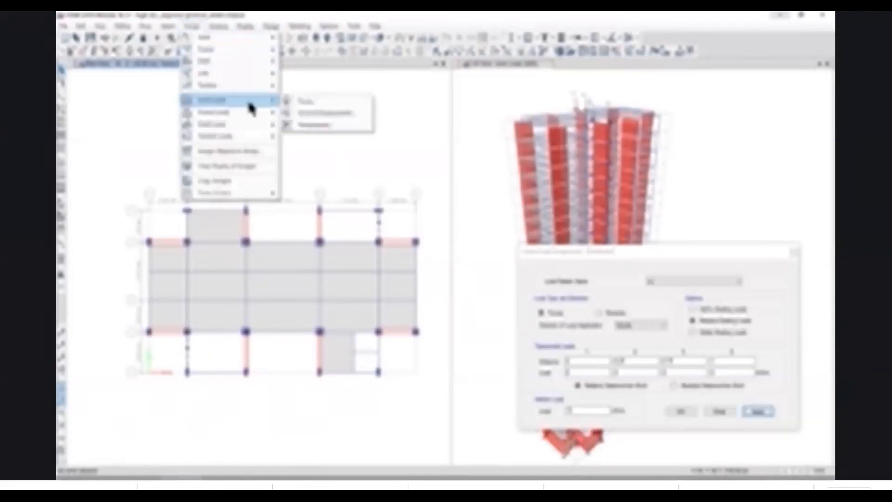
left_click(306, 102)
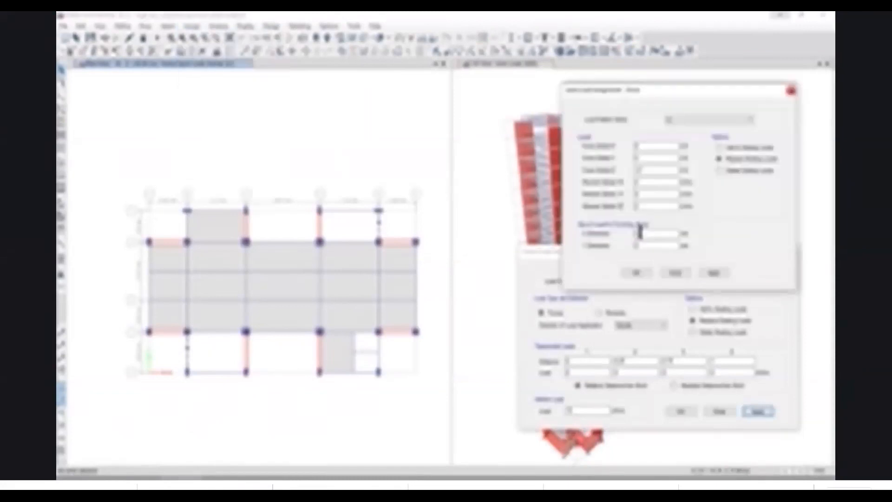
left_click_drag(650, 173, 584, 176)
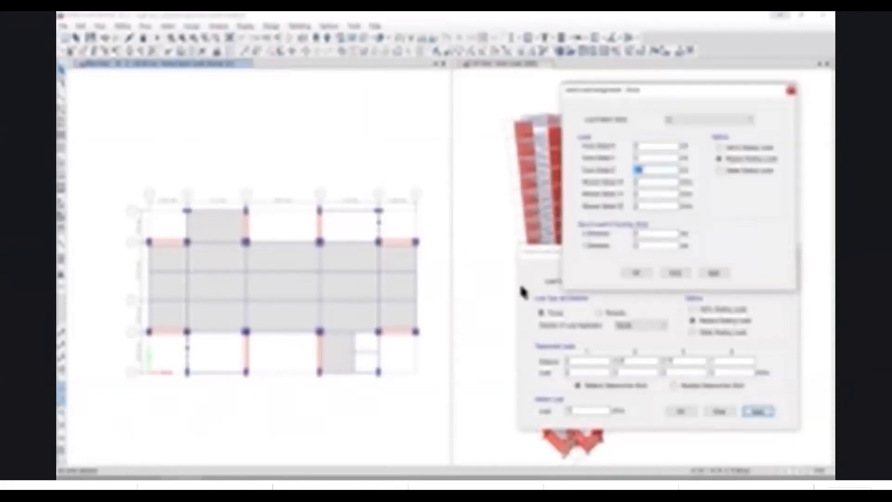
left_click(280, 478)
left_click(297, 479)
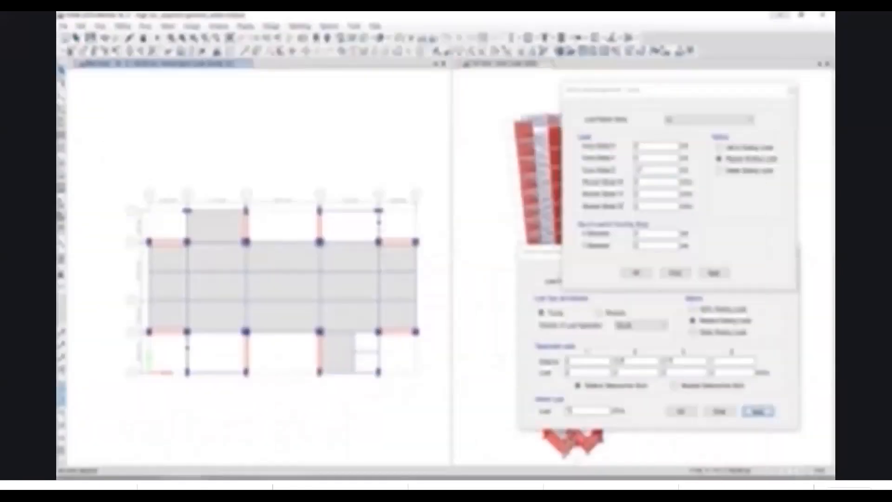
left_click_drag(649, 174, 602, 175)
key("BackSpace")
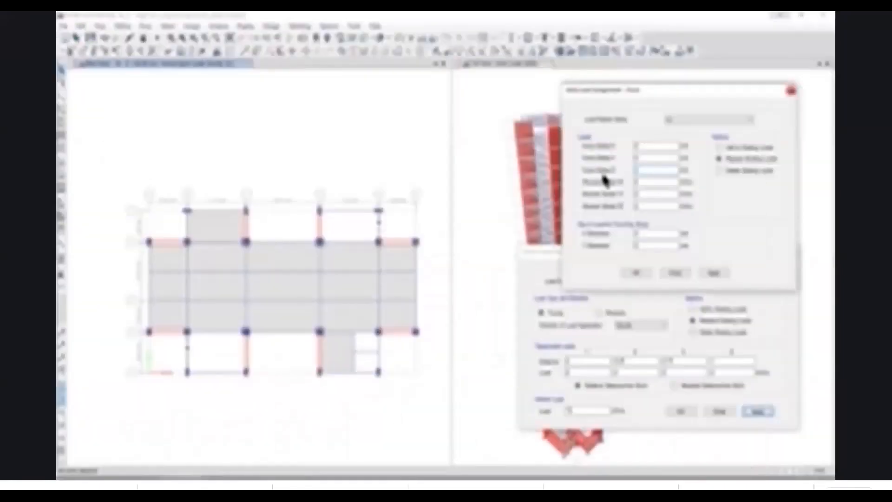
left_click(714, 273)
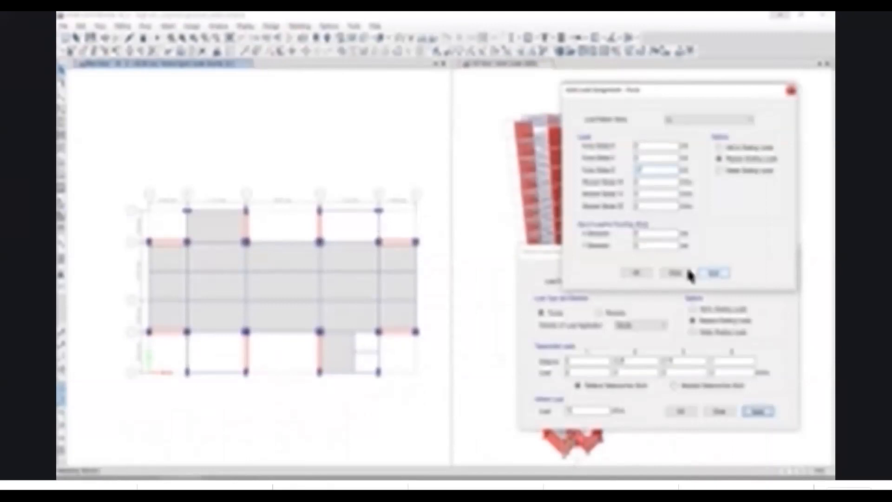
Assign a vertical joint force in pattern LL at the grid D-2 joint, taking the value from sheet STAIRCASE LOADS(3.8M).
left_click_drag(654, 94, 715, 282)
middle_click_drag(606, 165, 623, 147)
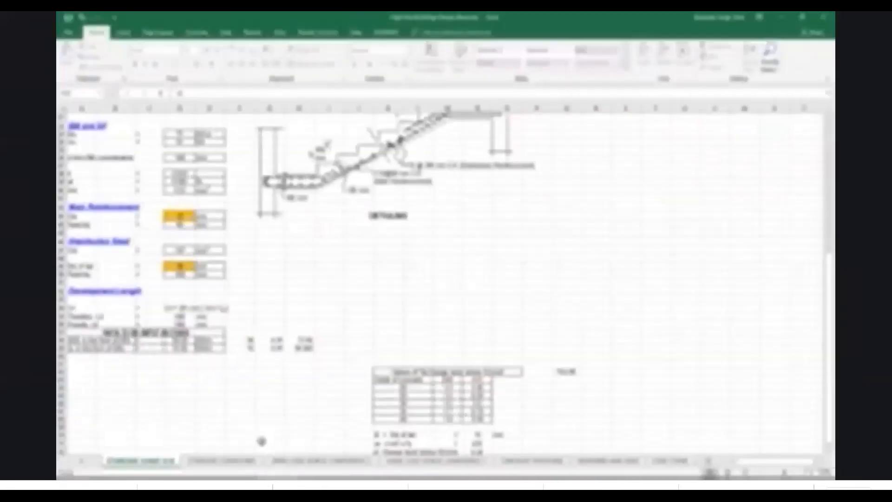
left_click(230, 464)
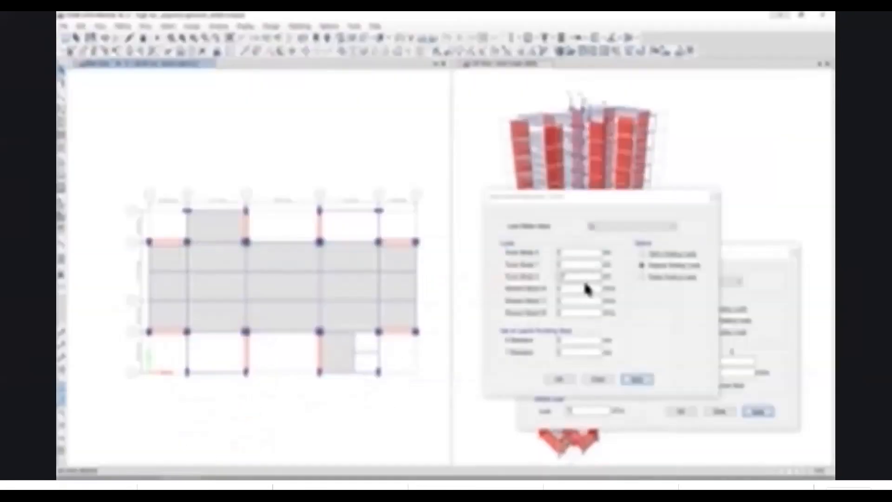
left_click_drag(580, 278, 529, 282)
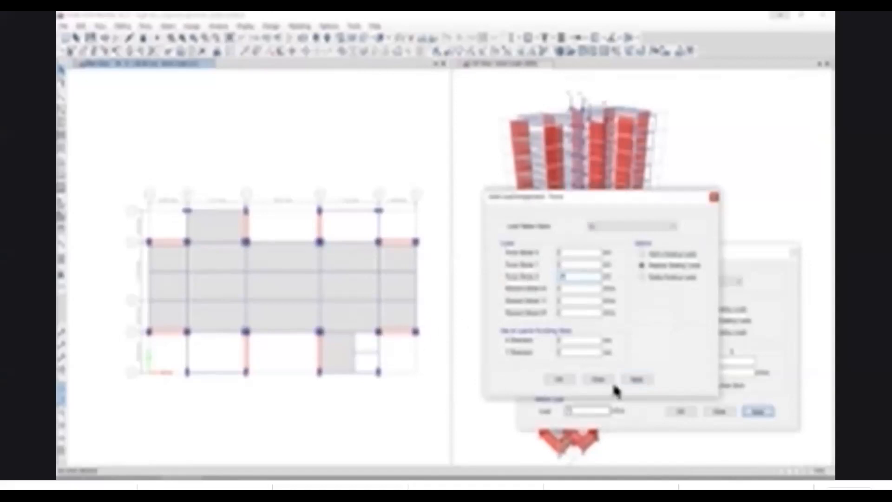
left_click(631, 379)
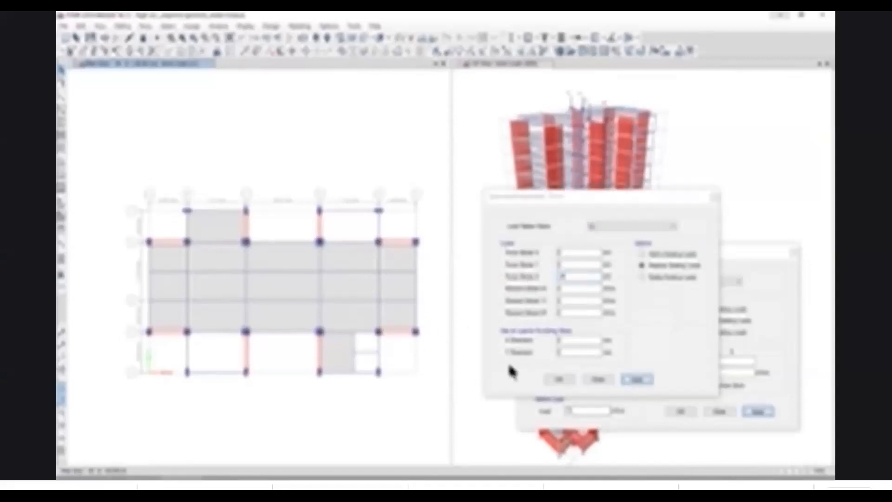
left_click(554, 379)
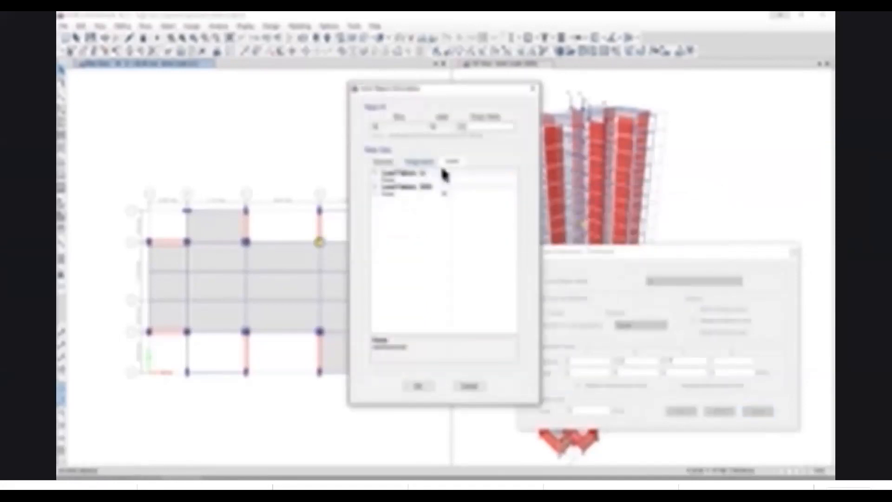
Inspect the SIDL and LL force components in the load information of the grid D-2 joint.
left_click(375, 188)
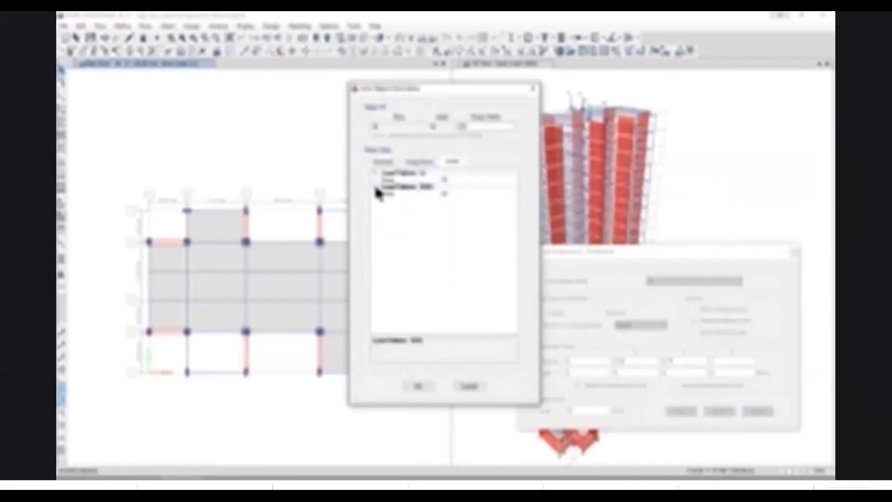
left_click(375, 188)
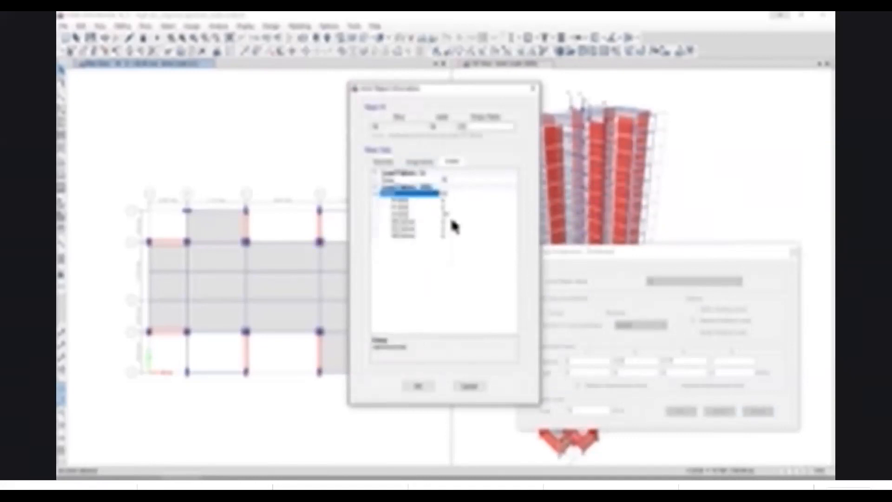
left_click(376, 175)
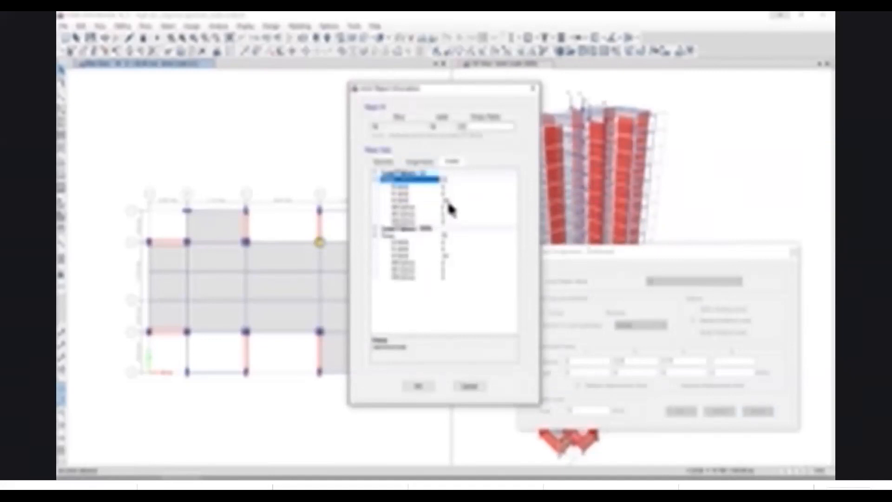
left_click(420, 386)
Restore the 3D view's undeformed shape and make the plan view active again.
left_click(491, 160)
left_click(255, 37)
left_click(273, 76)
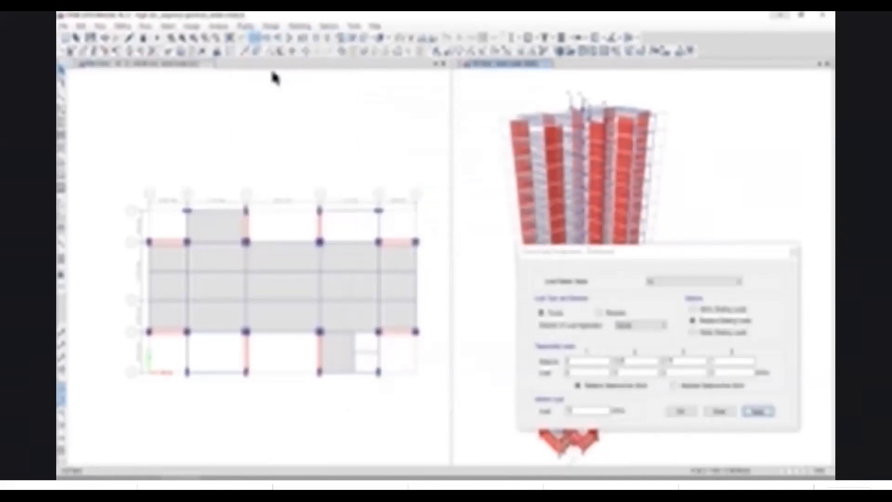
left_click(375, 378)
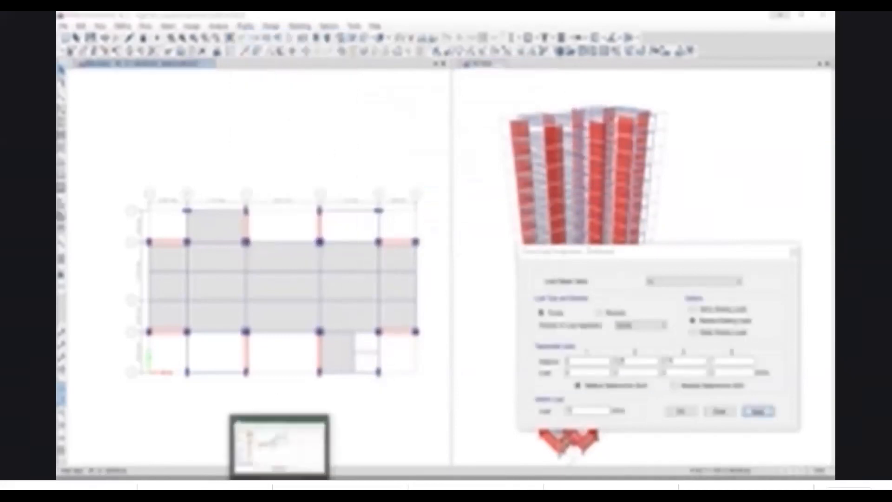
Switch to the Excel workbook and review the dead and super dead load assignment items in the checklist sheet.
left_click(281, 479)
left_click(507, 460)
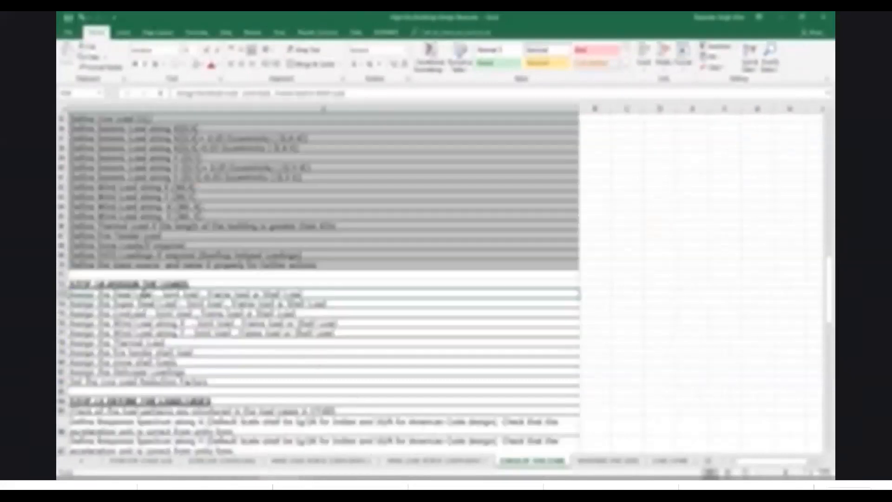
left_click_drag(144, 293, 200, 303)
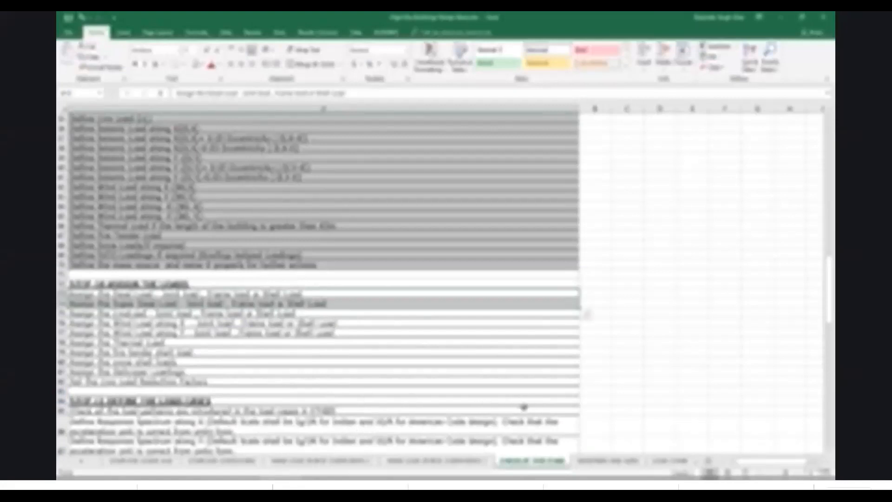
Open the SLAB LOADINGS sheet and check the floor slab's flooring thickness, flooring density and super imposed dead loading.
left_click(81, 461)
left_click(81, 461)
left_click(82, 461)
left_click(82, 461)
left_click(82, 461)
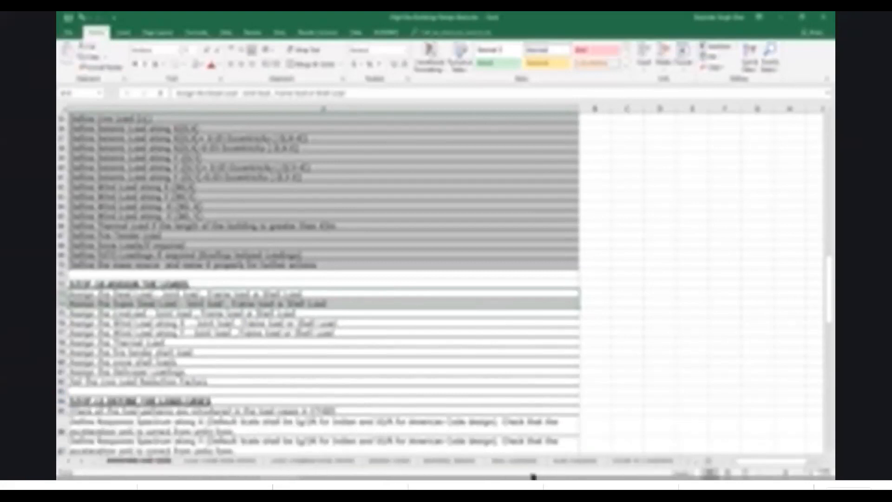
left_click(581, 460)
left_click(381, 286)
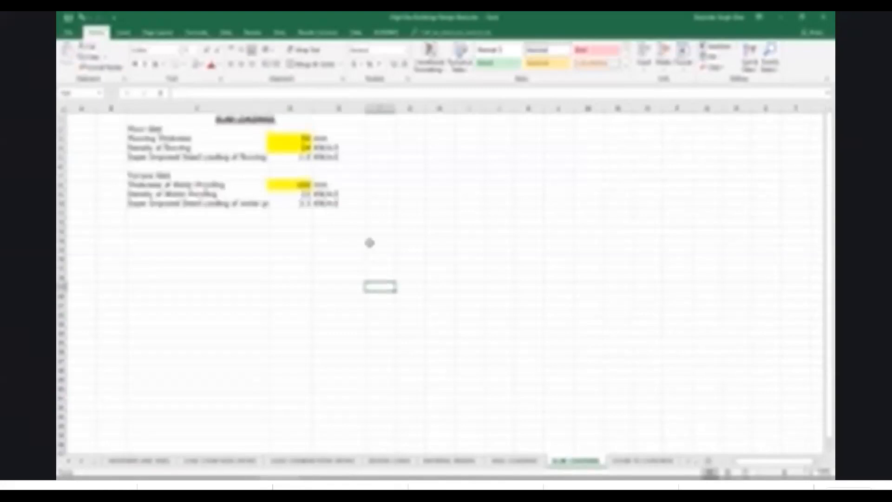
left_click(303, 138)
left_click(301, 147)
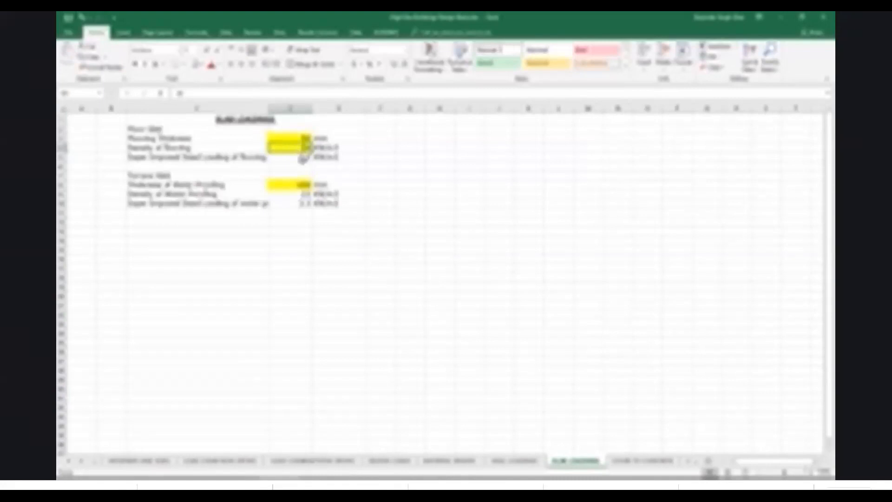
left_click(303, 158)
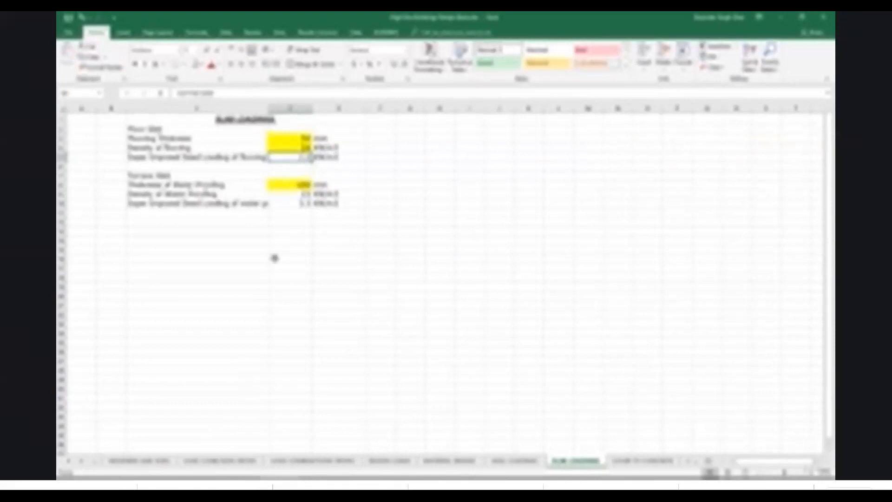
Return to ETABS and close the Frame Load Assignment dialog.
mouse_move(182, 479)
left_click(188, 448)
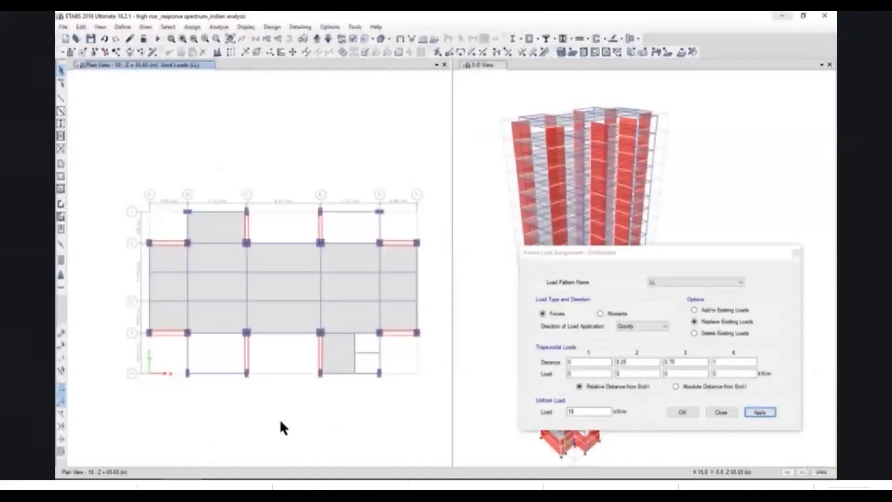
left_click(241, 26)
left_click(274, 38)
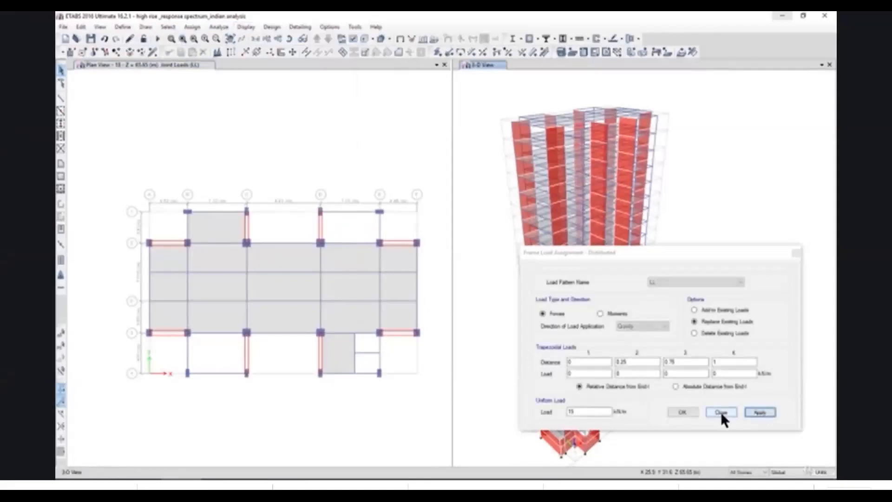
left_click(721, 411)
Select the floor slab across all stories and start a uniform shell load assignment using the SIDL load pattern.
left_click(286, 295)
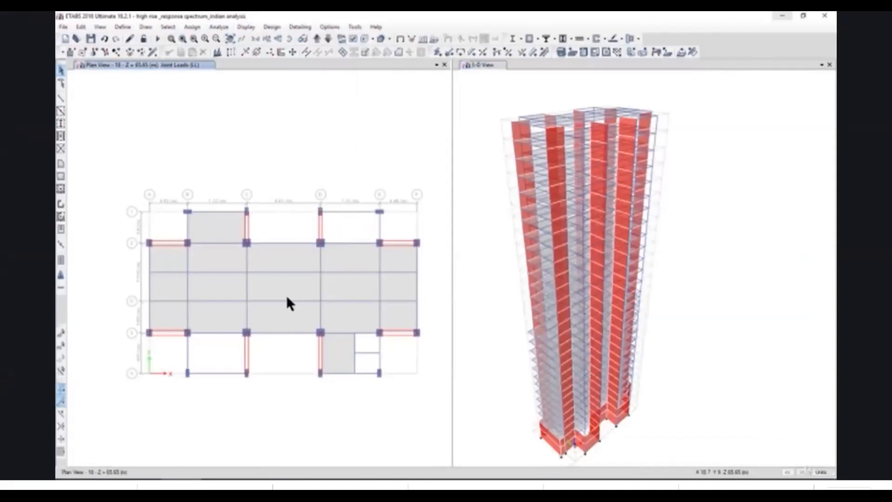
left_click(267, 289)
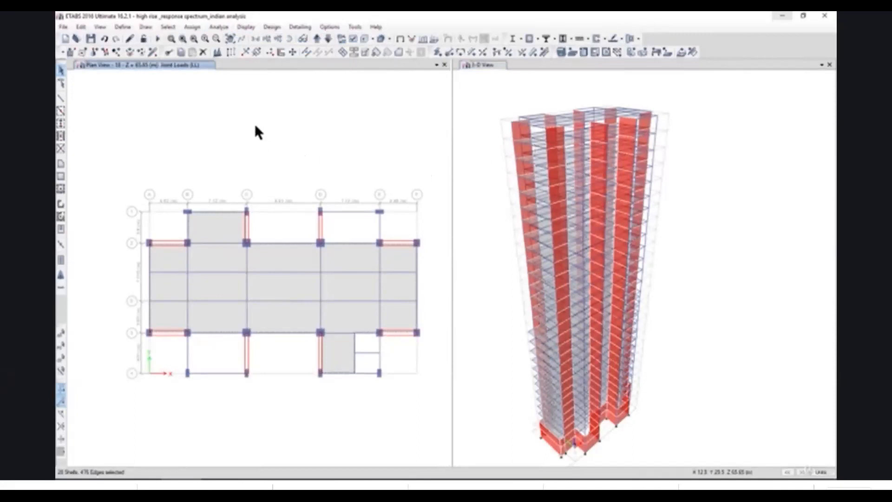
mouse_move(219, 113)
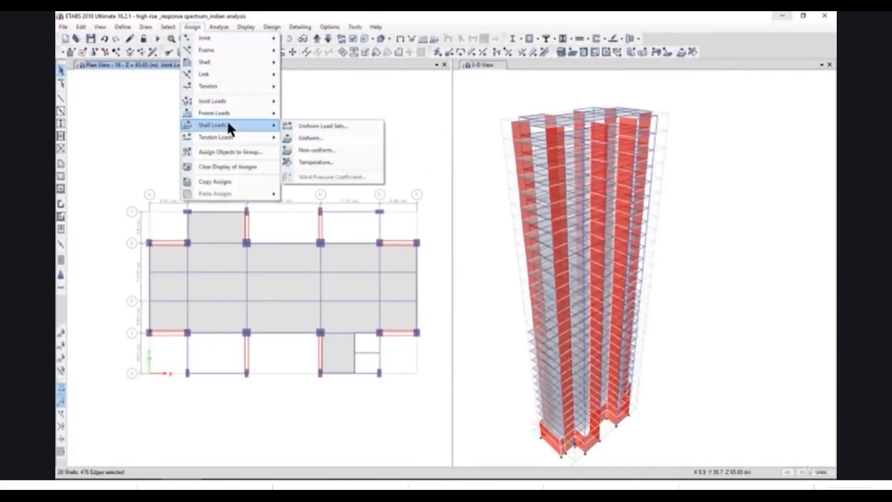
left_click(316, 134)
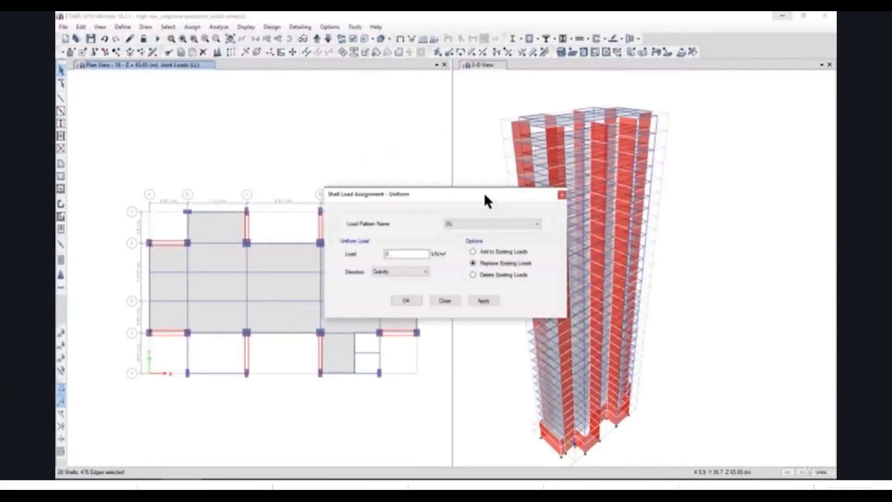
left_click_drag(486, 199, 629, 203)
left_click(629, 228)
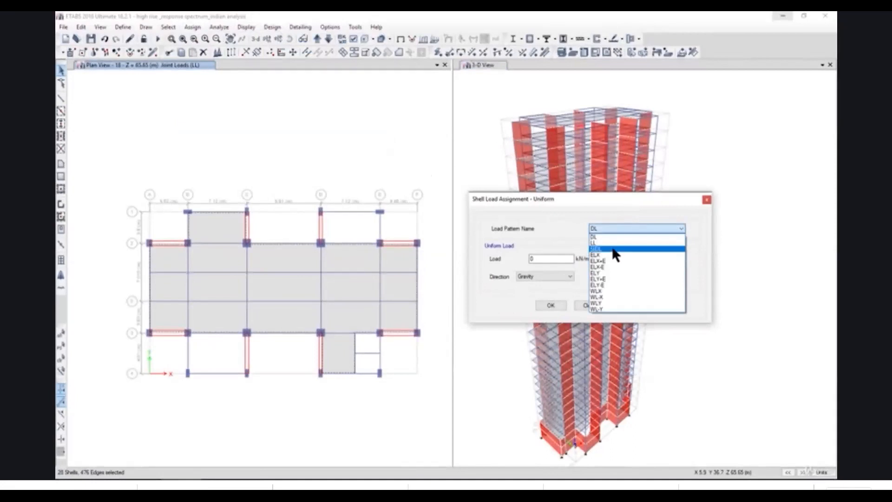
left_click(612, 249)
Check the flooring load in the Excel workbook and apply it as a 1.2 kN/m² uniform gravity load to the selected slabs.
double_click(530, 258)
mouse_move(321, 486)
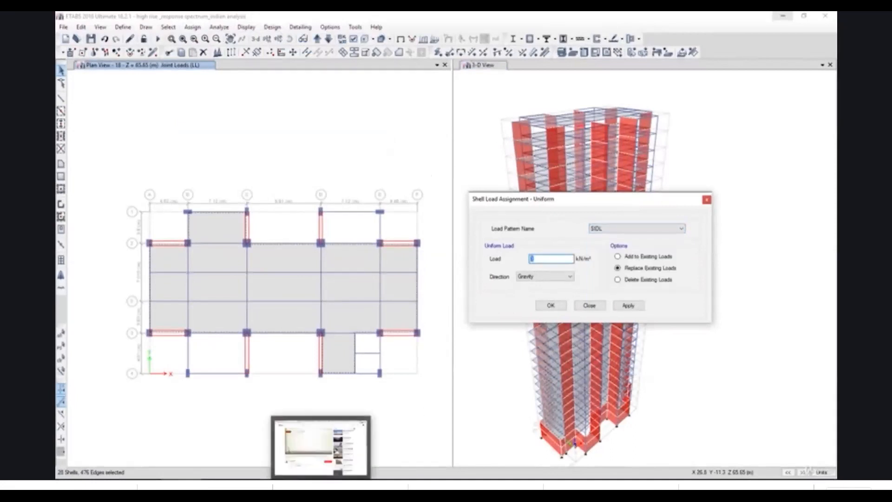
left_click(319, 451)
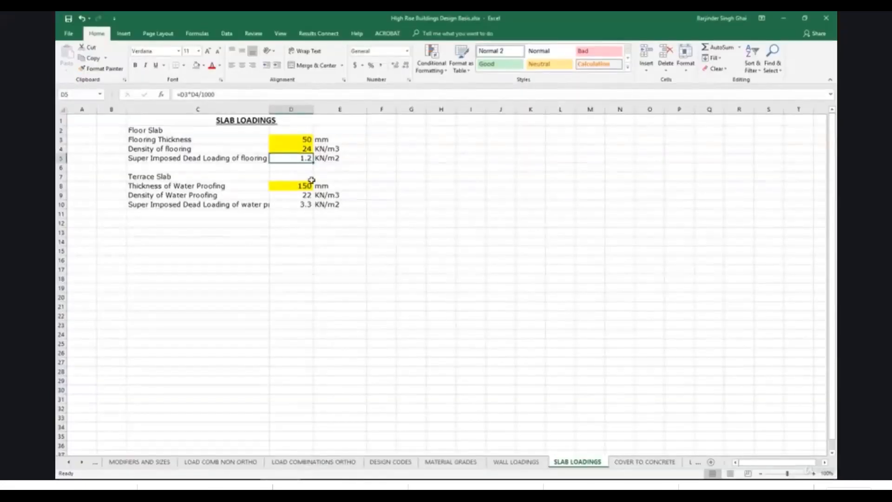
left_click(788, 16)
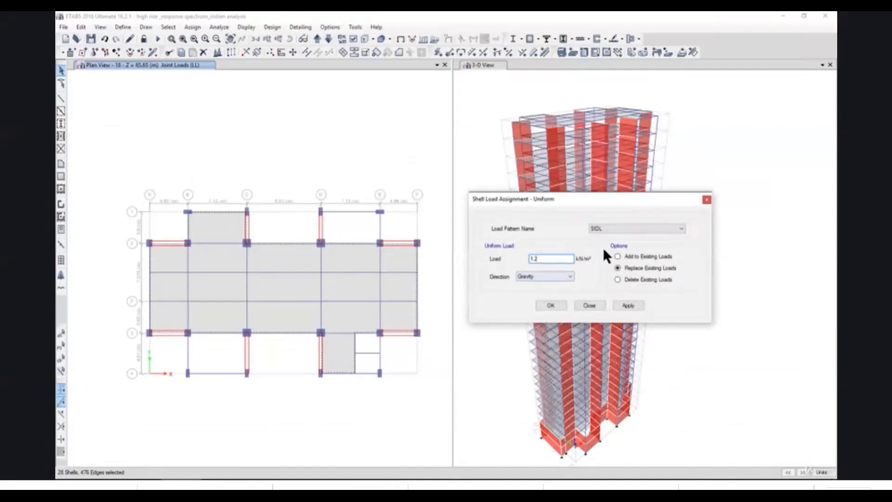
left_click(634, 303)
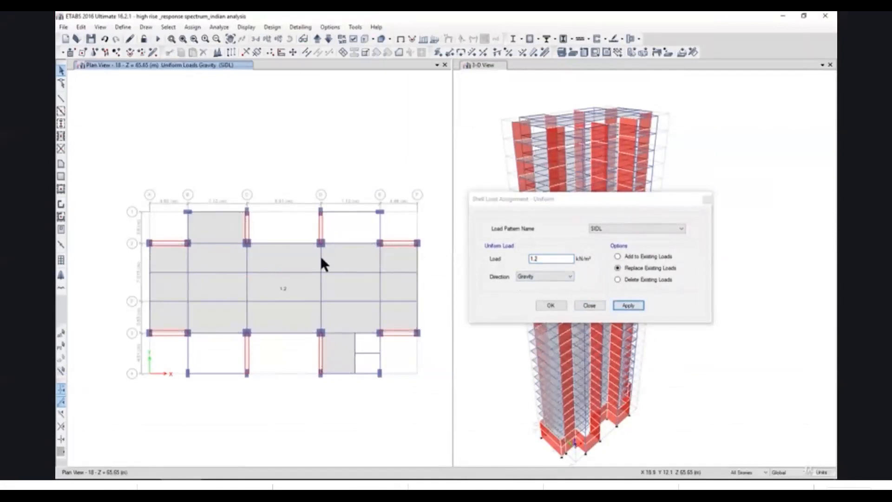
Show the terrace plan at Z = 93.85 m, limit selection to One Story and select the terrace slab.
left_click(275, 39)
left_click(480, 361)
left_click(442, 360)
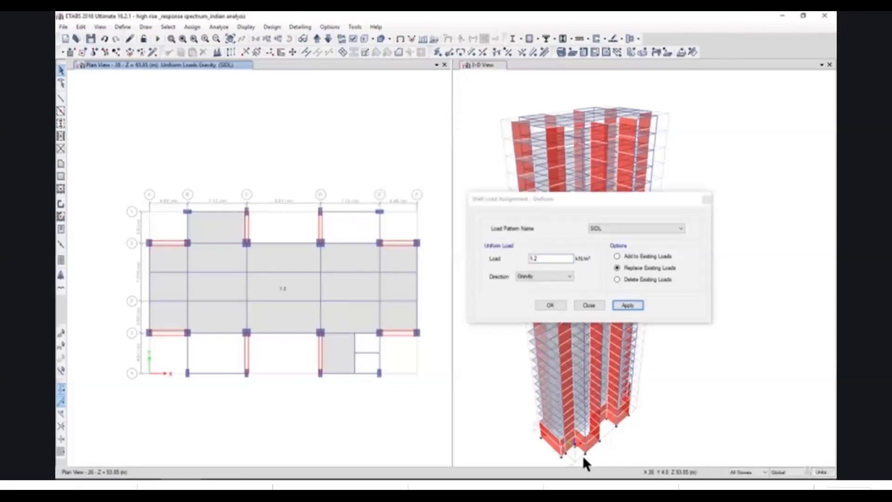
left_click(756, 474)
left_click(751, 479)
left_click(300, 320)
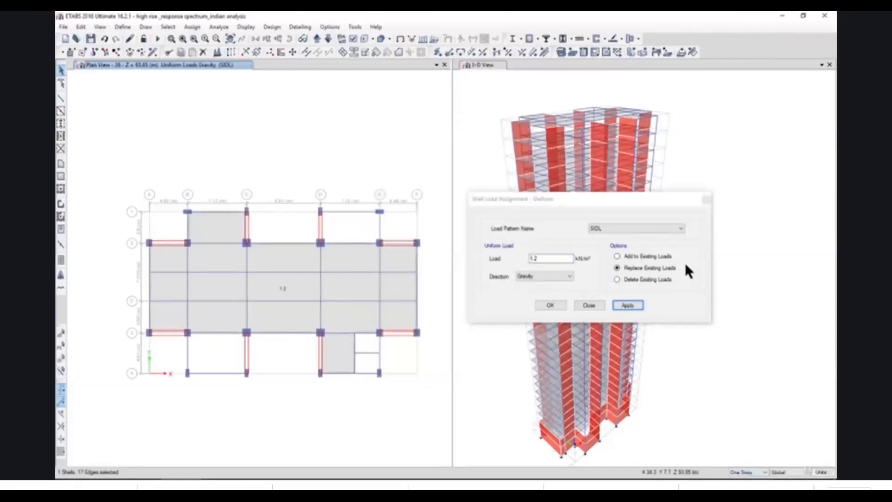
Look up the terrace slab's water proofing load in Excel and apply a 3.3 kN/m² uniform SIDL load to the selected slab in ETABS.
left_click(642, 267)
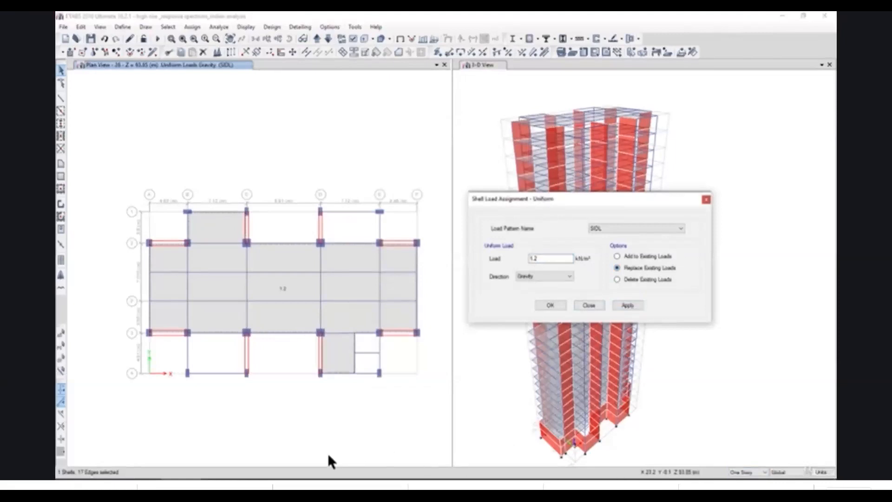
key("alt+Tab")
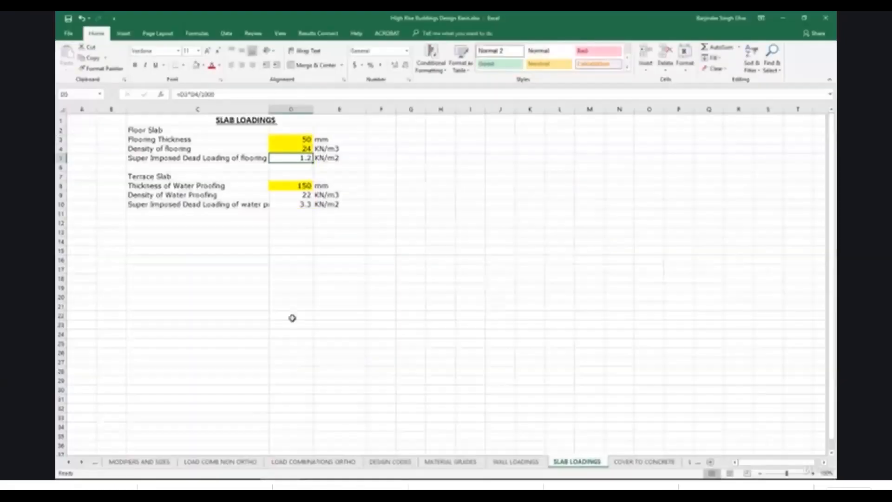
left_click(322, 286)
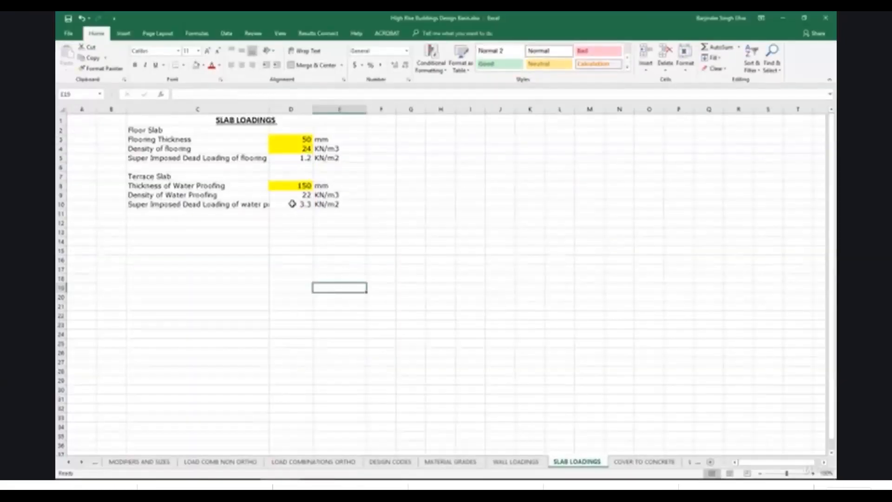
left_click(300, 187)
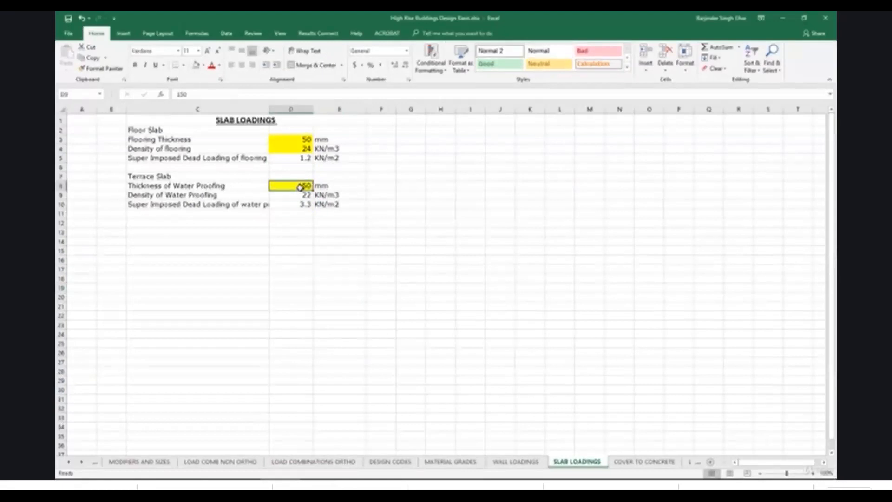
left_click(782, 18)
double_click(535, 259)
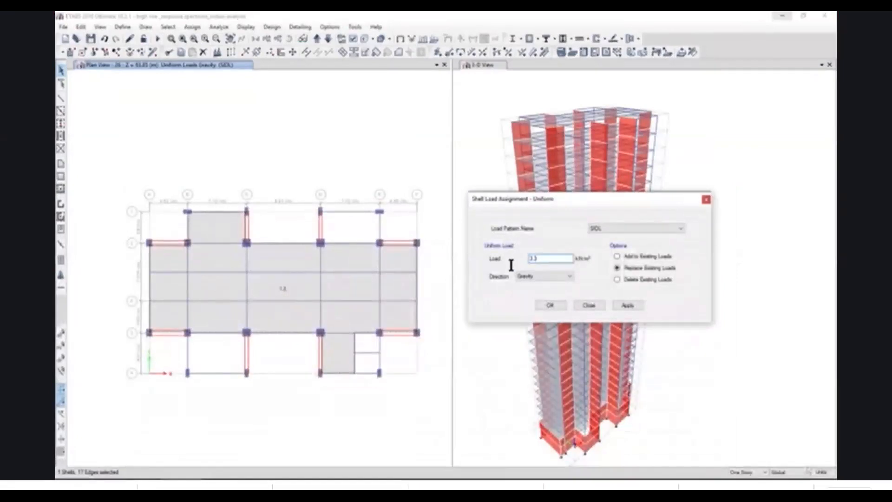
left_click(623, 308)
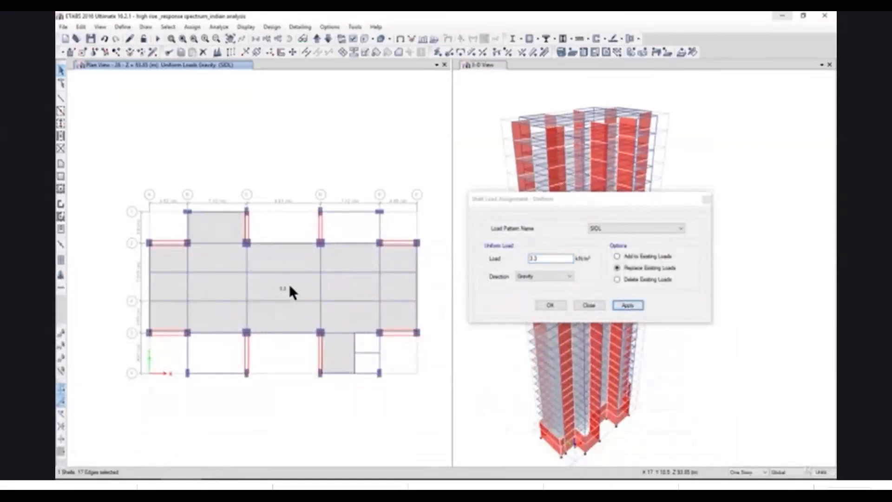
Review the SLAB LOADINGS sheet in the Excel workbook and return to ETABS.
left_click(279, 135)
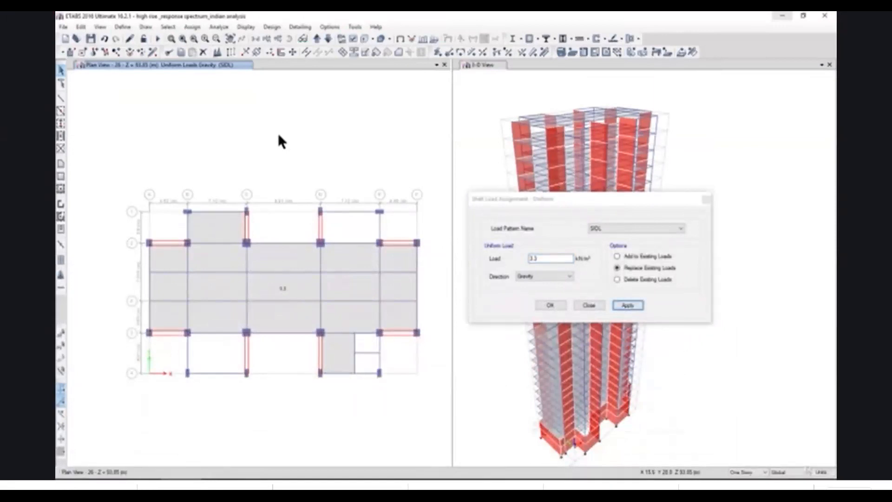
left_click(280, 484)
left_click(410, 296)
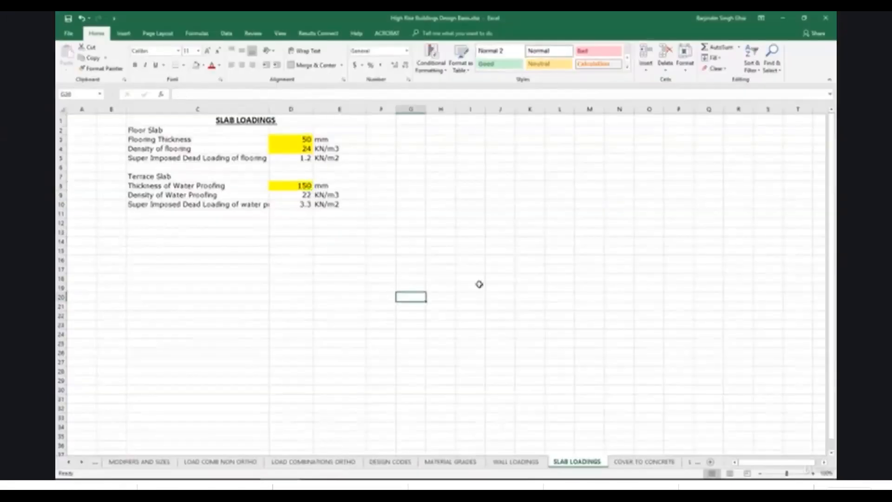
left_click(781, 17)
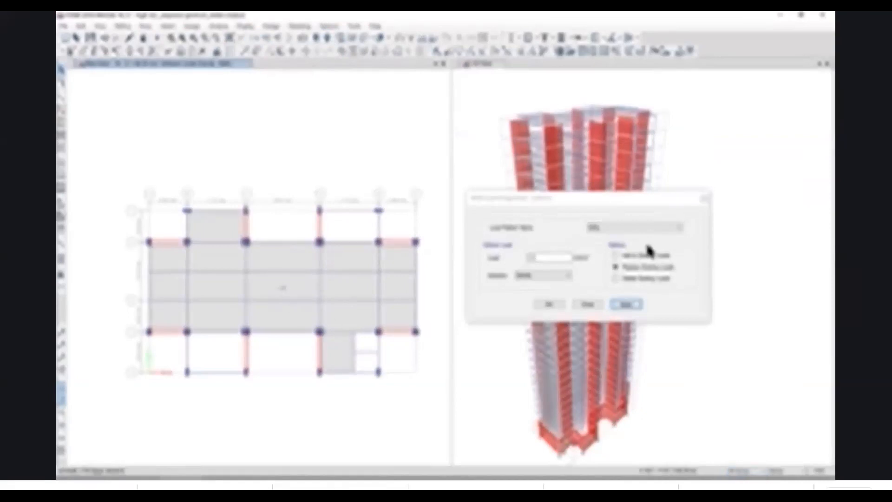
Apply a uniform LL shell load of 2 kN/m² to the selected slabs on all stories.
left_click(621, 231)
left_click(591, 253)
left_click_drag(549, 257, 489, 260)
type("2")
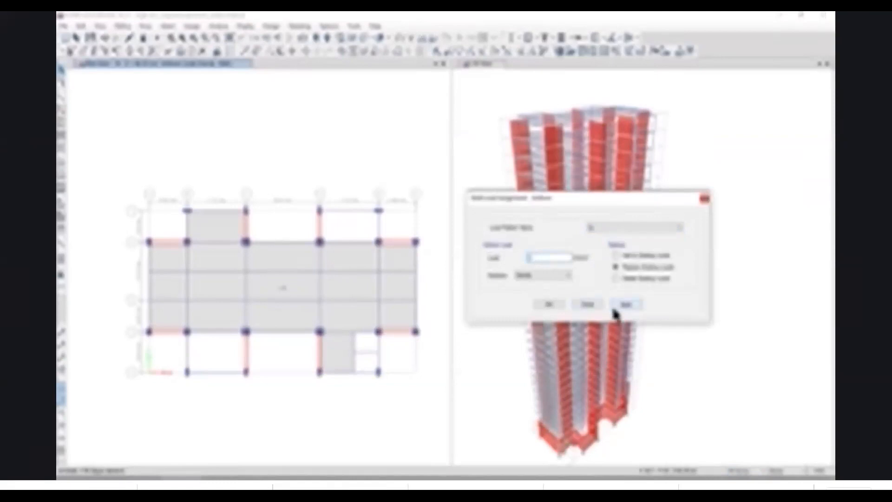
left_click(625, 304)
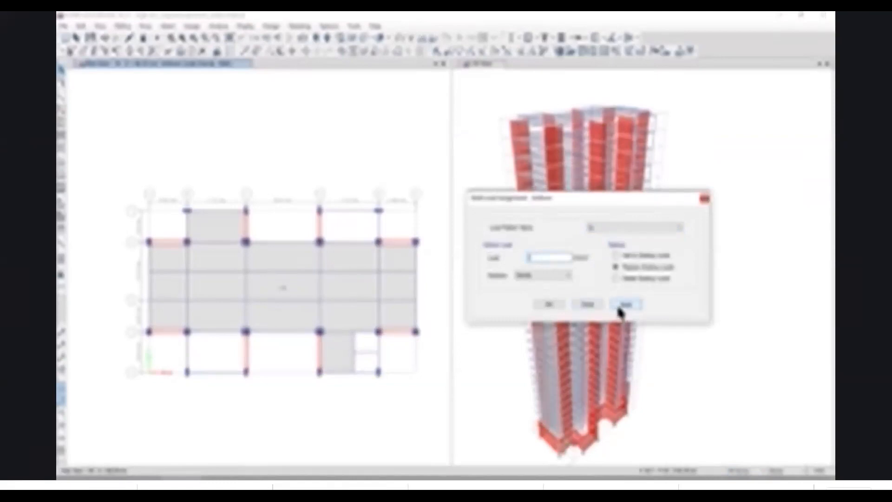
Show the terrace level in plan and replace the uniform LL load on its slab only.
left_click(428, 295)
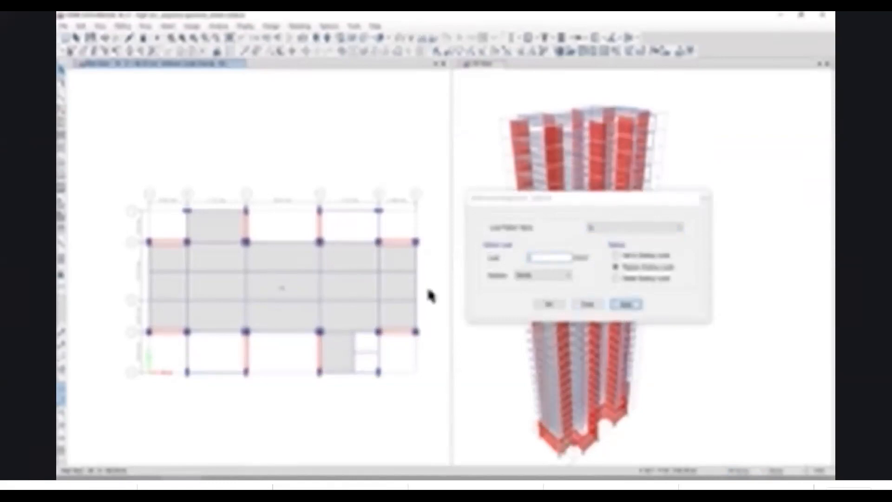
left_click(278, 51)
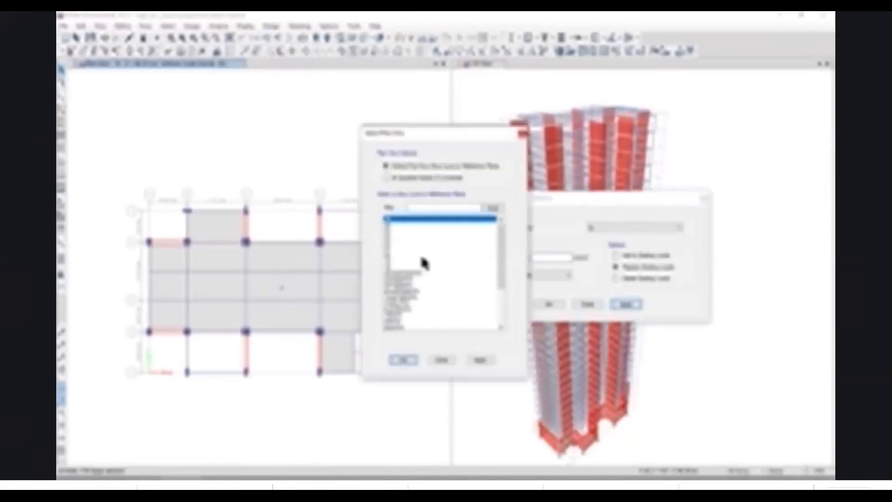
left_click(479, 360)
left_click(447, 360)
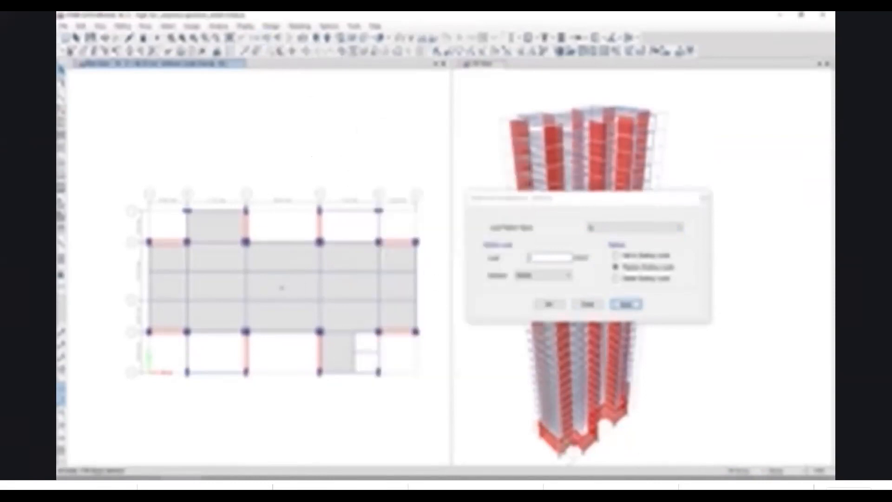
left_click(534, 259)
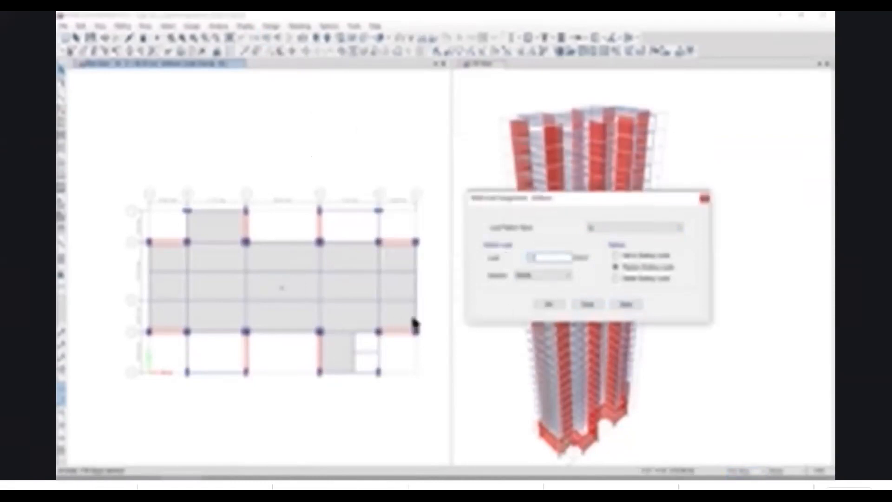
left_click(333, 410)
left_click(288, 292)
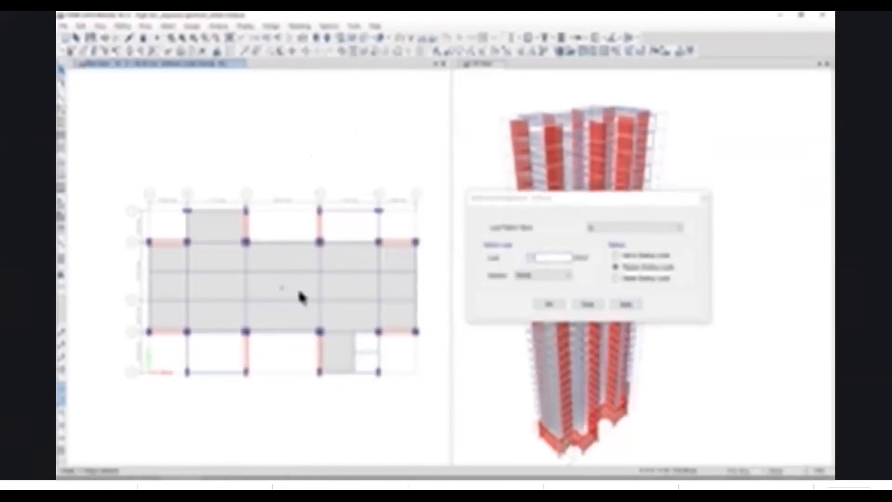
left_click(625, 305)
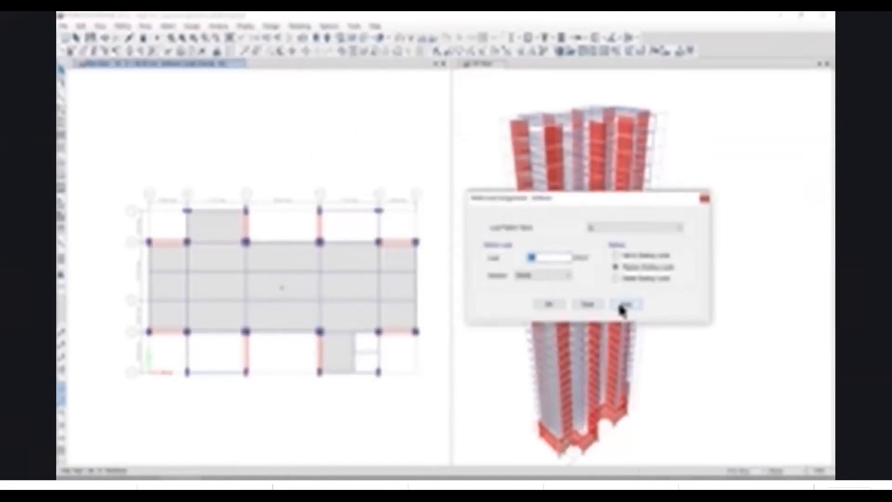
Inspect the LL and SIDL loads assigned to the terrace slab and to a floor slab on a lower story.
left_click(289, 286)
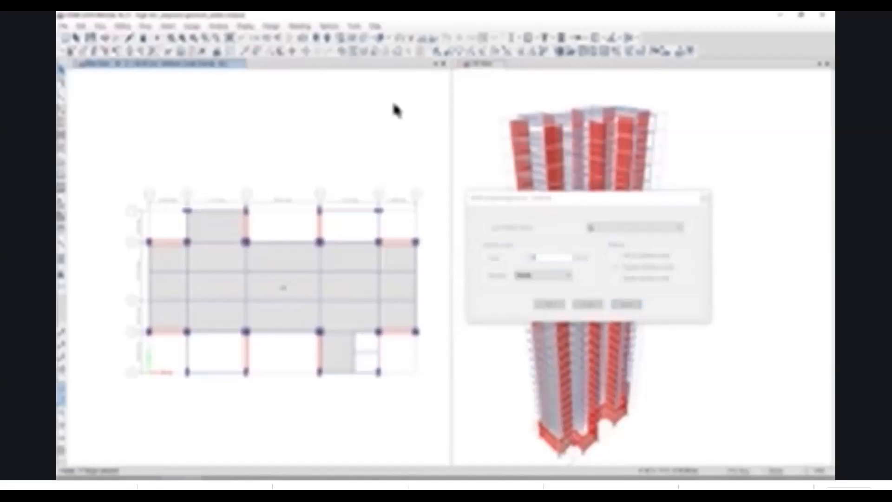
left_click(457, 161)
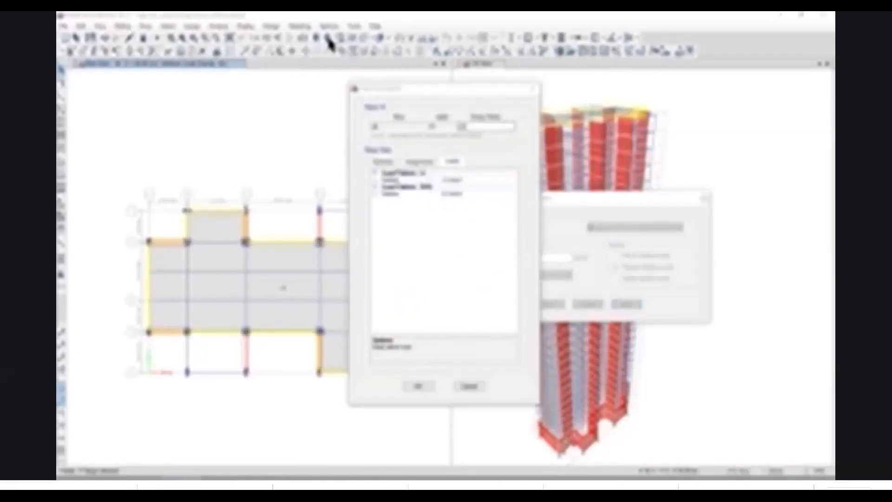
left_click(532, 89)
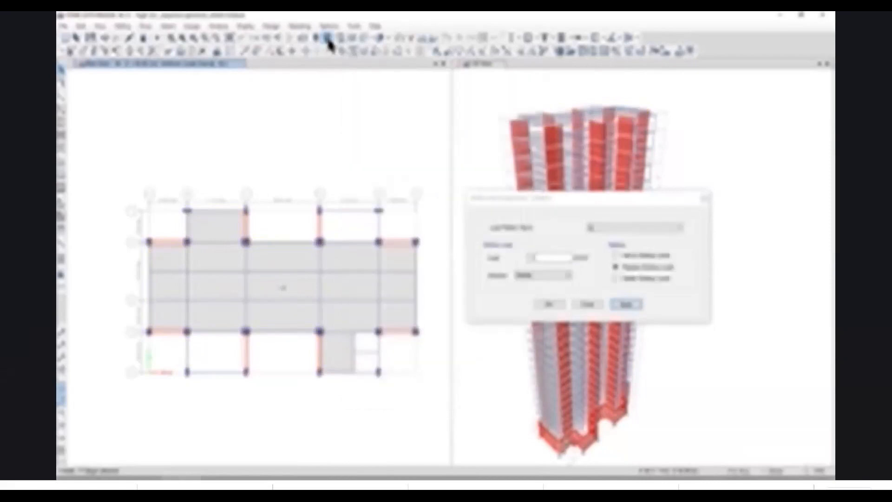
right_click(297, 294)
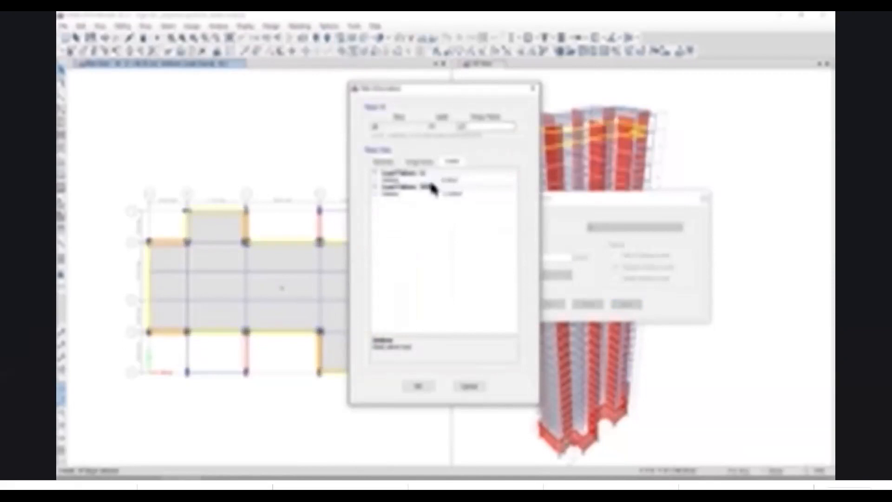
left_click(417, 386)
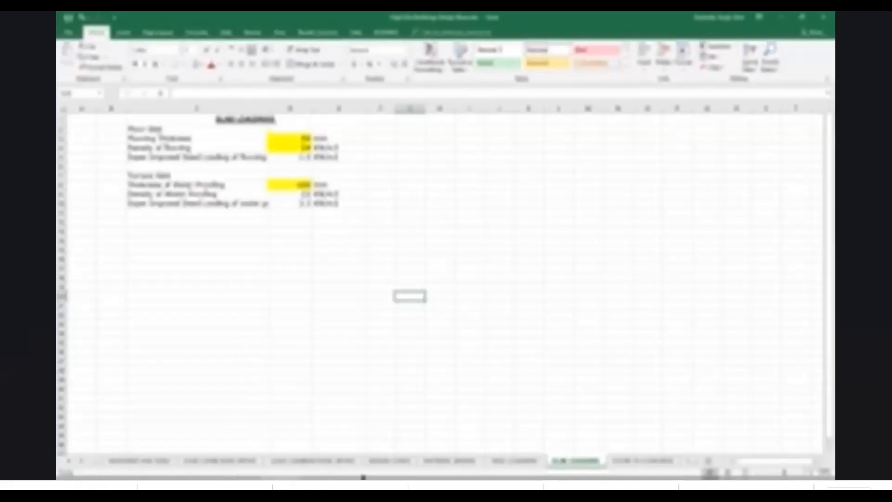
Open the checklist sheet in the Excel workbook at the load assignment items.
left_click(69, 461)
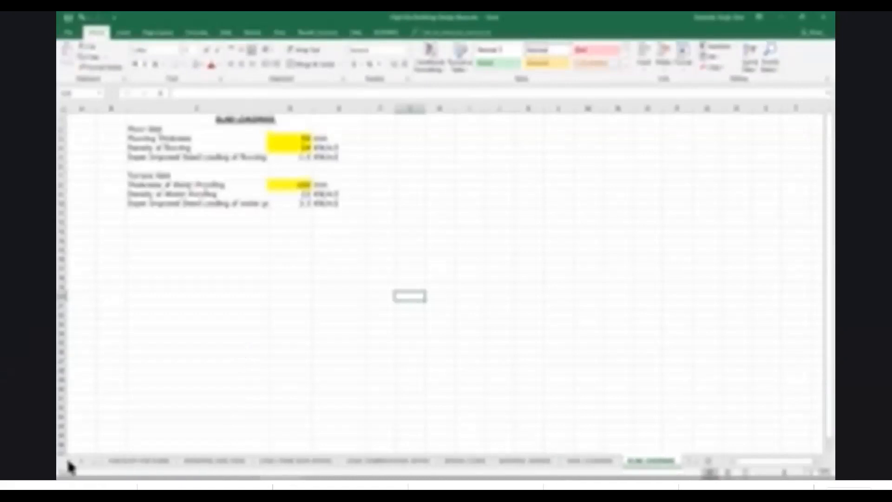
left_click(255, 461)
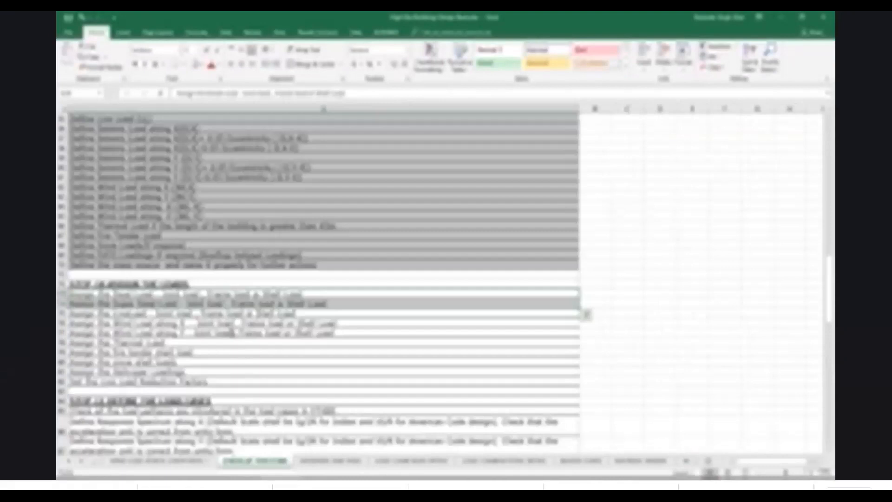
Shade the Step-10 checklist items in grey, from assigning the dead load through the helicopter loadings.
left_click_drag(184, 303, 253, 373)
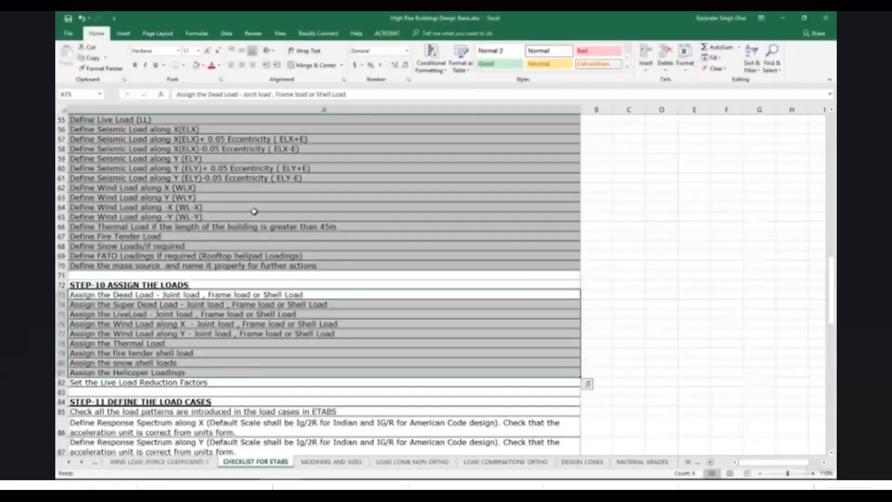
left_click(196, 65)
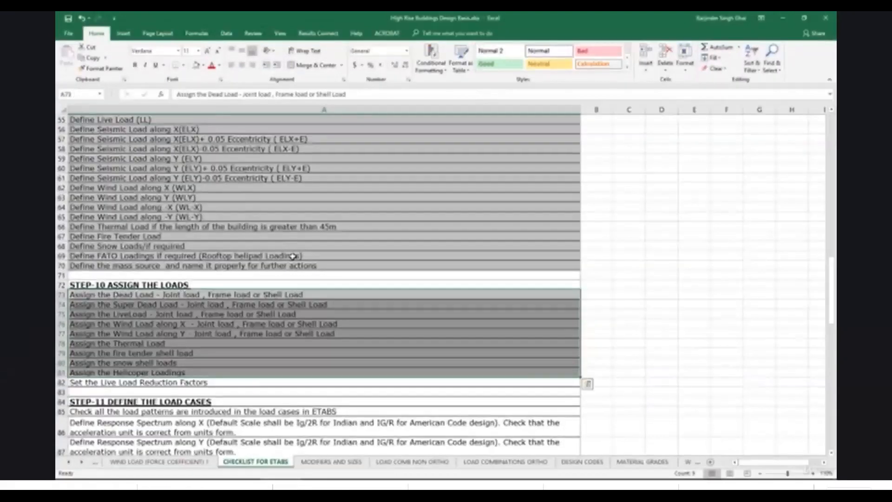
left_click(263, 382)
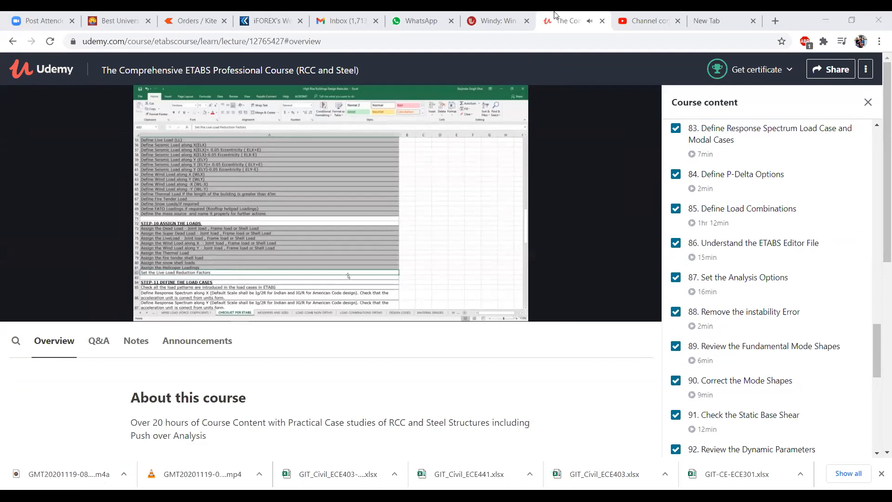
Show the Udemy lecture "Assign live Load Reduction factors" in full screen and replay it from the beginning.
left_click(800, 15)
mouse_move(632, 291)
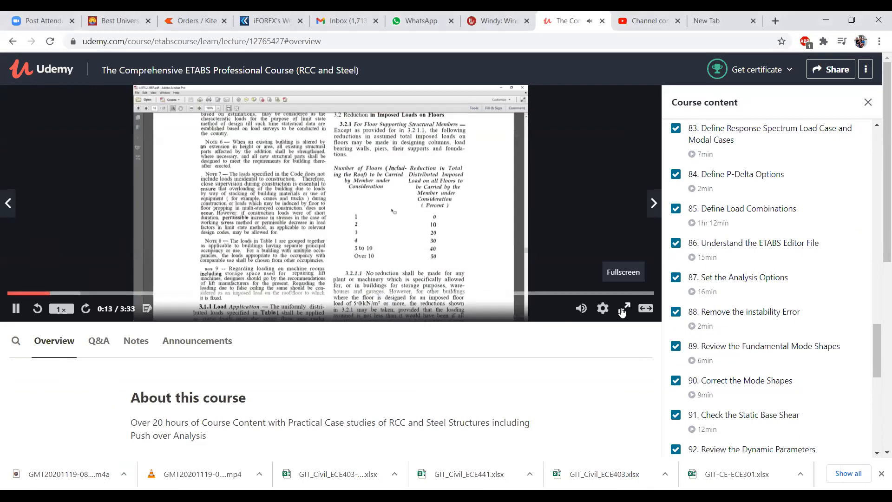
double_click(540, 259)
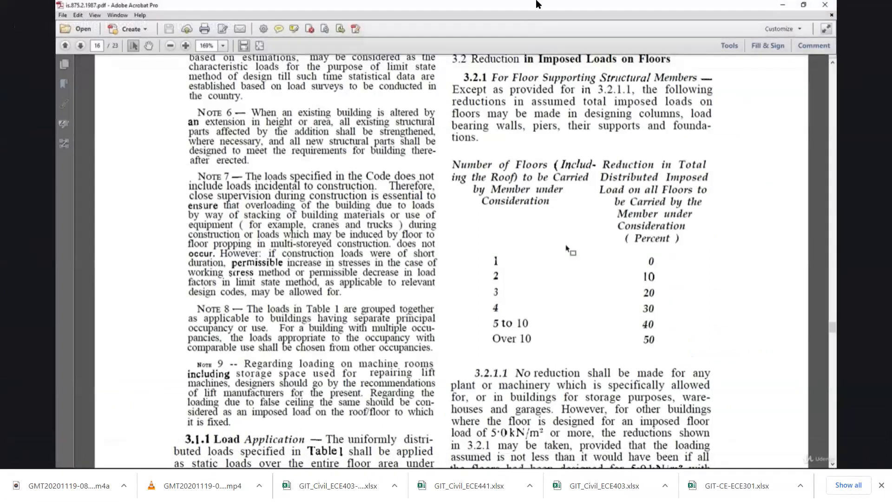
mouse_move(528, 115)
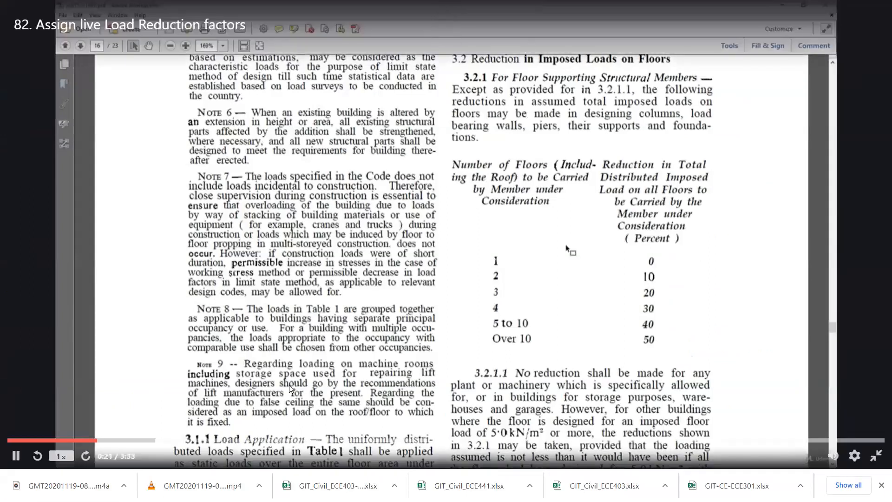
left_click(307, 408)
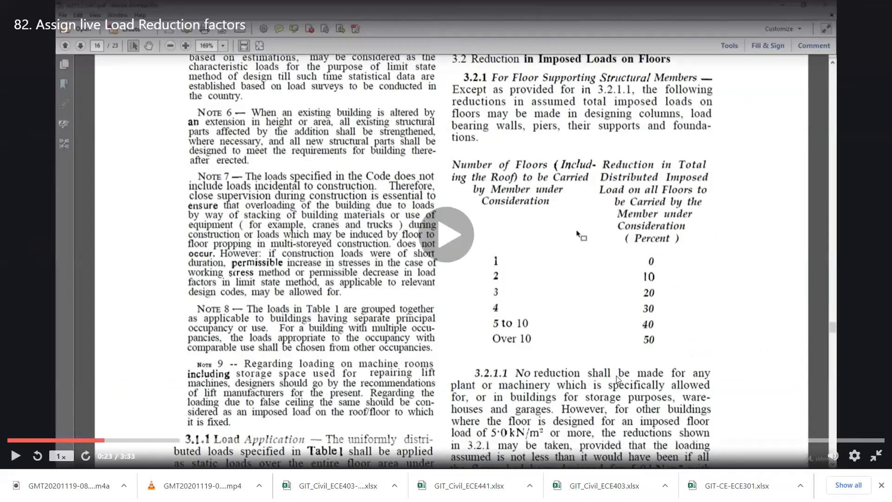
key("Escape")
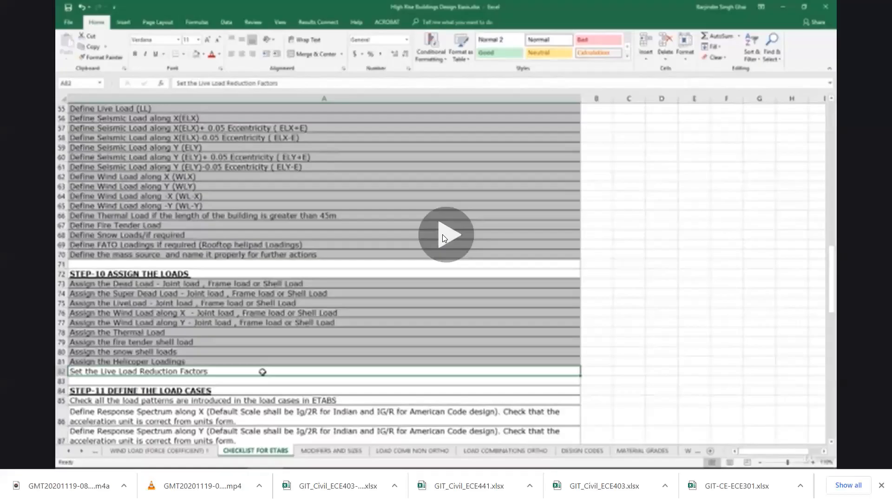
left_click(440, 267)
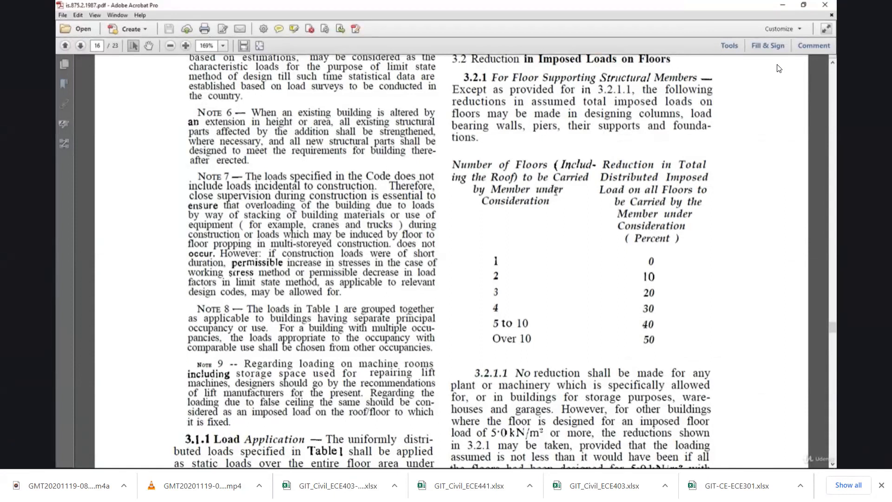
Examine clause 3.2.1 and its table of imposed load reductions by number of floors in the is.875.2.1987.pdf document in Acrobat.
scroll(556, 191, "up", 2)
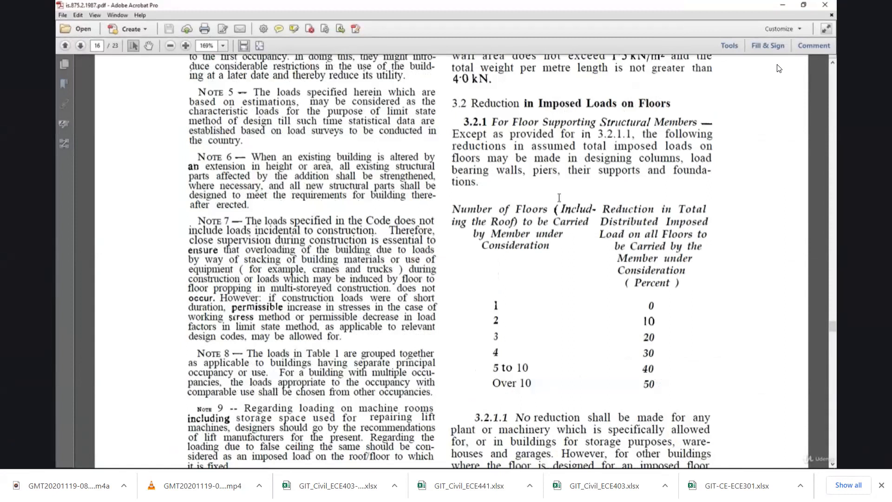
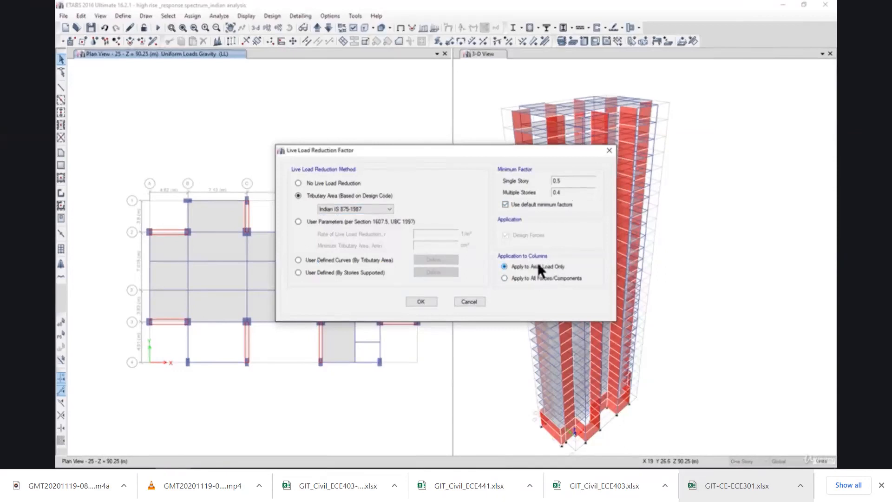
Apply tributary-area live load reduction per Indian IS 875-1987 to axial load only, and review the loading details figure in is.875.2.1987.pdf.
left_click(420, 302)
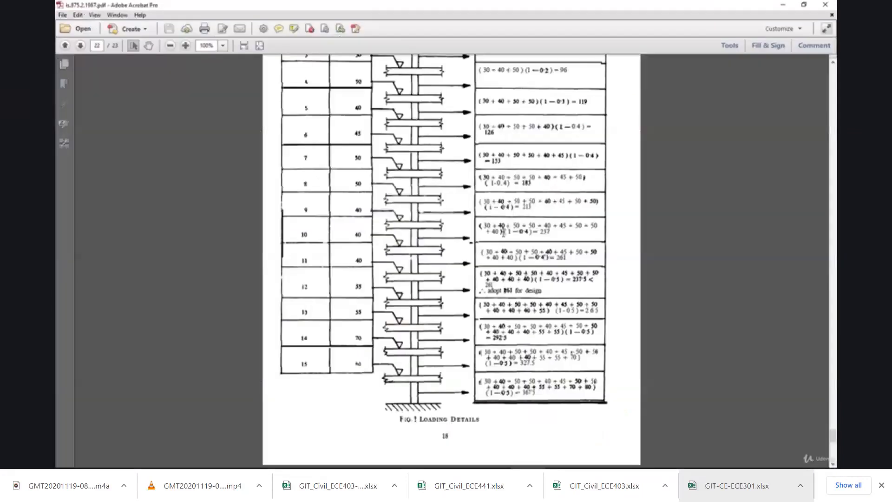
scroll(503, 232, "up", 1)
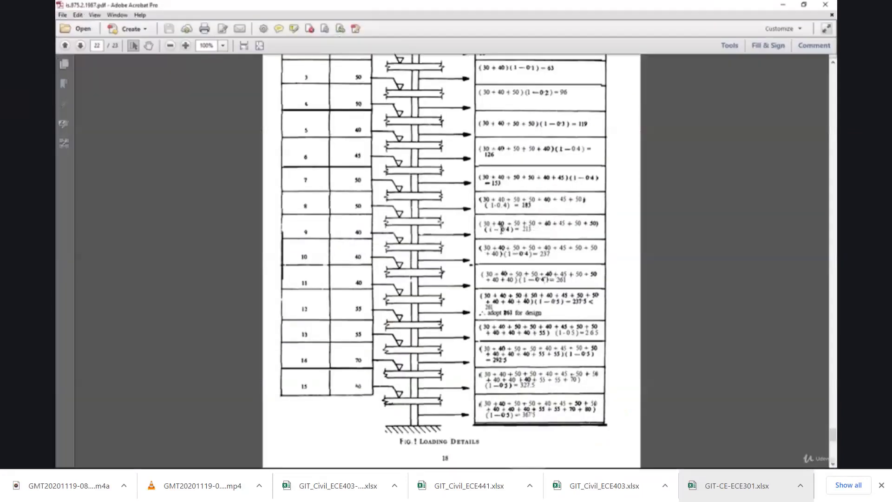
scroll(501, 228, "up", 2)
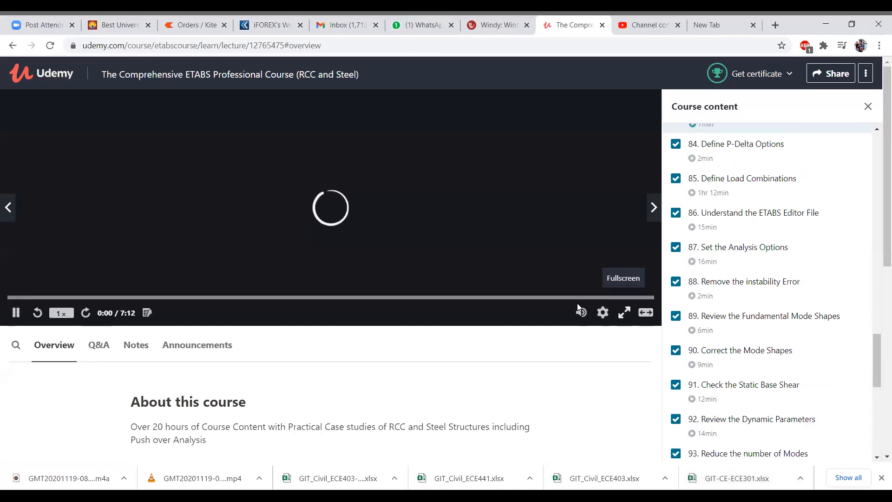
Show the Udemy lecture "Define Response Spectrum Load Case and Modal Cases" in full screen, pausing and resuming it.
key("f")
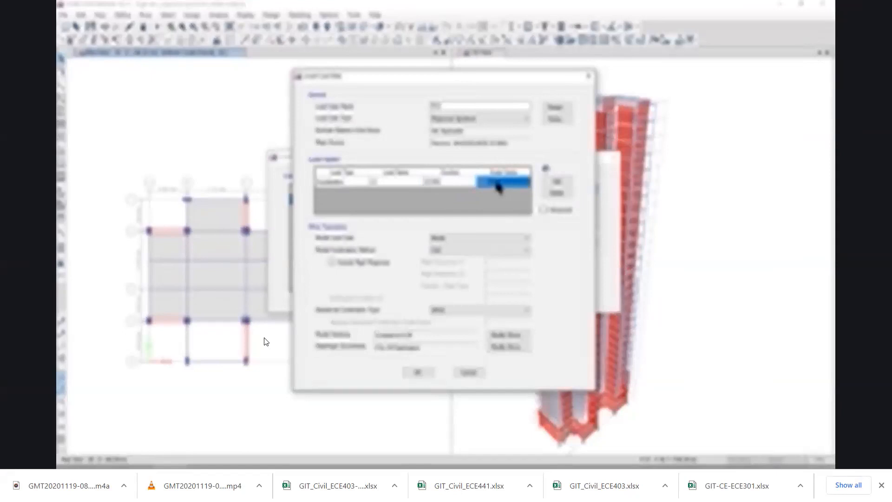
mouse_move(277, 298)
left_click(305, 276)
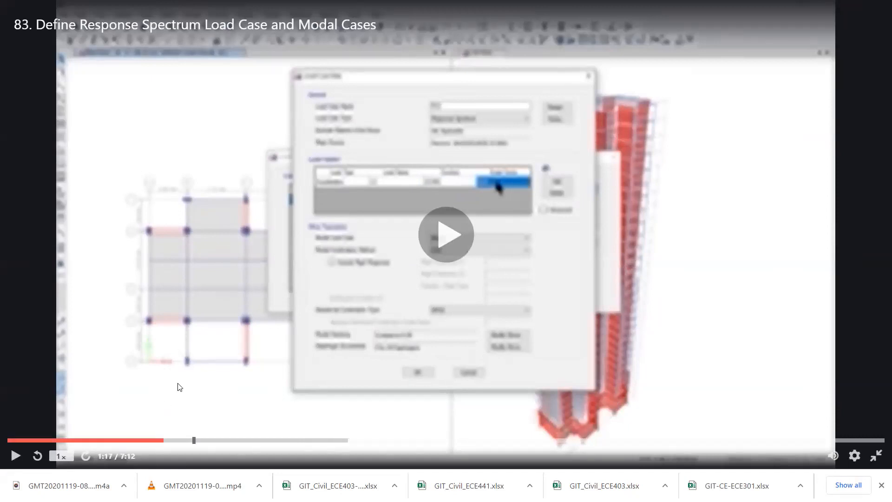
left_click(181, 369)
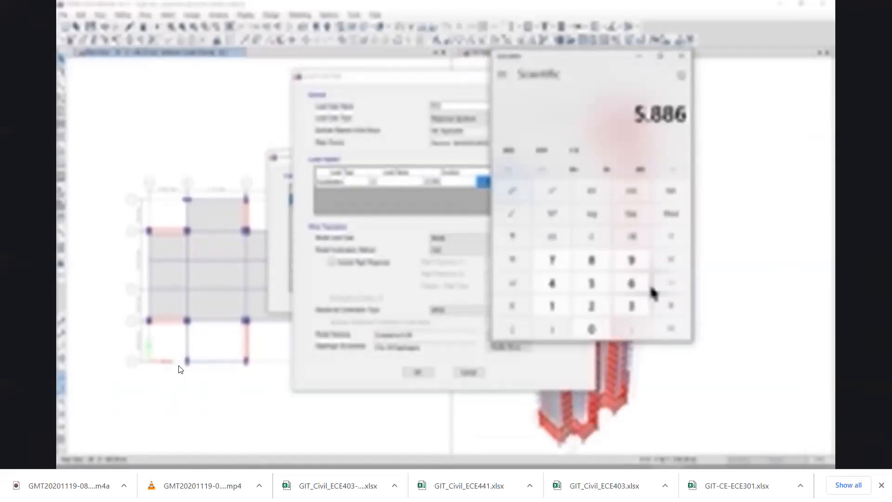
Edit the scale factor of the U2 acceleration with the IS1893 function in the RSY response spectrum load case.
mouse_move(297, 313)
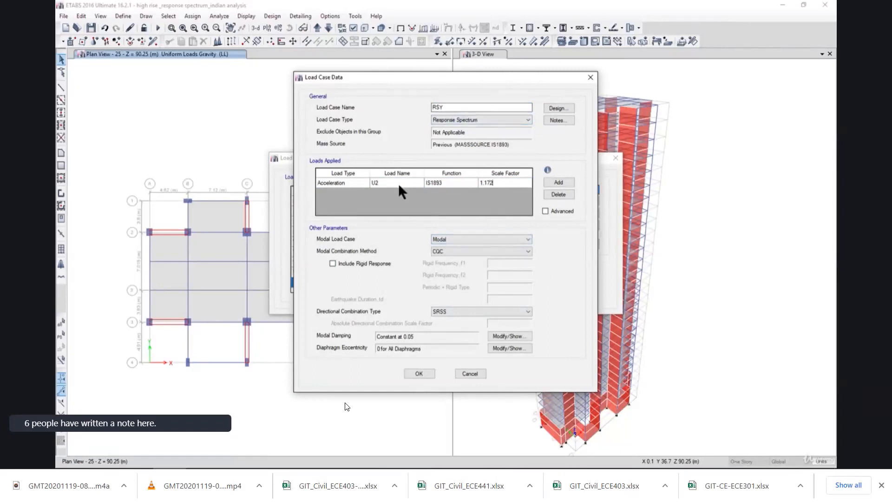
left_click(489, 186)
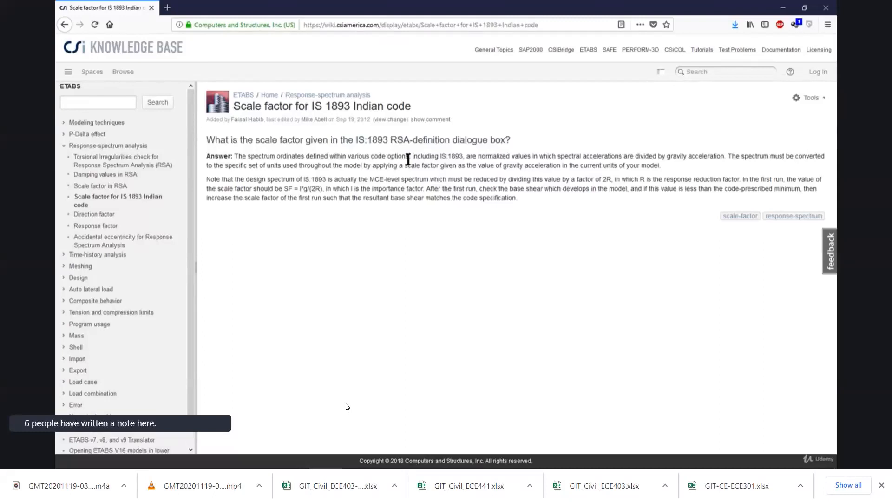
mouse_move(417, 361)
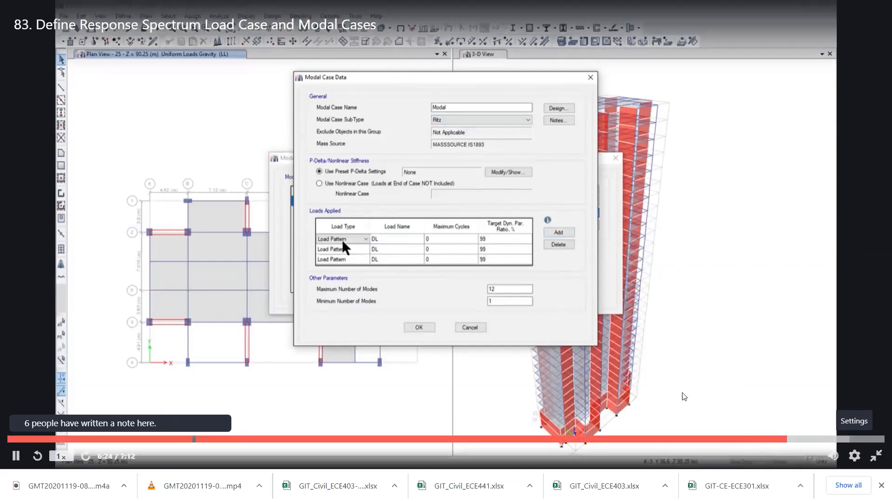
Define the Ritz case Modal with UX, UY and UZ acceleration loads and a maximum of 80 modes.
left_click(548, 365)
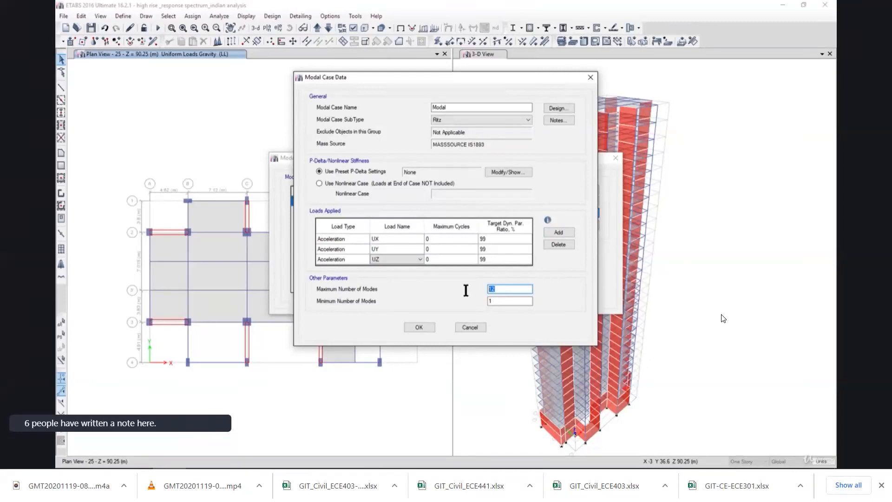
type("78")
key("BackSpace")
type("80")
left_click(421, 327)
left_click(563, 275)
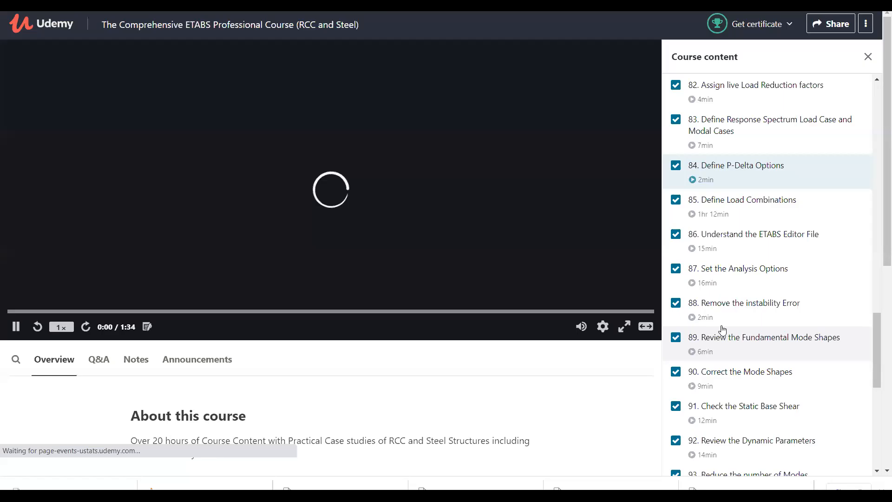
Show the Udemy lecture "Define P-Delta Options" in full screen.
key("F11")
scroll(722, 330, "down", 3)
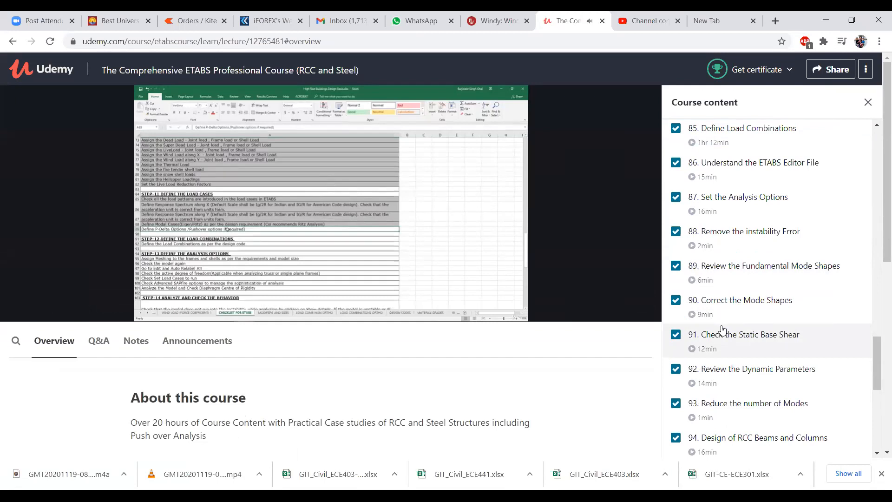
mouse_move(623, 311)
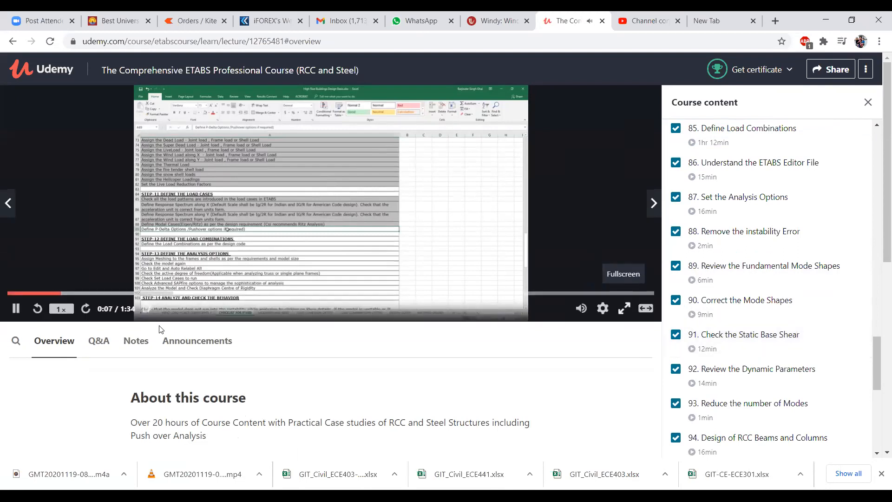
key("f")
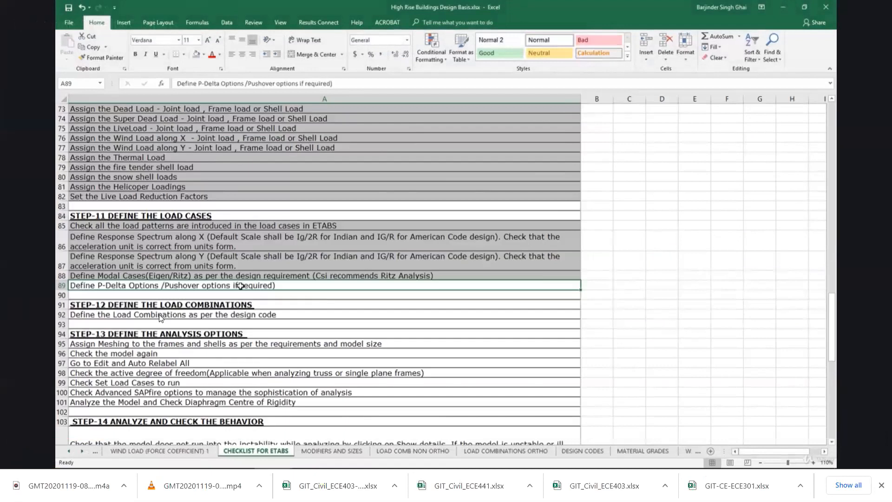
Look through the remaining course lectures and show "Define Load Combinations" in full screen.
mouse_move(214, 232)
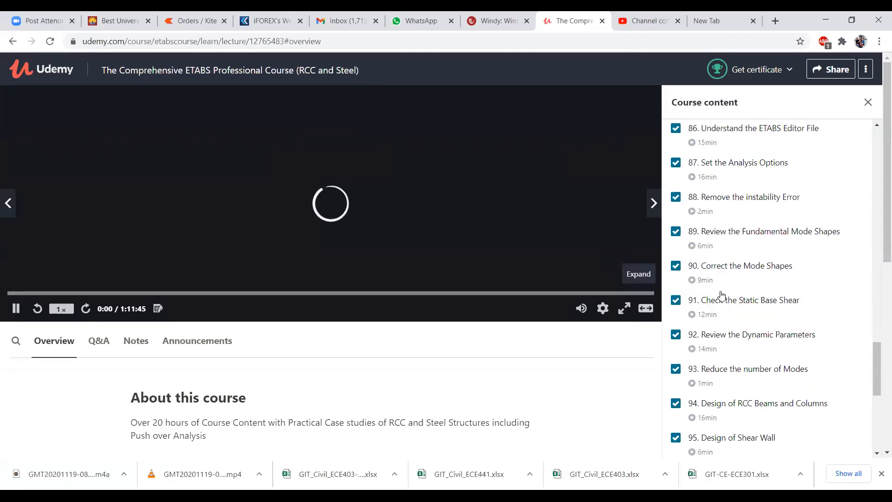
scroll(722, 295, "down", 3)
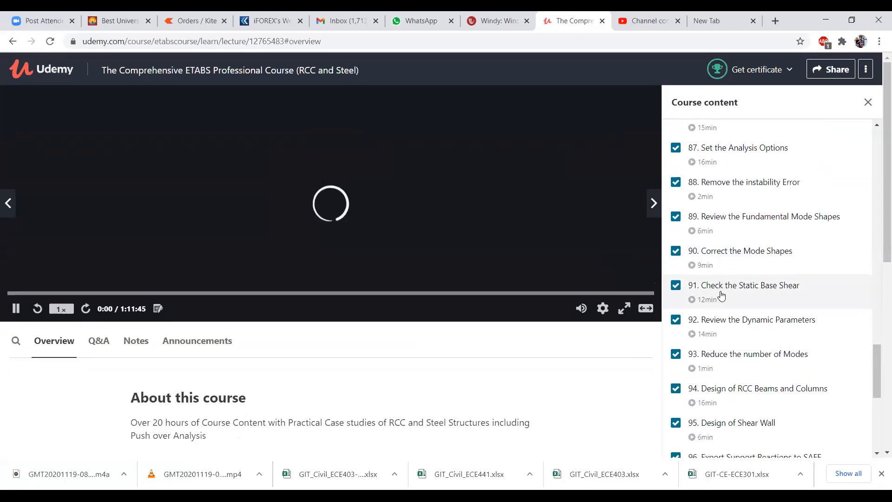
left_click(624, 309)
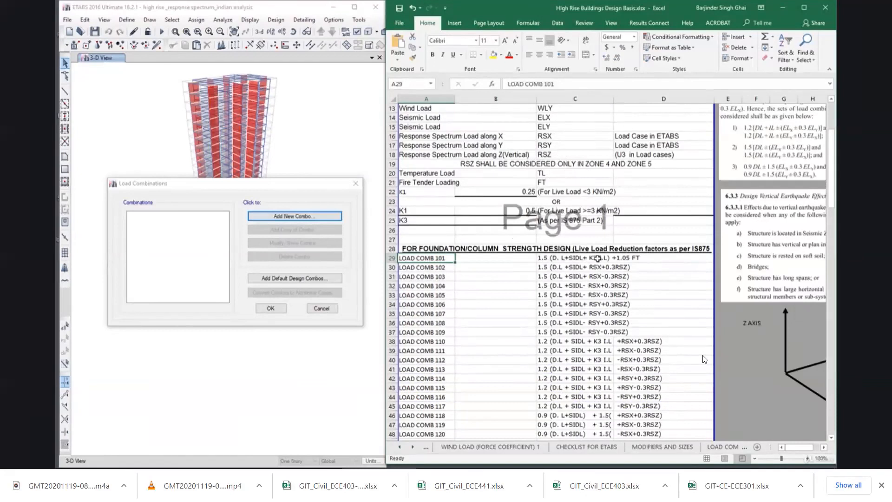
Add a new load combination of type Linear Add and name it 101.
left_click(286, 217)
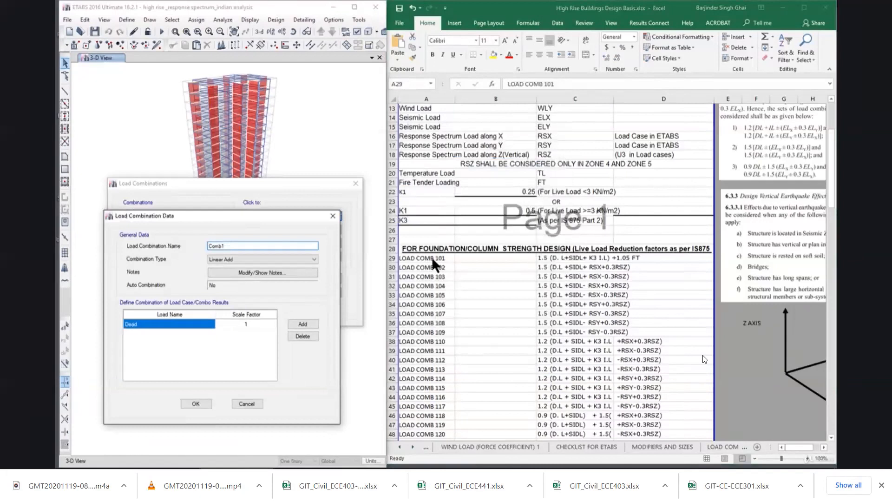
left_click_drag(225, 246, 132, 254)
type("1")
left_click_drag(223, 222, 254, 218)
Copy the LOAD COMB 101 formula from cell C29 of the Excel sheet to make the name "101 1.5 (D. L+SIDL+ K3 I.L) +1.05 FT".
left_click(567, 257)
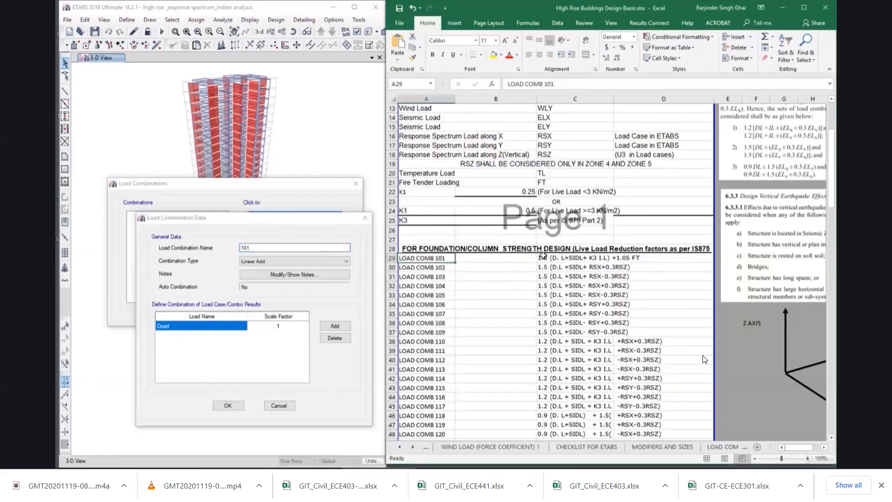
left_click(542, 257)
double_click(541, 257)
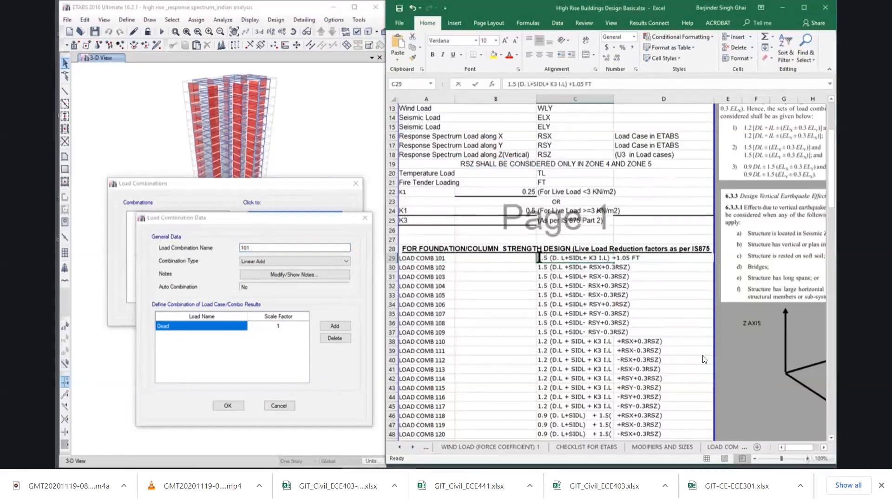
left_click_drag(539, 258, 653, 259)
key("ctrl+c")
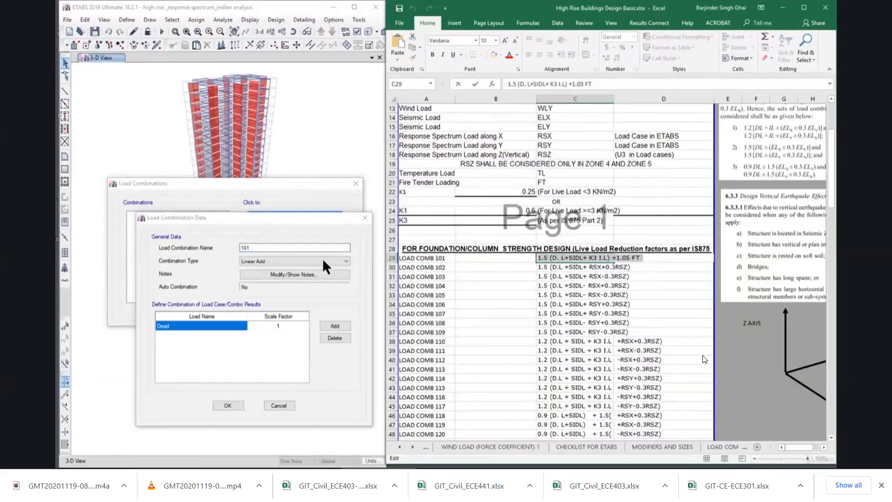
left_click(265, 248)
type("101")
key("ctrl+v")
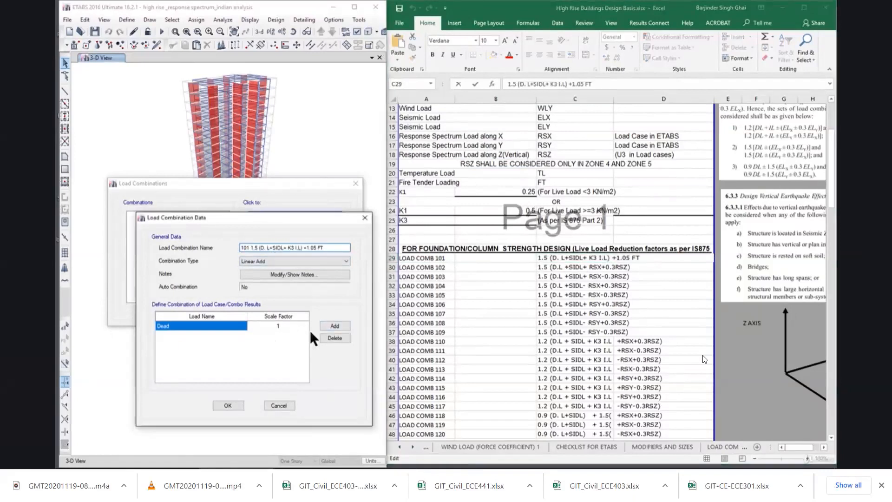
Add three more load rows to the combination and assign scale factor 1.5 to both Dead and SIDL.
left_click(335, 327)
left_click(335, 326)
left_click(336, 327)
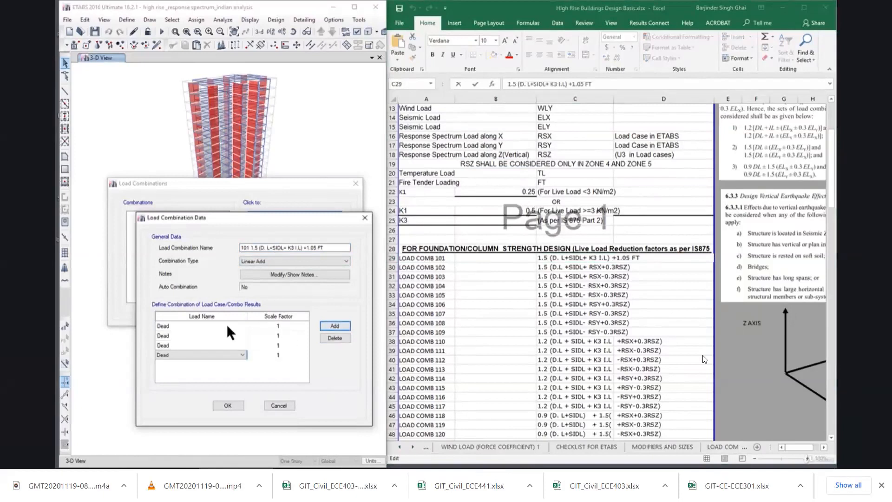
left_click(280, 325)
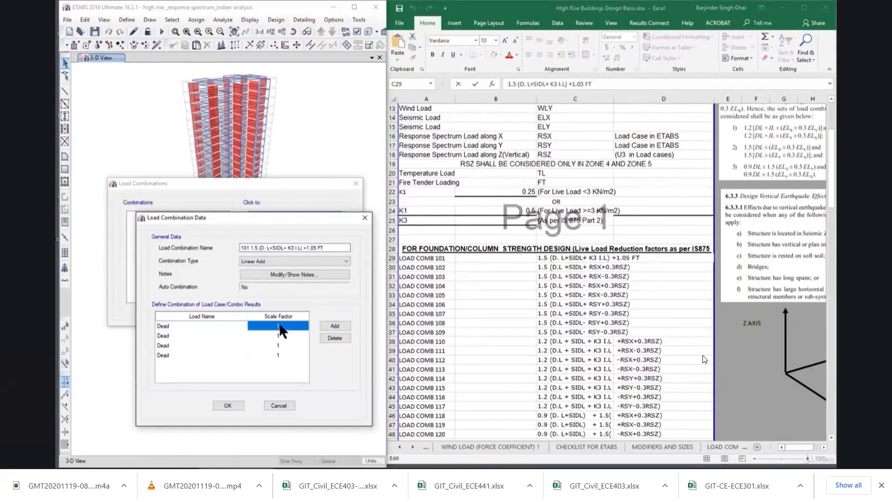
type("1.5")
left_click(190, 336)
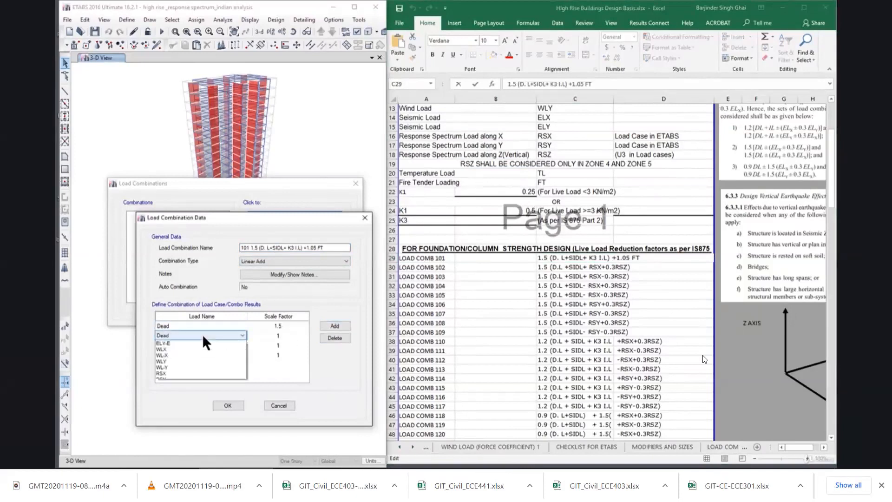
left_click(205, 362)
left_click(283, 336)
type("1.5")
Change the third load row to Live with a scale factor of 0.9.
left_click(207, 346)
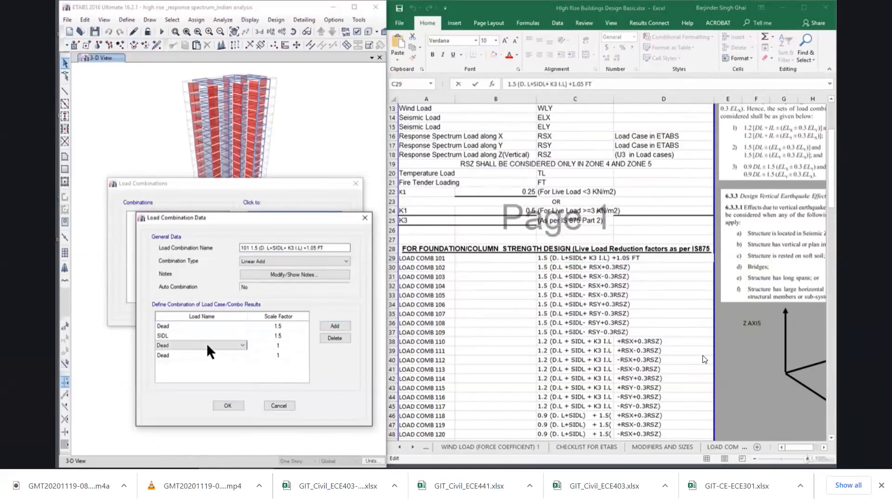
left_click(209, 346)
left_click(207, 366)
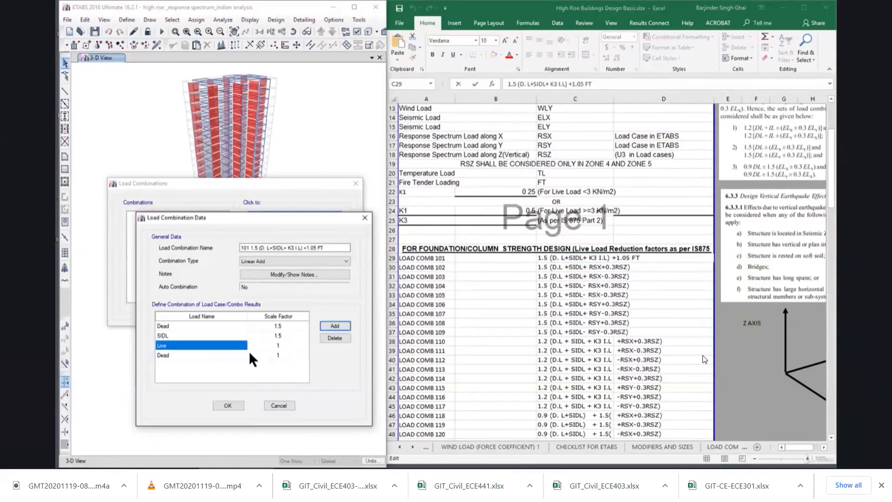
left_click(283, 347)
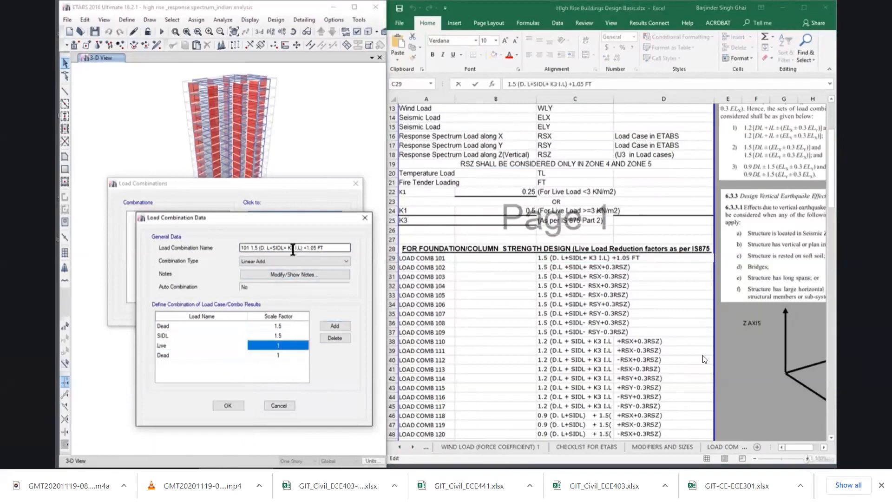
type("0")
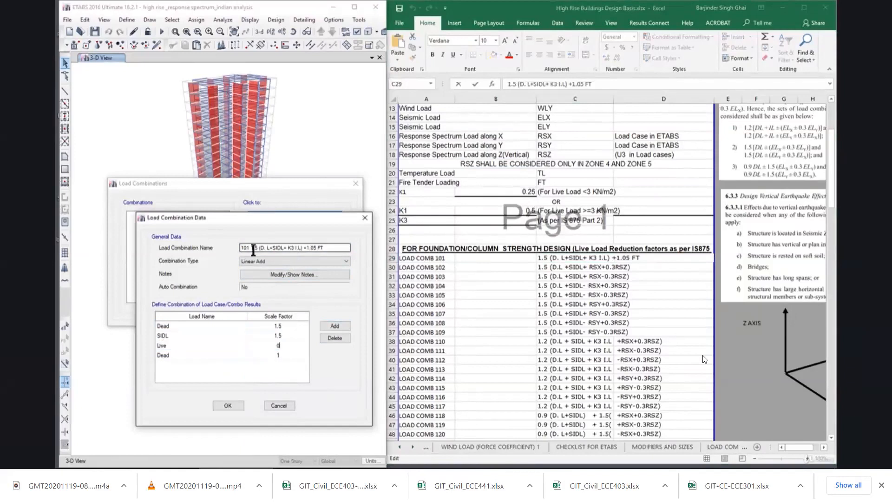
type(".9")
Delete the surplus fourth load row, remove "+1.05 FT" from the combination name and save the combination.
left_click(286, 355)
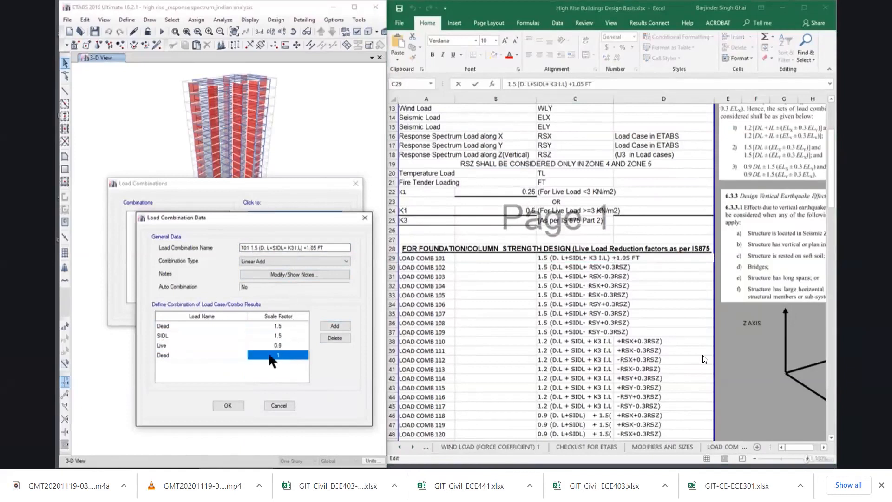
left_click(205, 356)
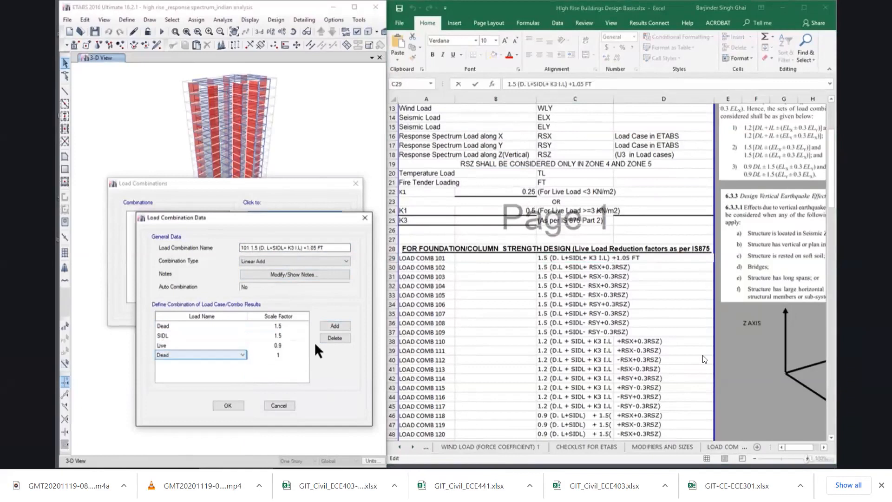
left_click(334, 339)
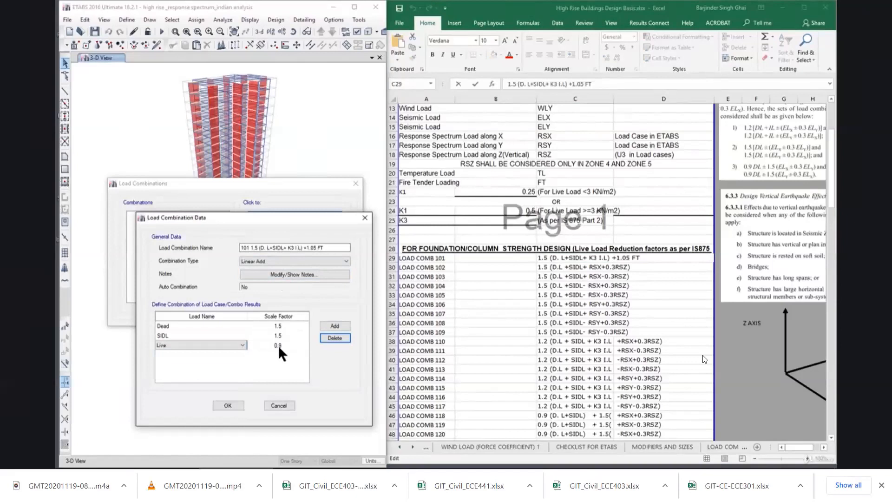
left_click_drag(303, 248, 338, 250)
key("BackSpace")
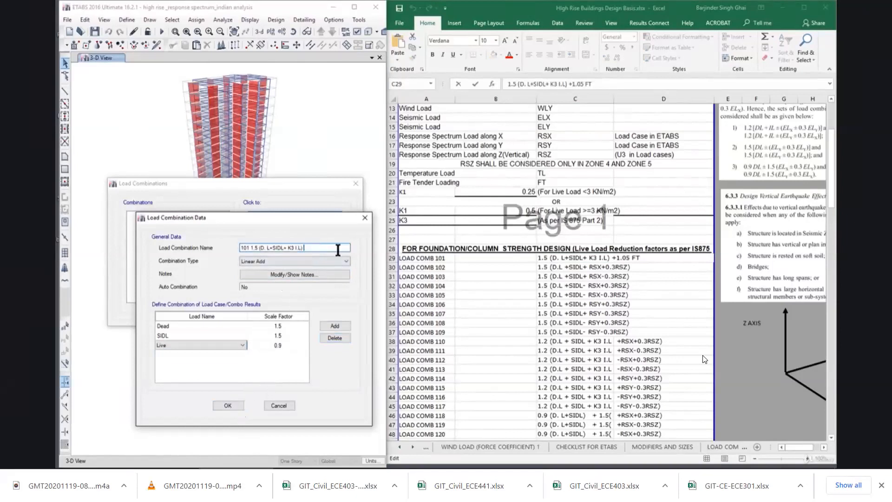
left_click(237, 407)
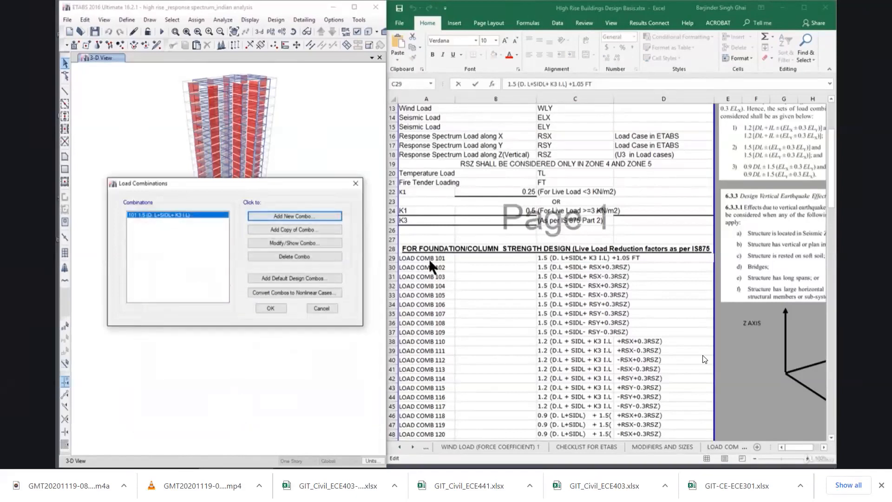
Look through the foundation/column load combination list in the Excel sheet, from LOAD COMB 101 down to the beam design section.
left_click(441, 274)
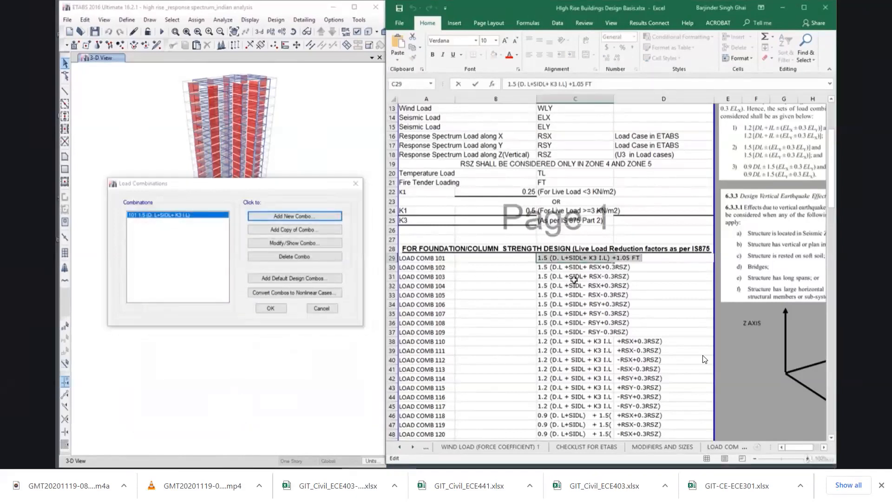
scroll(574, 279, "down", 2)
left_click(574, 280)
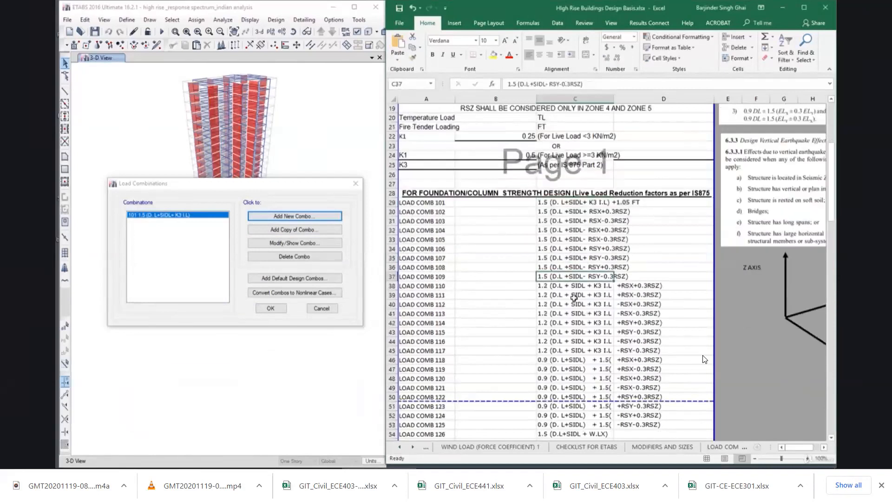
scroll(573, 306, "down", 4)
scroll(573, 305, "down", 6)
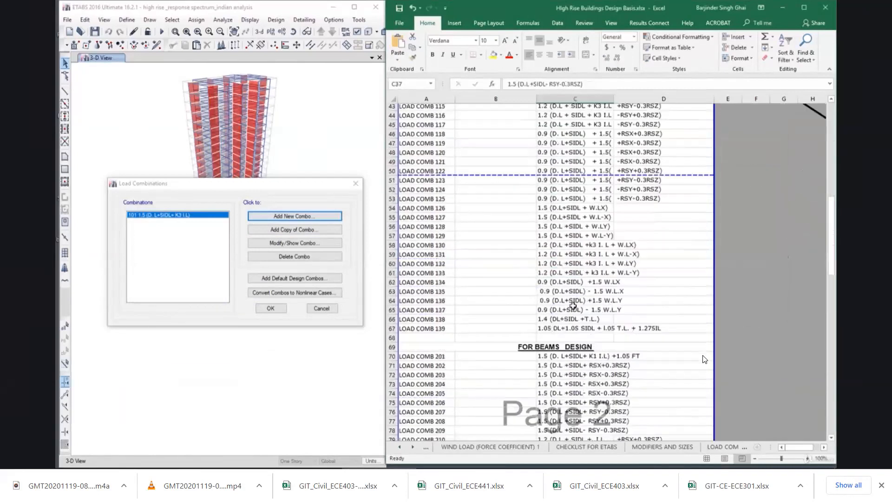
scroll(579, 268, "up", 10)
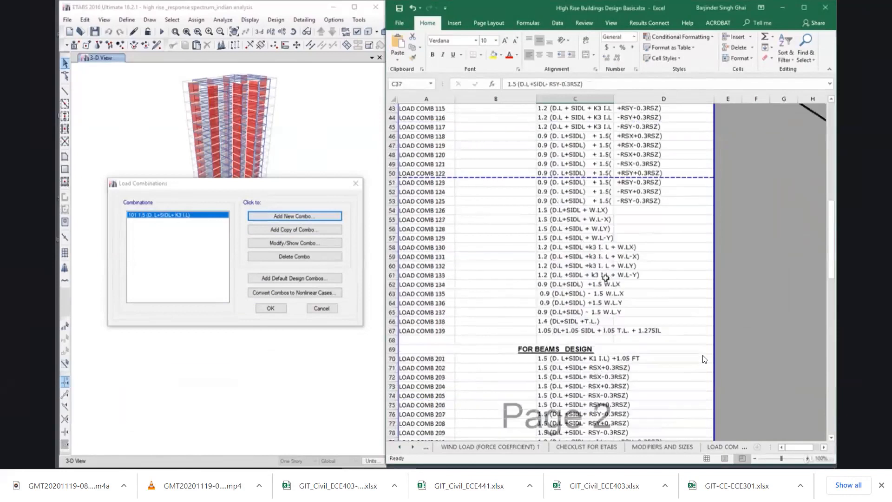
Add a new combination named "102 1.5 (D.L +SIDL+ RSX+0.3RSZ)", copying the formula from cell C30 of the Excel sheet.
left_click(426, 212)
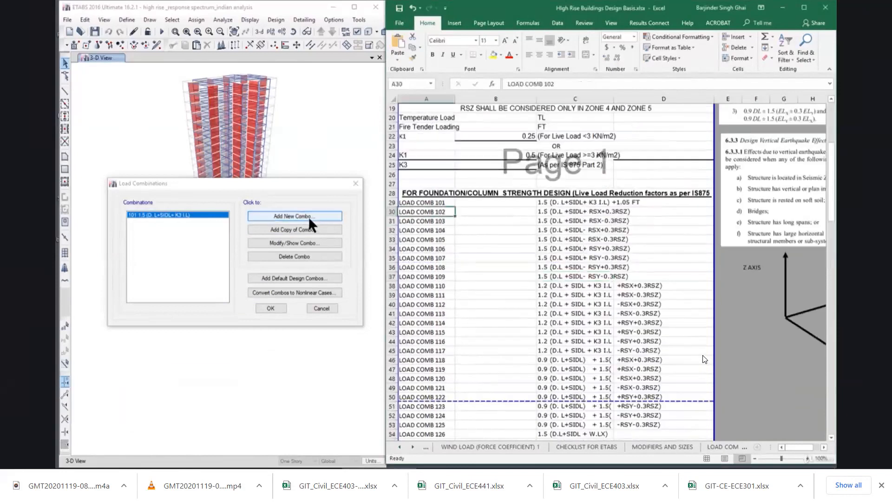
left_click(307, 218)
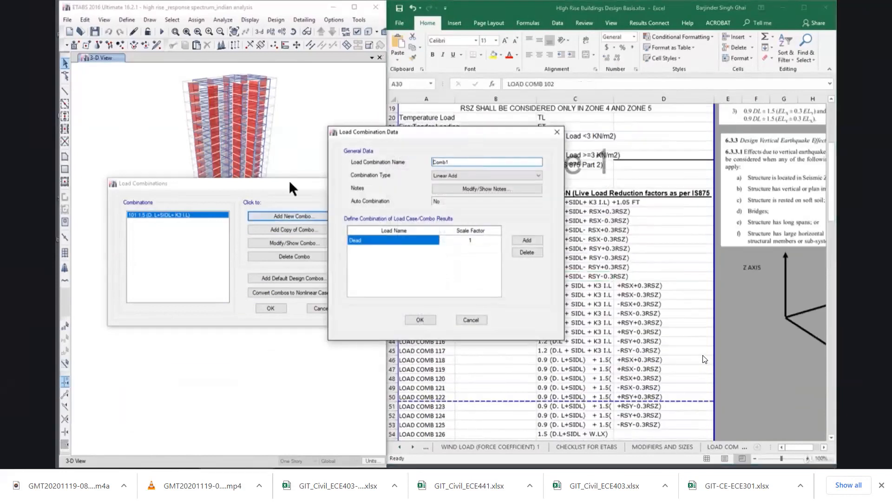
left_click_drag(237, 215, 193, 215)
type("102")
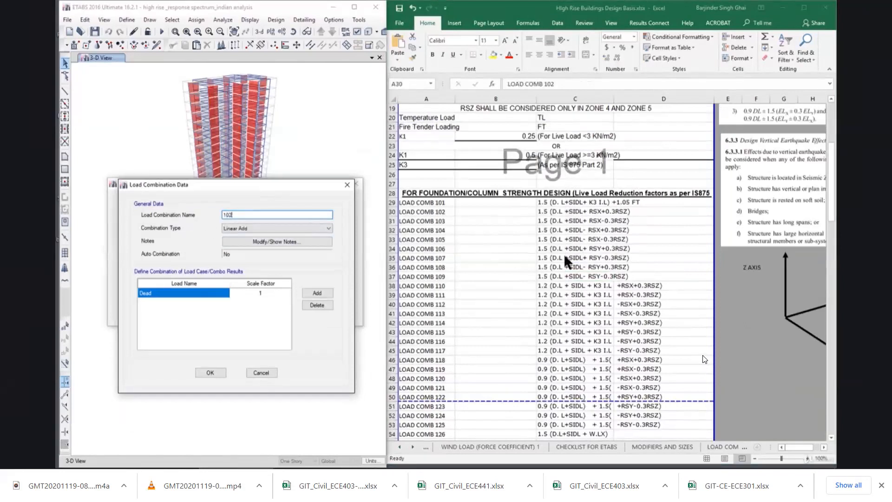
left_click(554, 210)
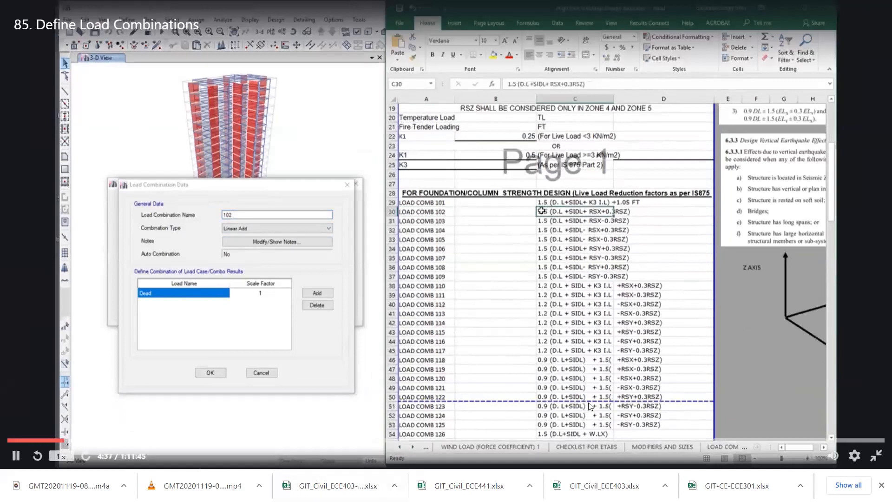
double_click(537, 214)
left_click_drag(537, 214, 656, 217)
key("ctrl+c")
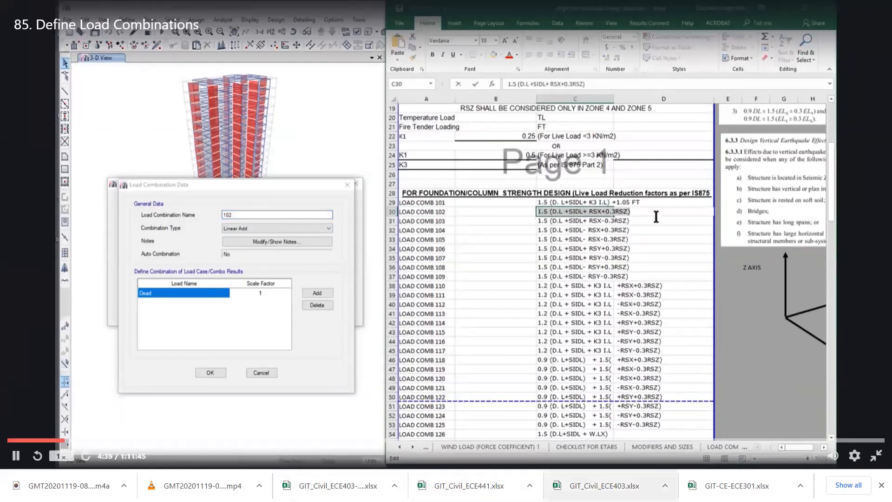
left_click(259, 213)
key("ctrl+v")
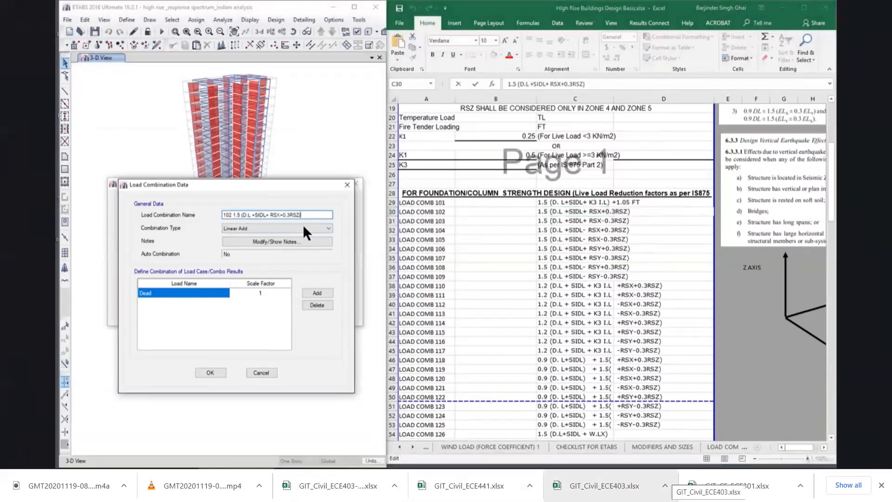
Add three more load rows to combination 102 and assign Dead and SIDL a scale factor of 1.5 each.
left_click(320, 292)
left_click(320, 293)
left_click(320, 293)
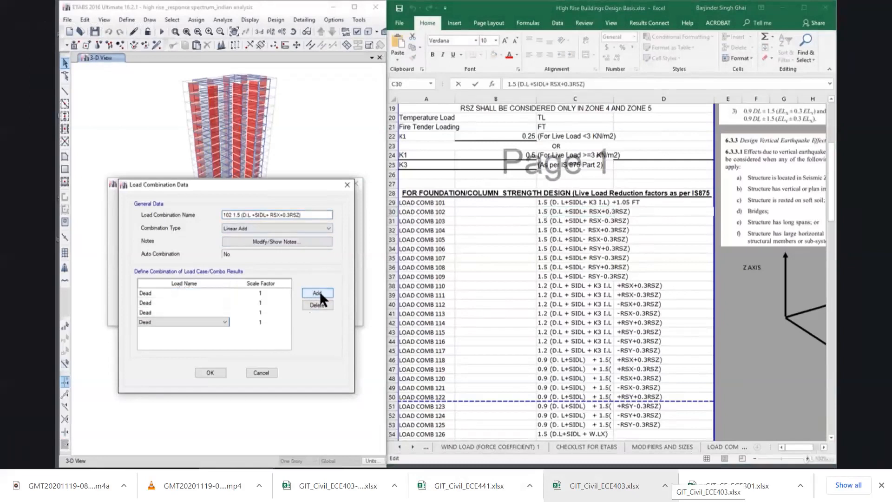
left_click(199, 302)
left_click(269, 293)
type(".5")
left_click(200, 303)
left_click(202, 303)
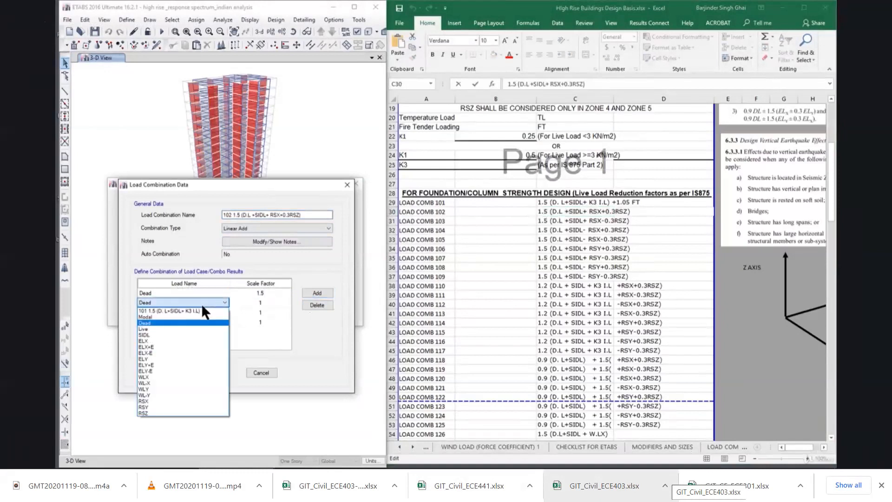
left_click(196, 334)
left_click(259, 303)
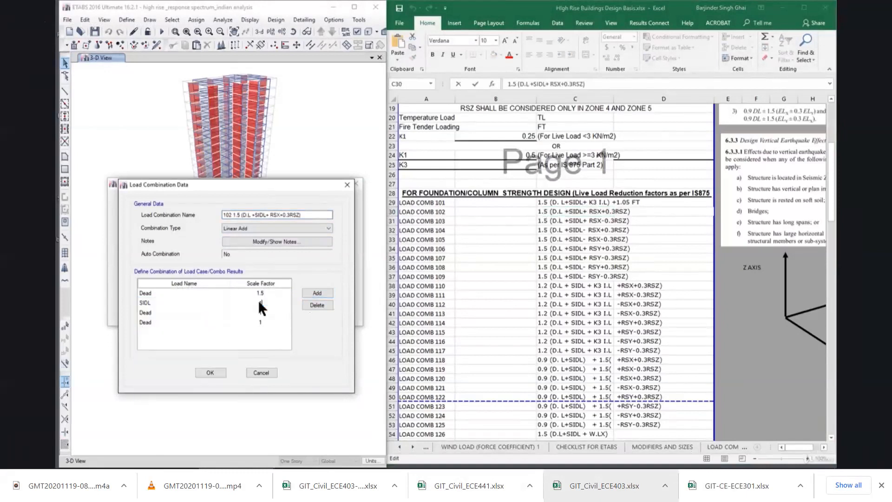
type(".5")
Change the third load row of combination 102 to RSX with a scale factor of 1.5.
left_click(184, 312)
left_click(184, 311)
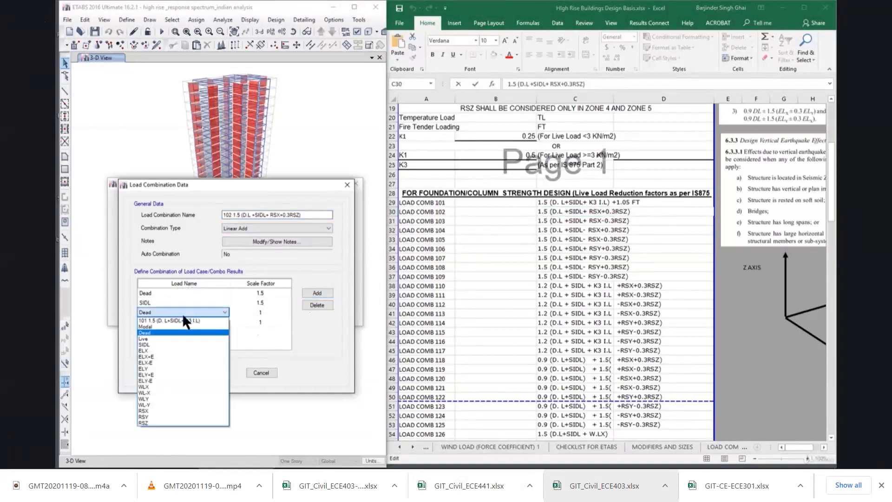
left_click(195, 411)
left_click(195, 410)
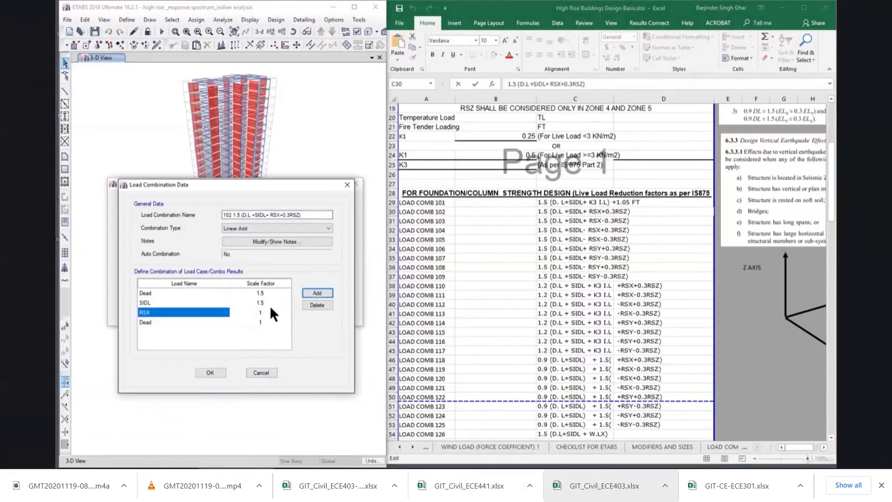
left_click(272, 312)
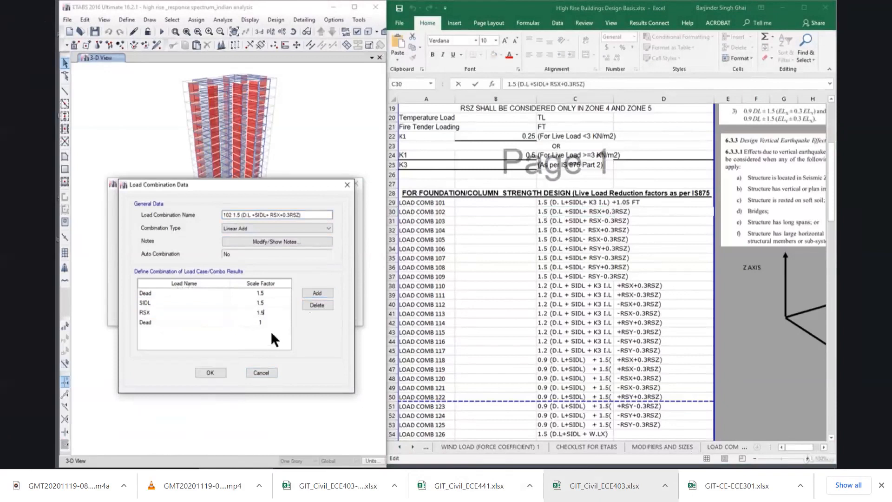
Change the fourth load row of combination 102 to RSZ with a scale factor of 0.45.
left_click(269, 321)
type("0.45")
left_click(165, 319)
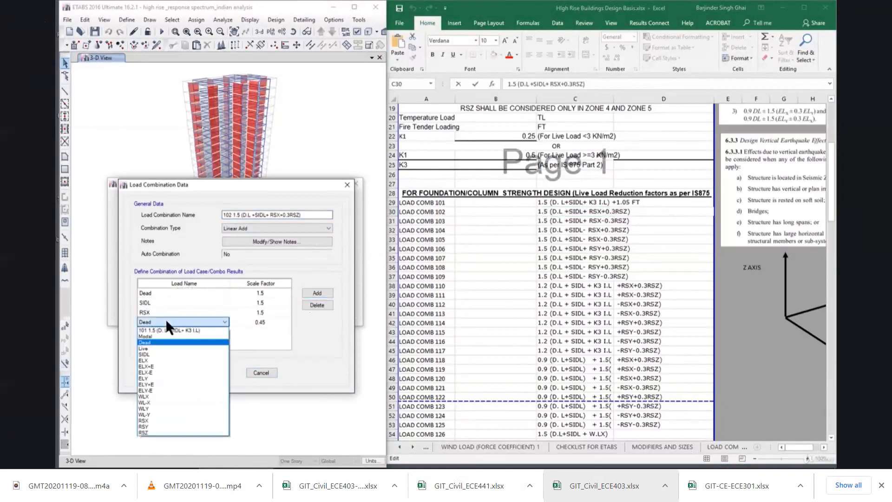
left_click(169, 433)
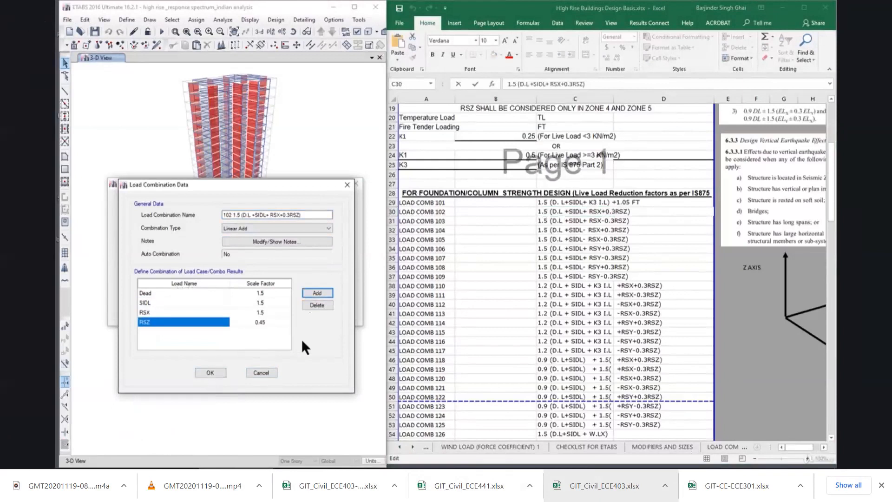
Check the RSX and RSZ terms against the earthquake code clauses beside the Excel list and save combination 102.
left_click(641, 320)
scroll(643, 321, "up", 4)
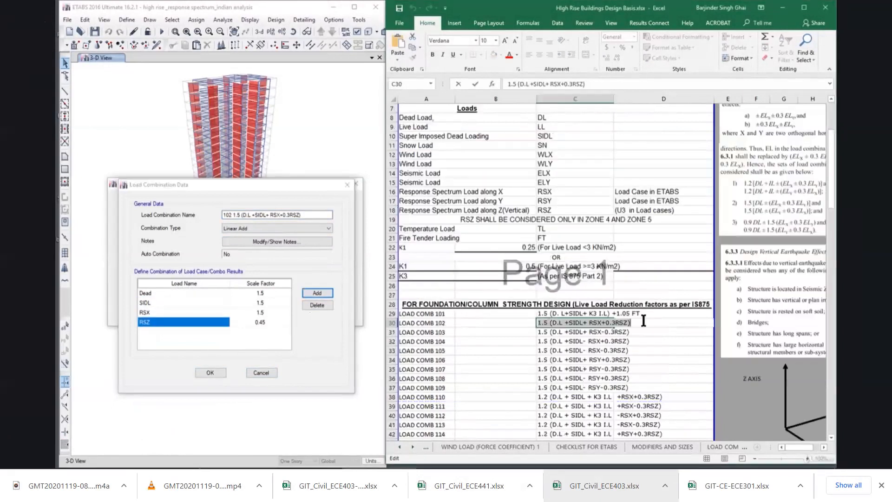
scroll(644, 321, "up", 1)
scroll(814, 445, "right", 2)
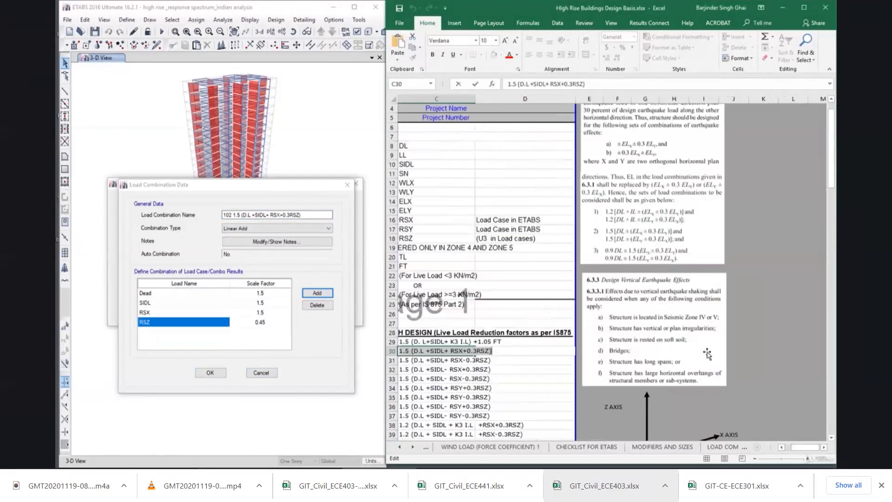
scroll(706, 353, "up", 1)
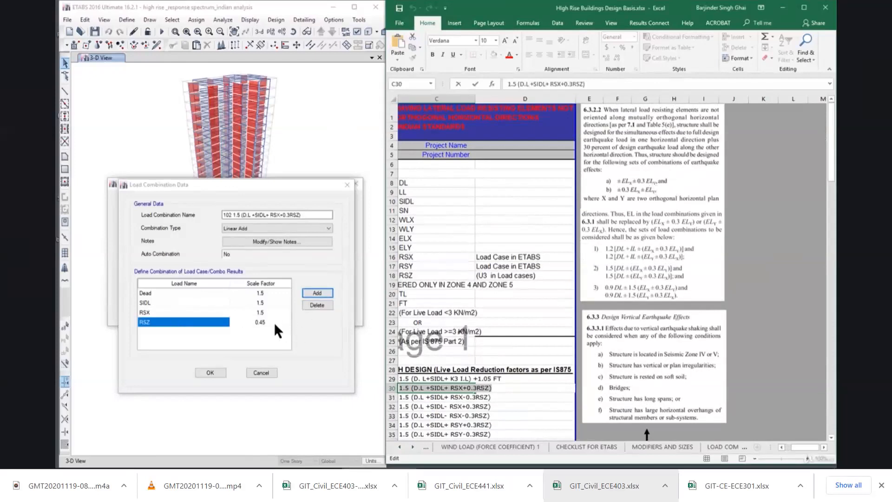
left_click_drag(301, 215, 237, 217)
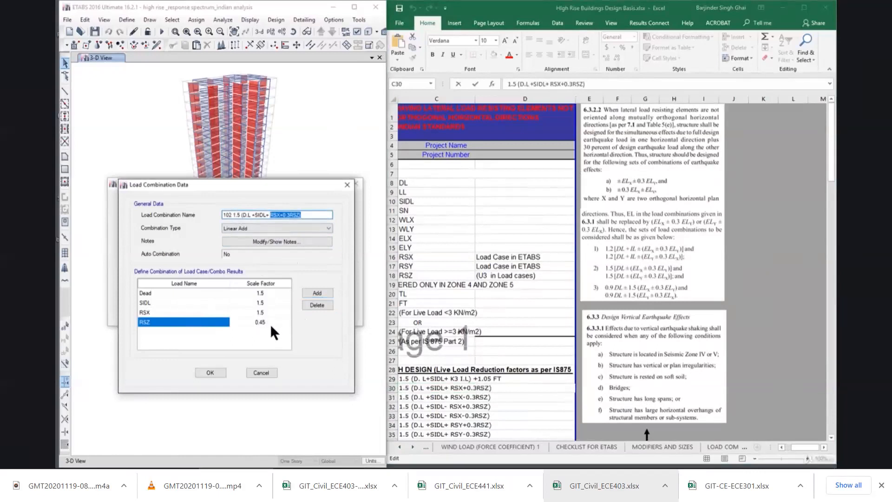
left_click(211, 373)
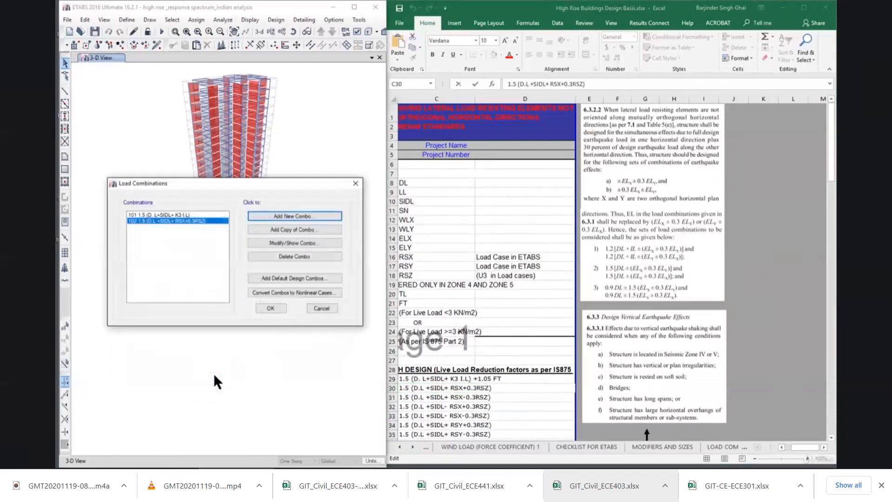
Locate LOAD COMB 103 in the Excel list, add a copy of combination 102 and renumber the copy 103.
left_click(494, 282)
scroll(528, 320, "down", 2)
left_click_drag(801, 447, 755, 436)
left_click(548, 330)
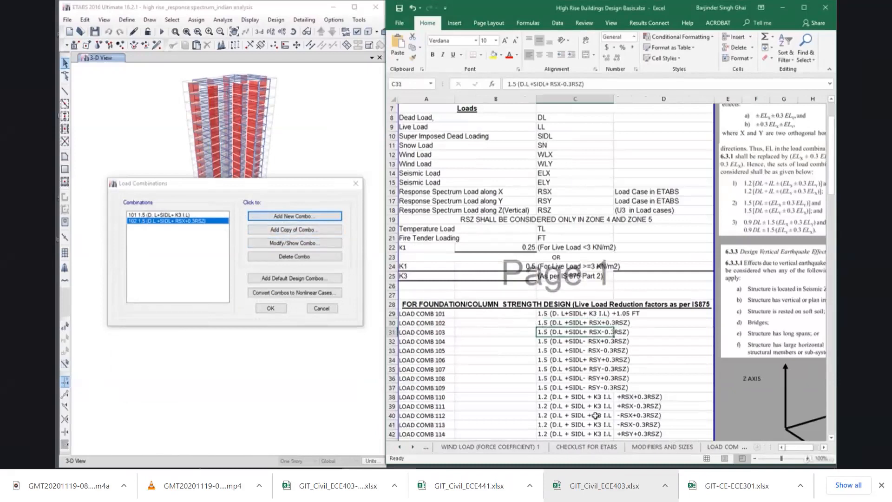
left_click(573, 325)
left_click(569, 333)
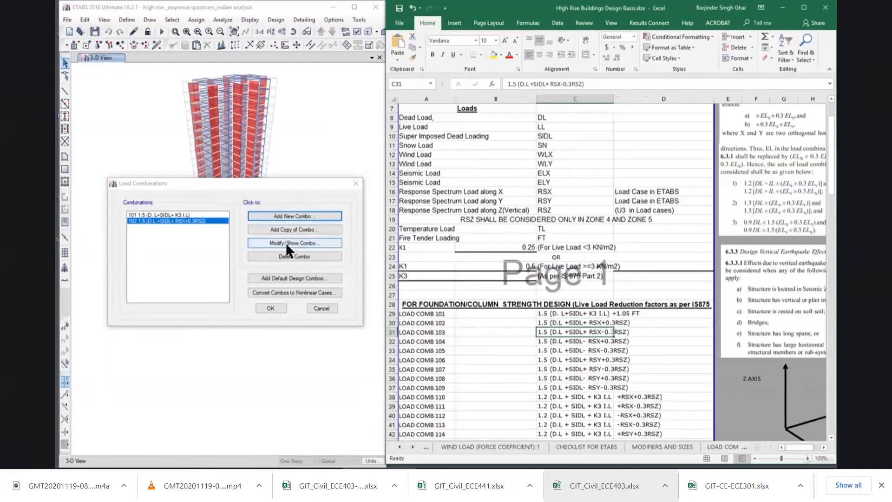
left_click(291, 230)
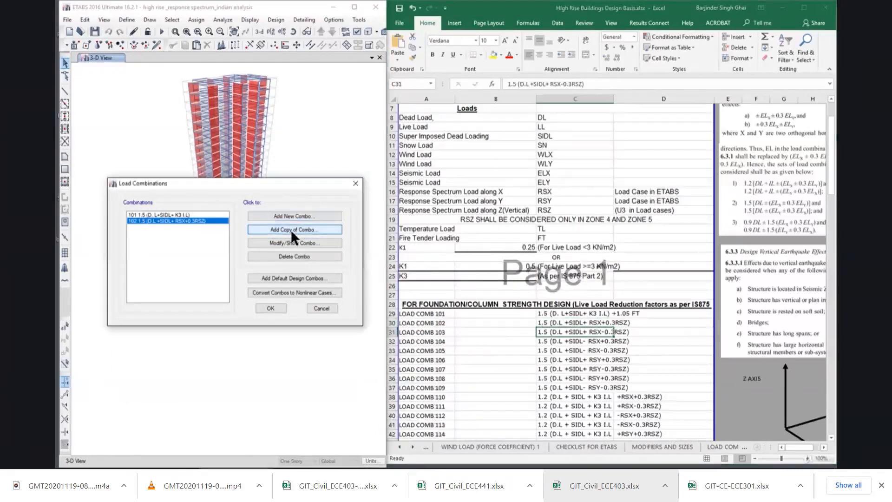
left_click_drag(384, 146, 254, 169)
left_click(257, 201)
key("BackSpace")
type("3 1.5 (D.L +SIDL+ RSX+0.3RSZ)-1")
Replace the rest of the copied name with the formula from cell C31, making it "103 1.5 (D.L +SIDL+ RSX-0.3RSZ)".
left_click(552, 331)
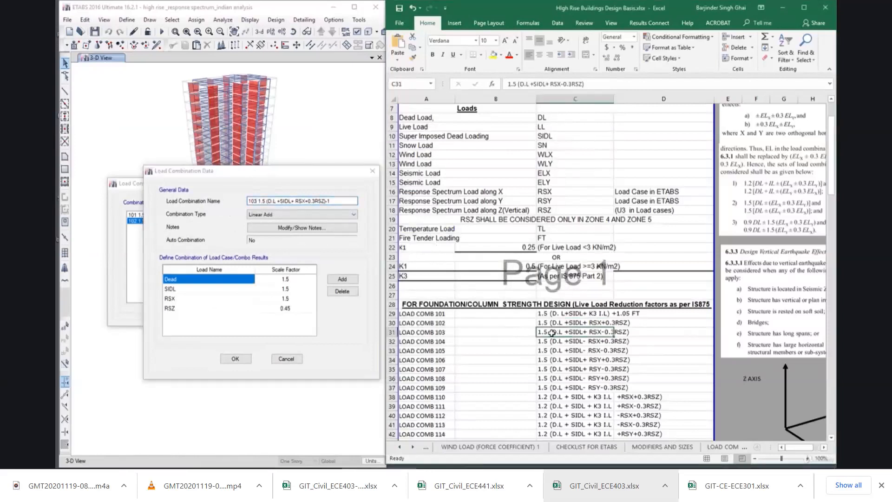
double_click(552, 332)
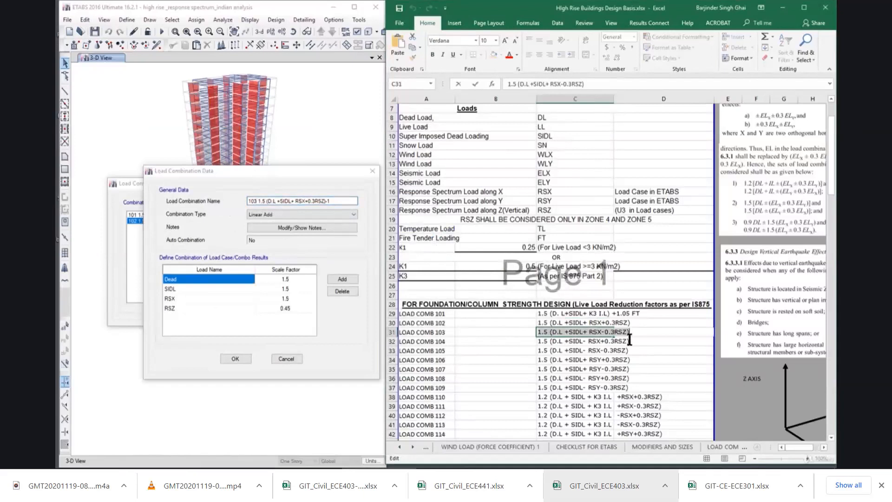
left_click_drag(335, 201, 260, 203)
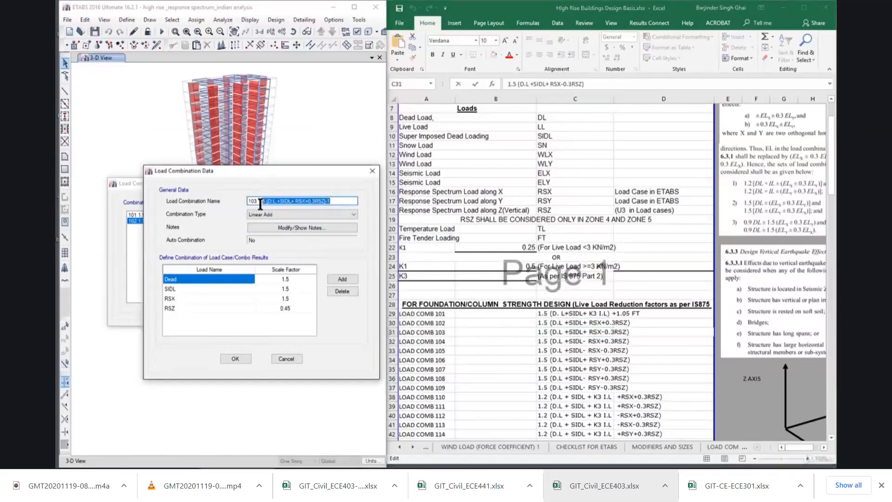
type("1.5 (D.L +SIDL+ RSX-0.3RSZ)")
key("Delete")
Make the RSZ scale factor of combination 103 negative and save the combination.
left_click(296, 308)
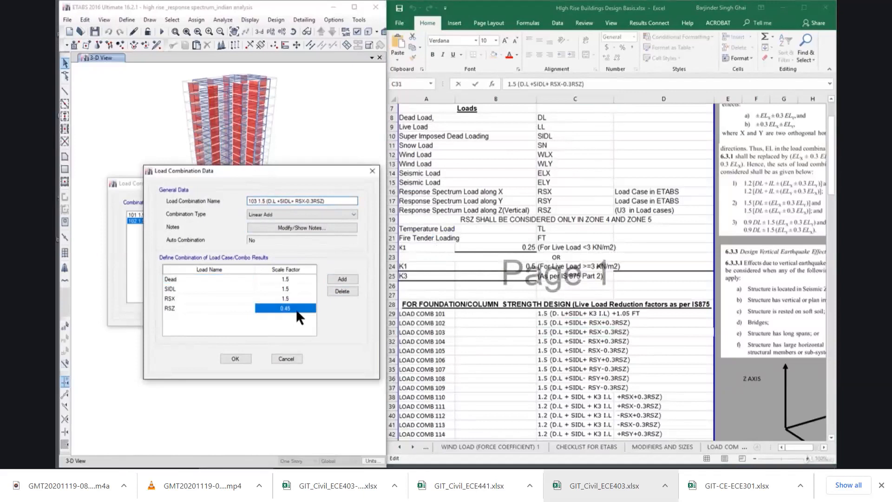
type("-0")
left_click(236, 358)
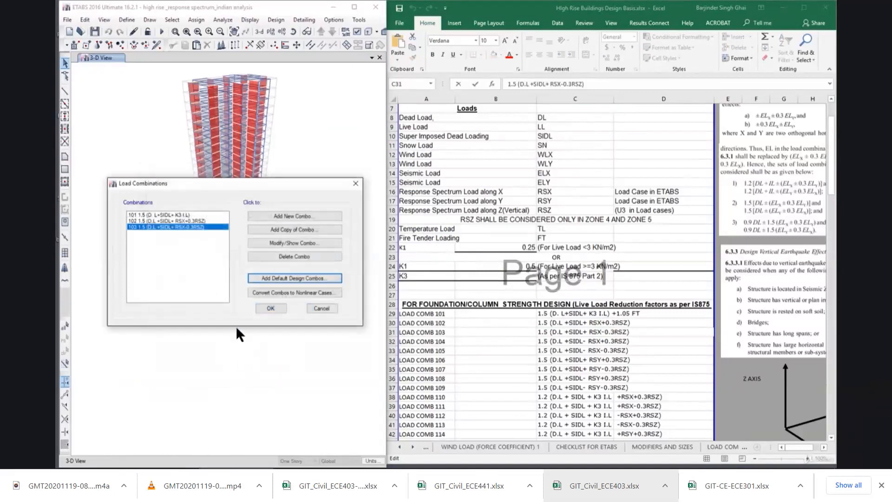
Locate LOAD COMB 104 in the Excel combination list and copy its formula from cell C32.
left_click(571, 332)
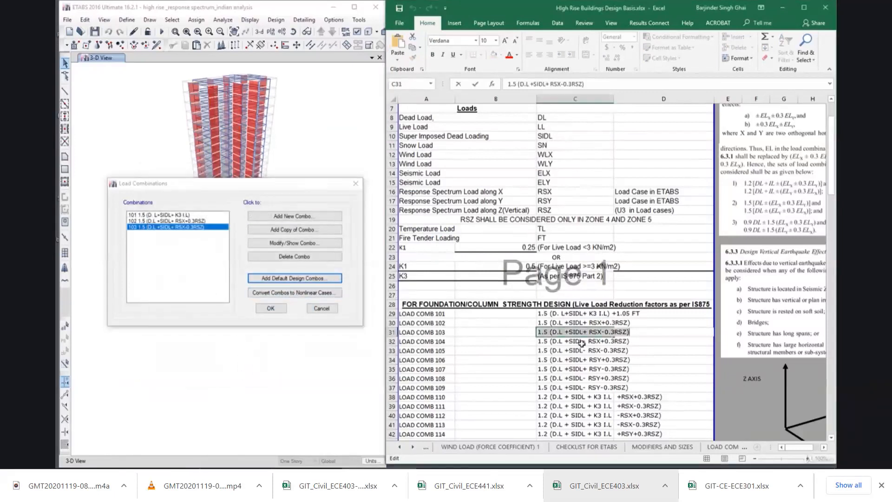
left_click(581, 342)
scroll(576, 341, "down", 3)
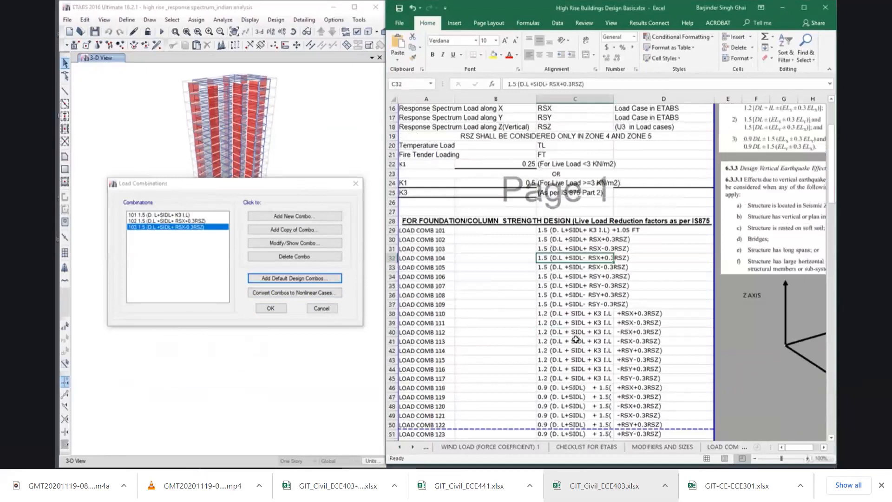
scroll(577, 340, "down", 1)
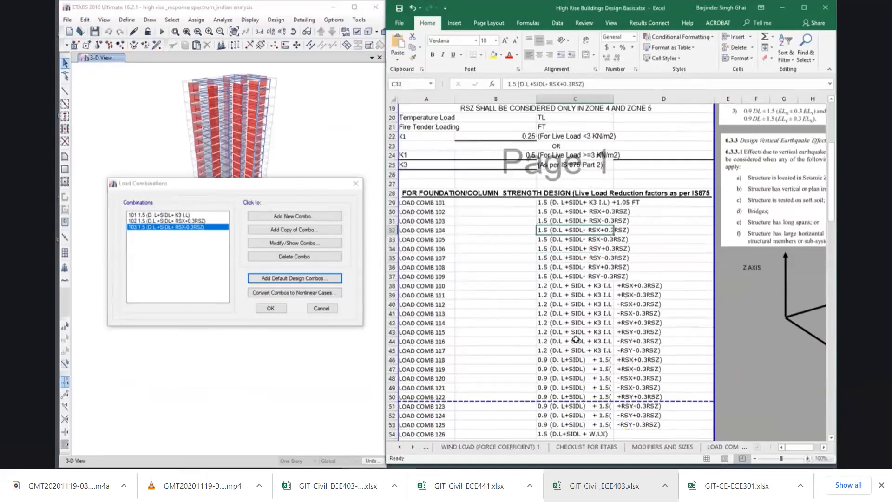
double_click(544, 230)
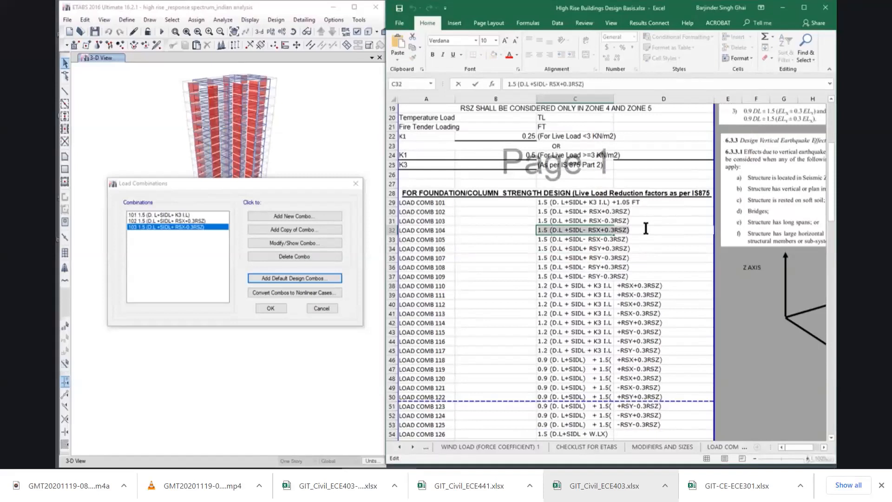
left_click(305, 214)
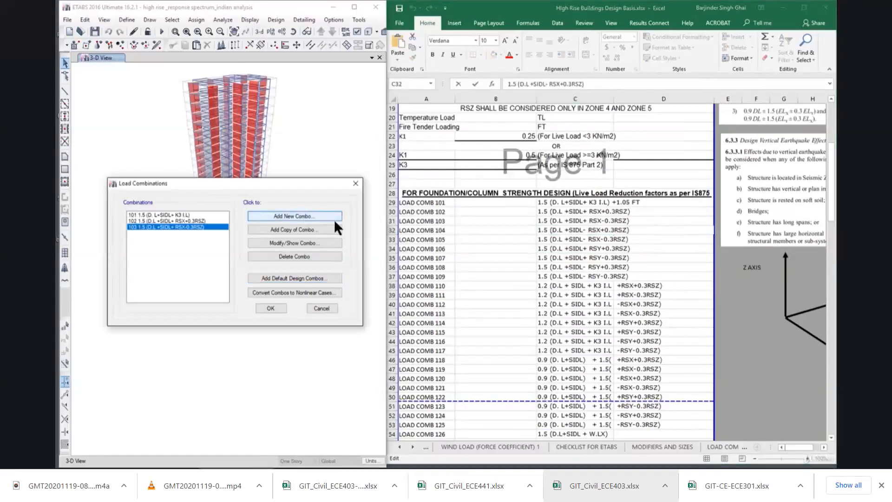
left_click(335, 218)
type("1")
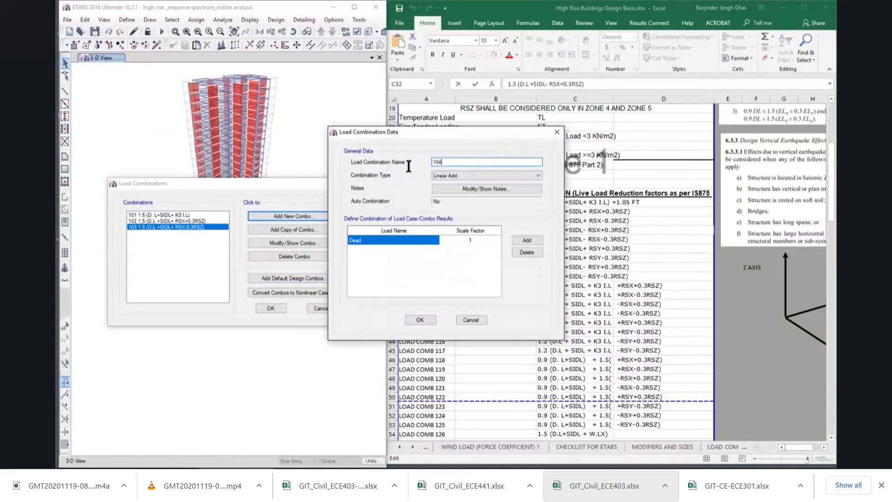
type("04")
type("1.5 (D.L +SIDL- RSX+0.3RSZ)")
left_click(521, 240)
left_click(522, 240)
left_click(521, 239)
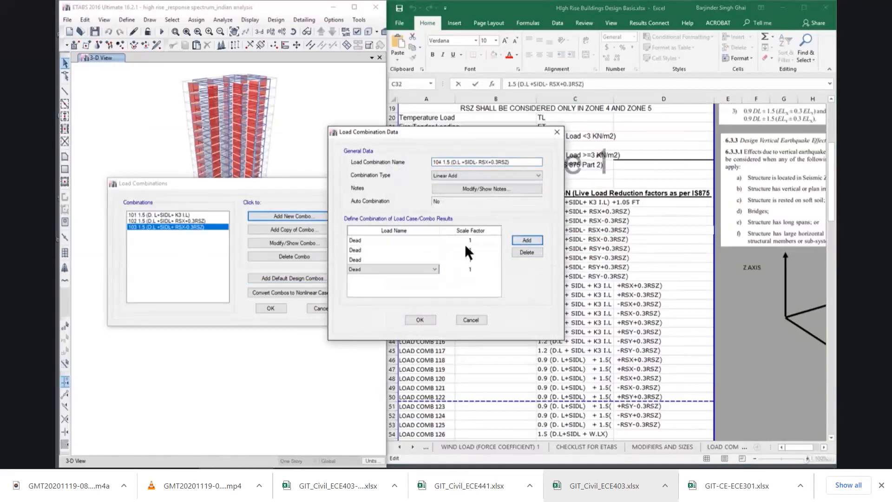
left_click(471, 320)
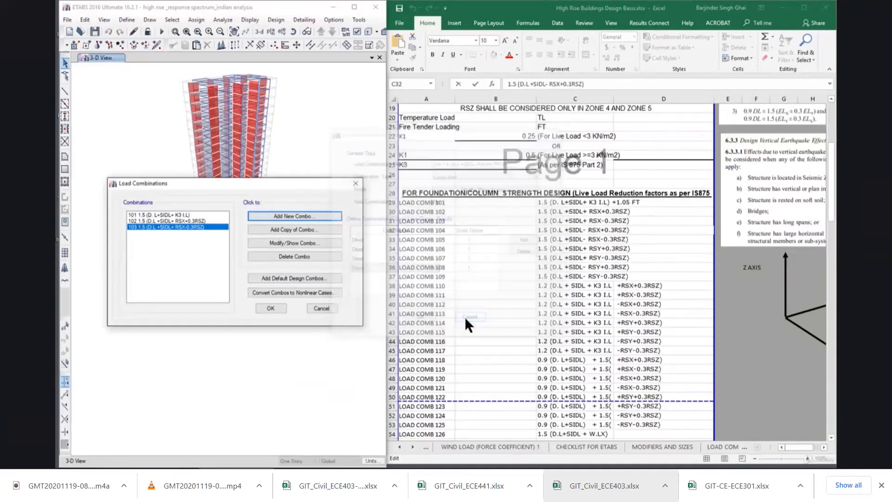
Add a copy of combination 103 and name it "104 1.5 (D.L +SIDL- RSX+0.3RSZ)" using the formula from cell C32.
left_click(291, 230)
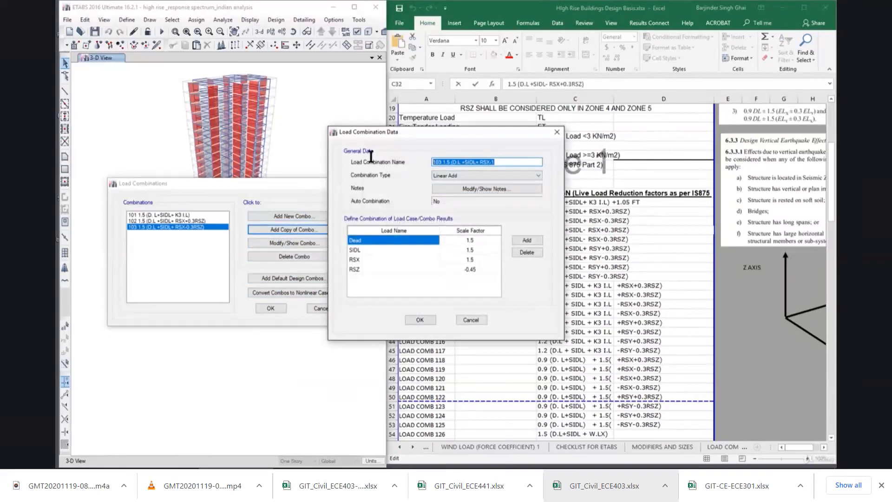
type("104")
left_click(607, 249)
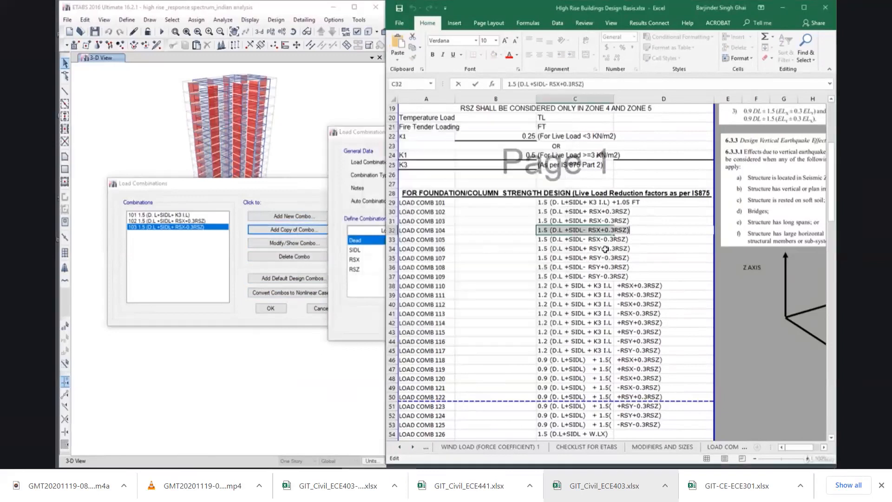
left_click_drag(538, 231, 677, 236)
key("ctrl+c")
left_click_drag(354, 134, 177, 255)
key("ctrl+v")
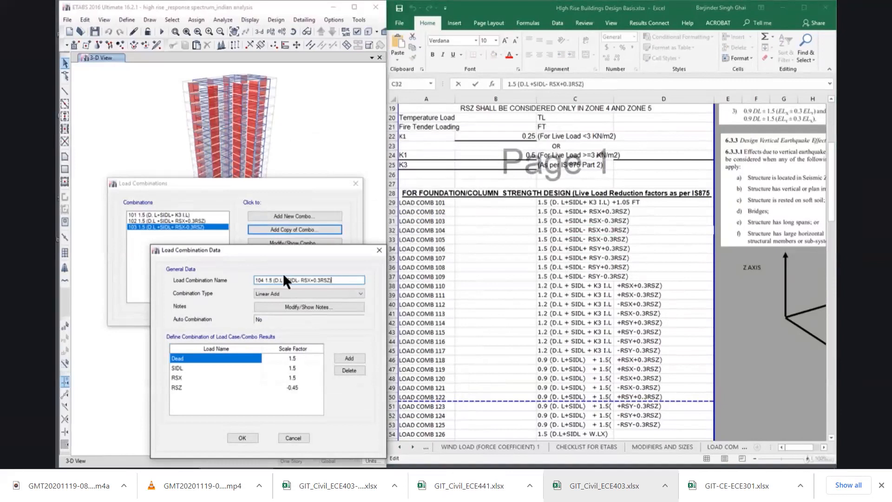
Set the scale factors of combination 104 to -1.5 for RSX and 0.45 for RSZ, and save it.
left_click(285, 378)
left_click(292, 378)
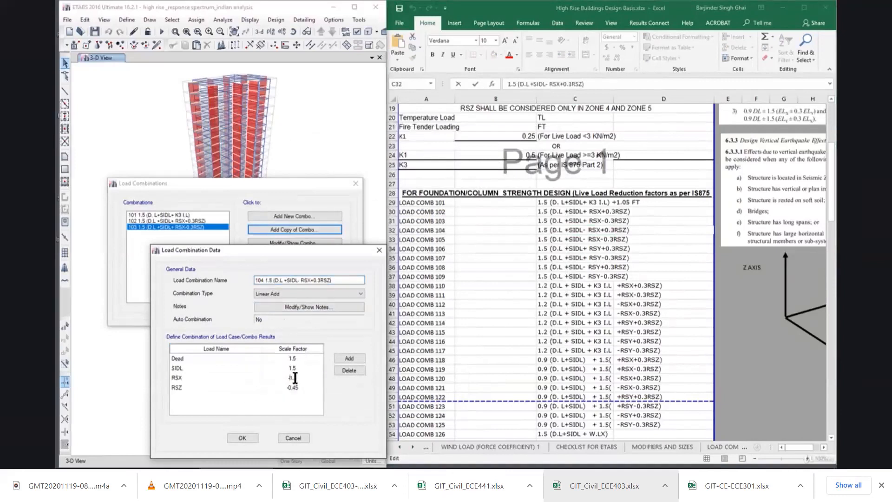
left_click(288, 386)
left_click(292, 387)
key("BackSpace")
left_click(250, 437)
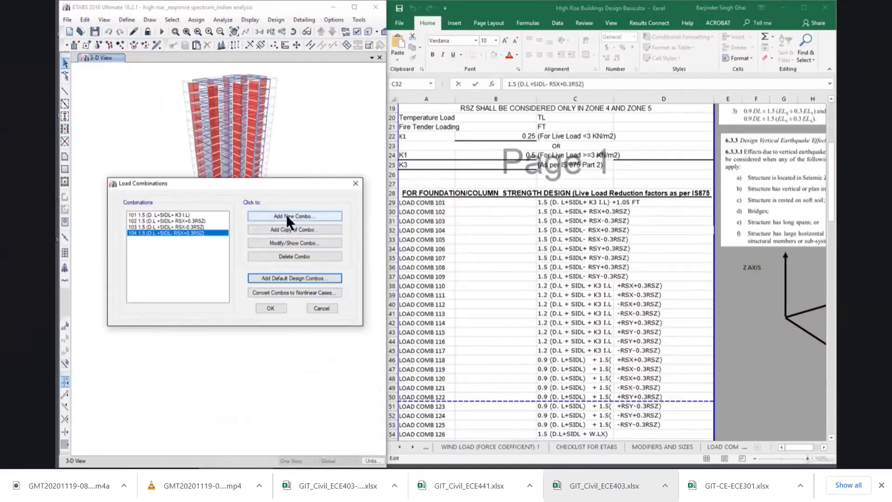
Add a copy of combination 104 and replace its name with the number 105.
left_click(294, 228)
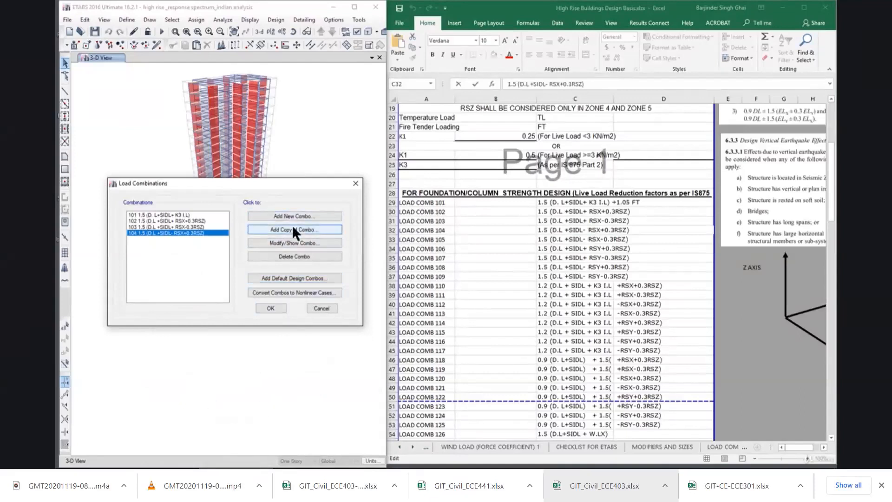
left_click_drag(313, 168, 309, 169)
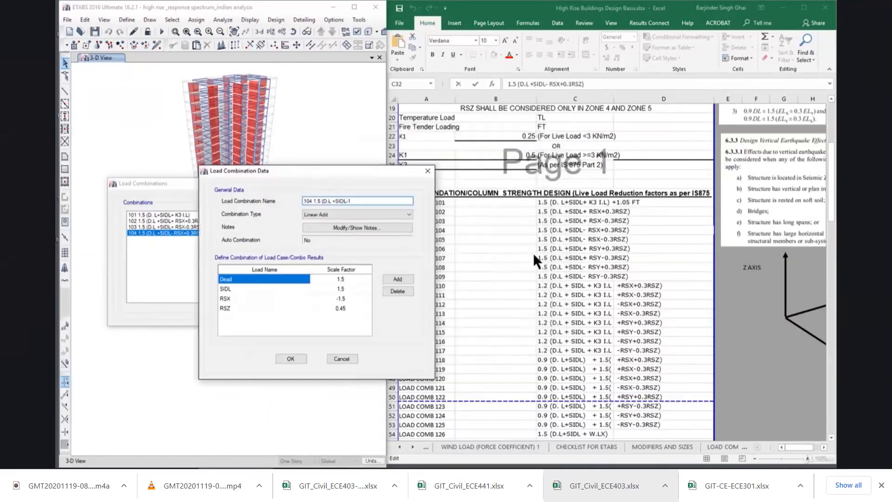
left_click_drag(374, 172, 305, 182)
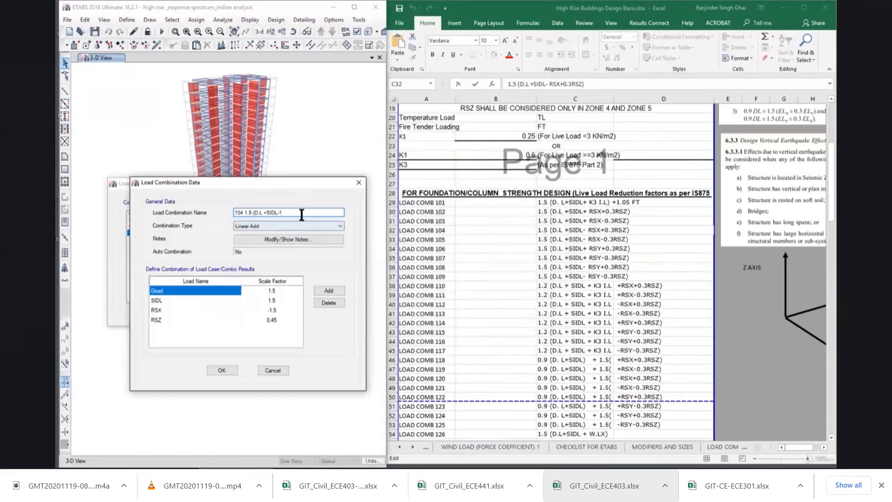
left_click_drag(301, 213, 199, 214)
type("105")
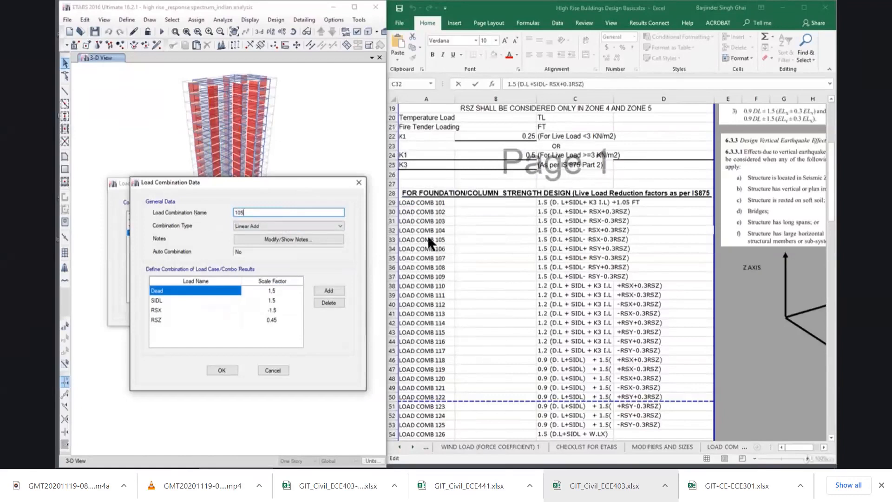
Append the formula from cell C33 to the name, making it "105 1.5 (D.L +SIDL- RSX-0.3RSZ)".
left_click(542, 239)
double_click(542, 239)
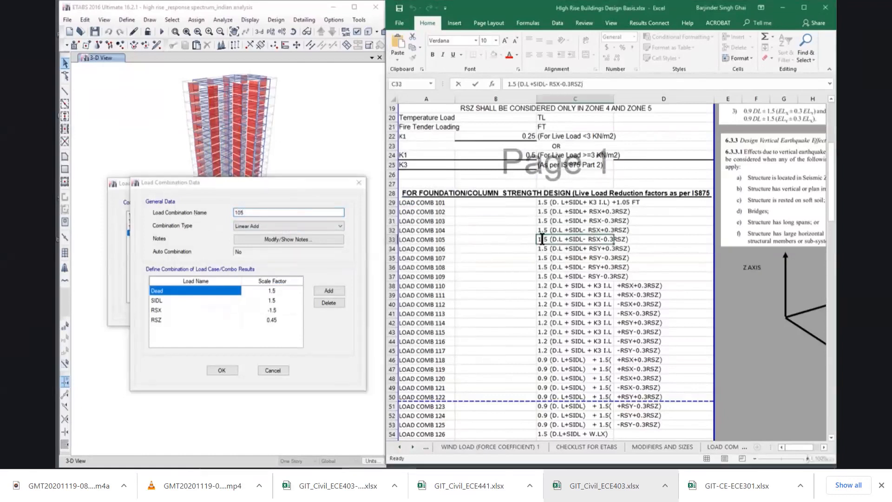
left_click_drag(539, 241, 647, 243)
key("ctrl+c")
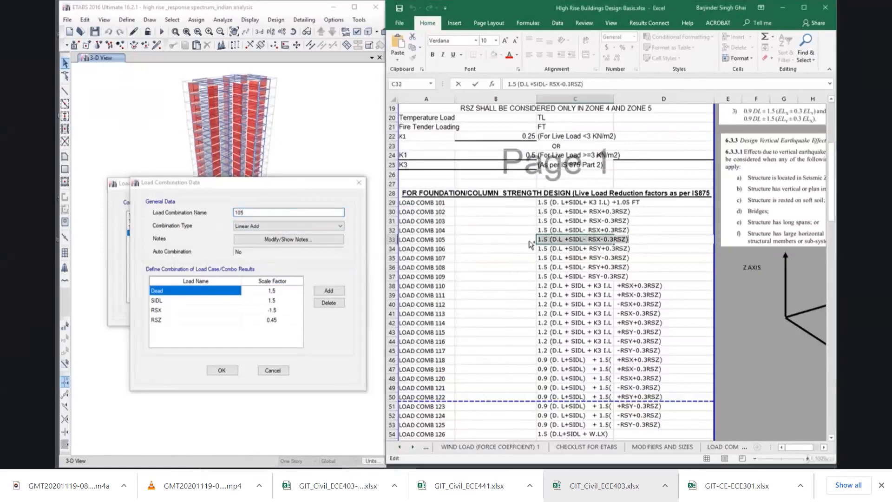
left_click(265, 212)
key("ctrl+v")
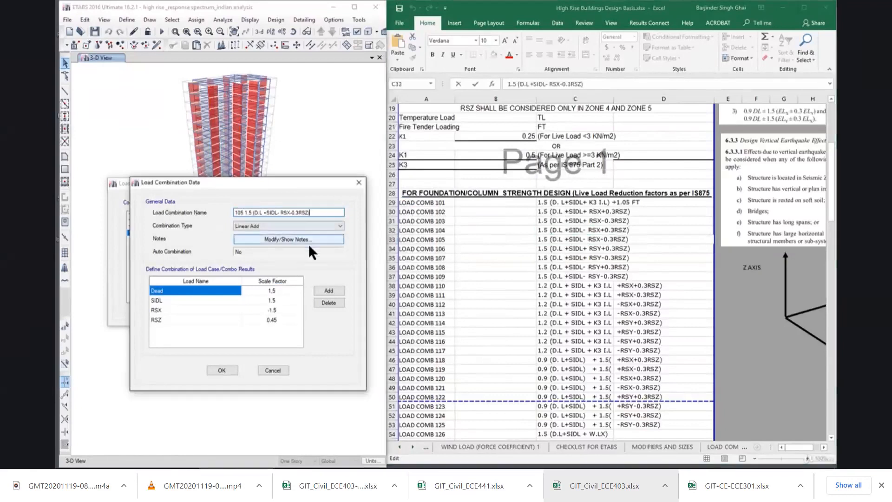
Set the RSZ scale factor of combination 105 to -0.45 and save the combination.
left_click(267, 320)
left_click(265, 320)
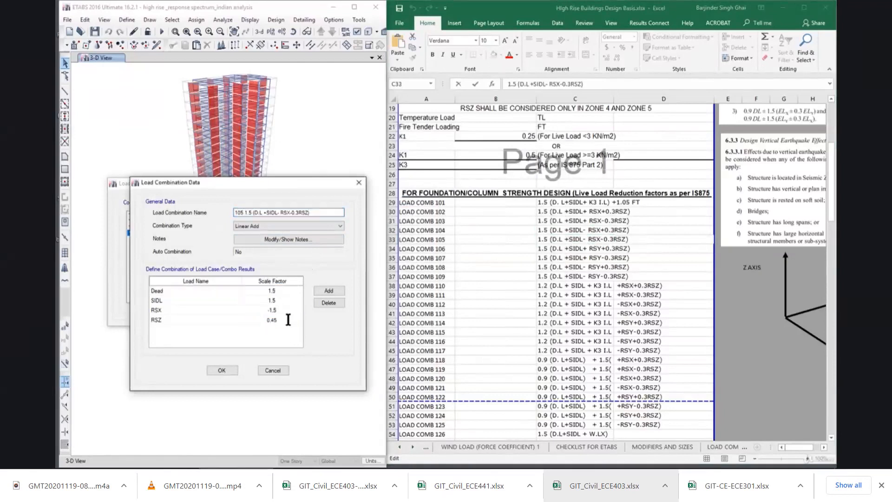
left_click(223, 371)
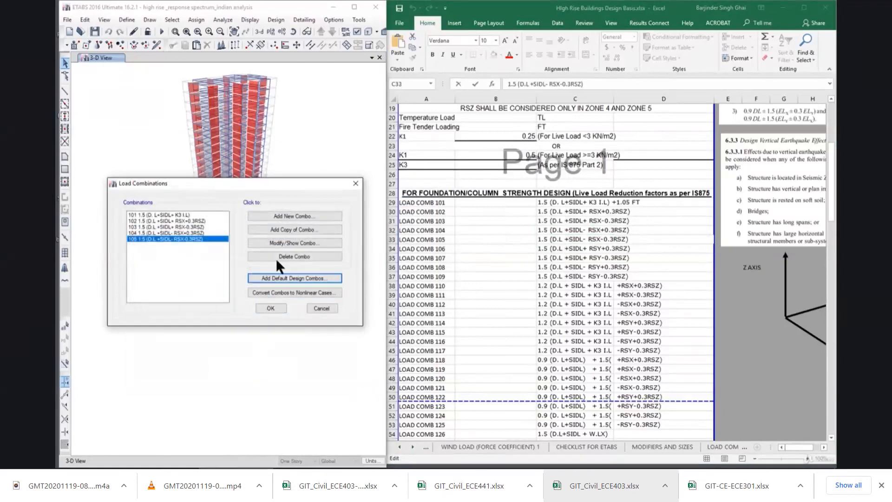
Add a copy of combination 105, renumber it 106 and go to the LOAD COMB 106 formula in the Excel list.
left_click(288, 230)
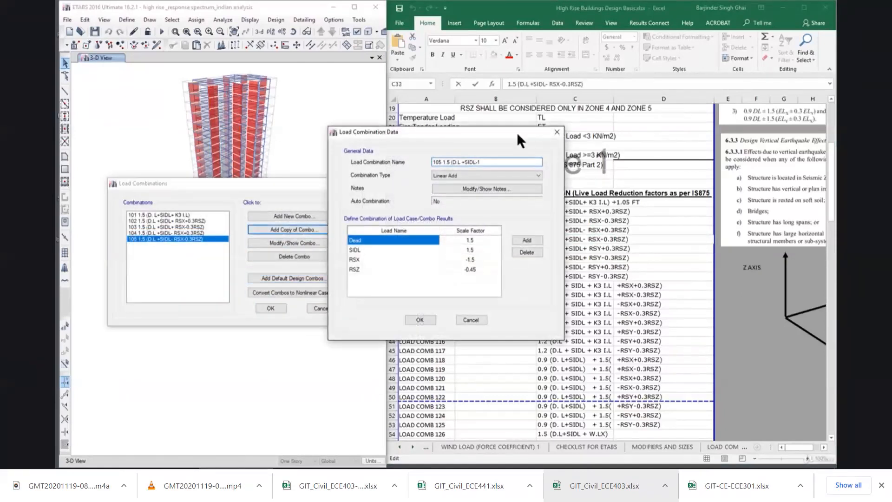
left_click_drag(517, 135, 330, 178)
left_click_drag(296, 206, 208, 209)
type("106")
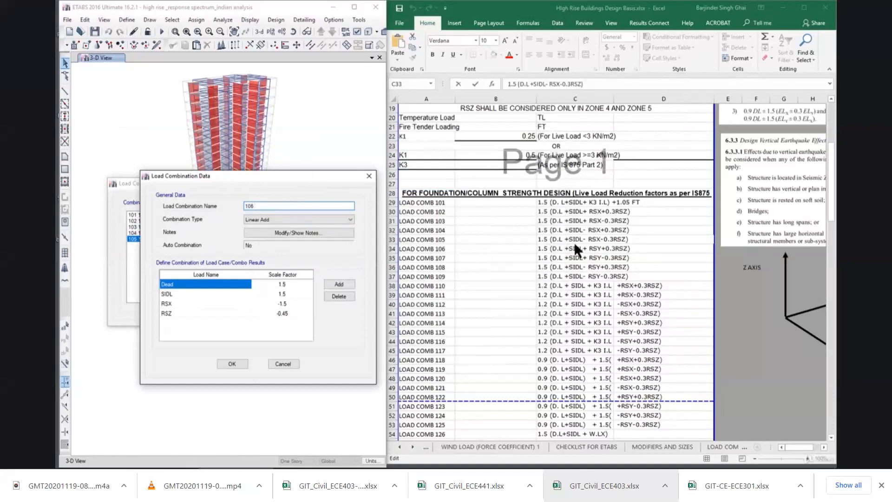
left_click(575, 249)
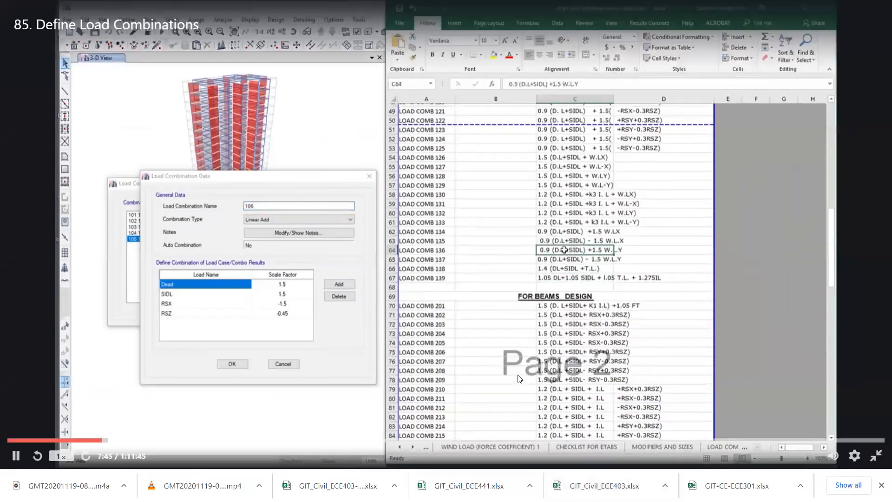
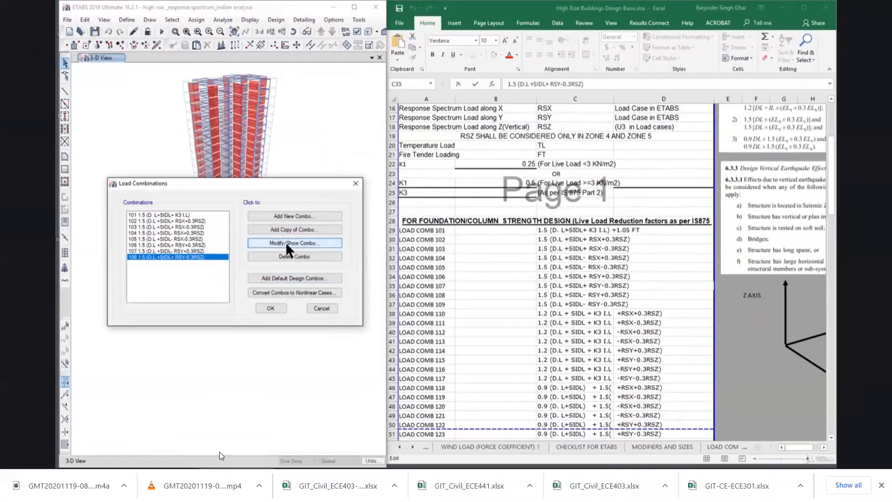
Check the definitions of load combinations 107 and 108 in the combinations list.
left_click(295, 254)
left_click(470, 320)
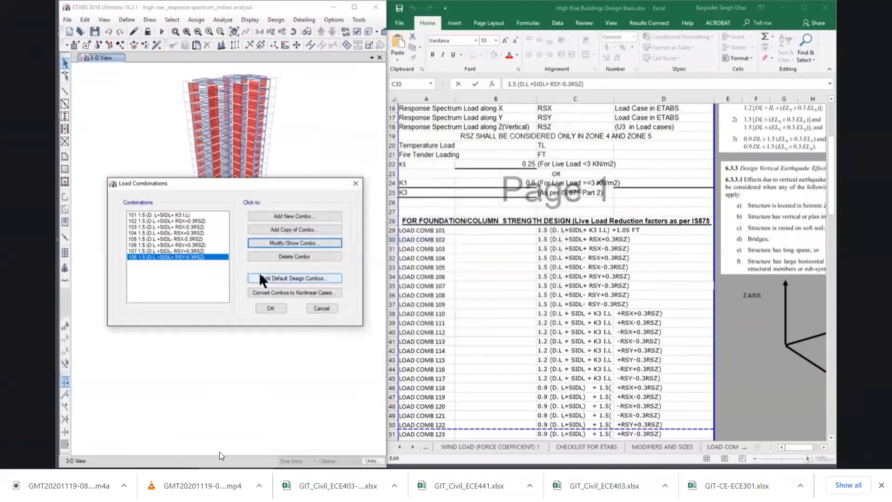
left_click(172, 251)
left_click(176, 257)
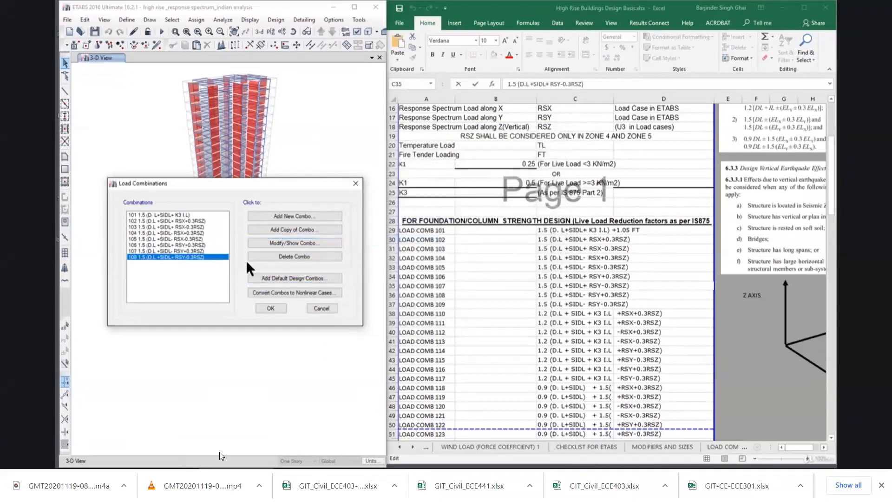
left_click(462, 288)
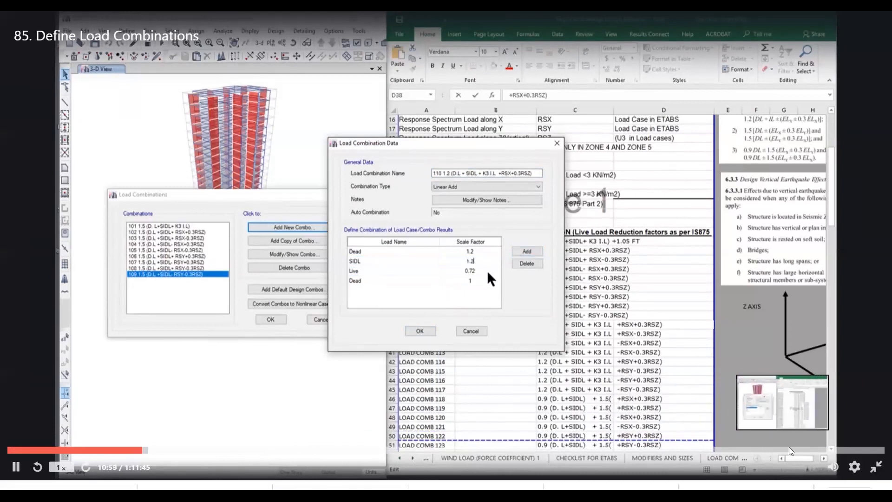
left_click(872, 449)
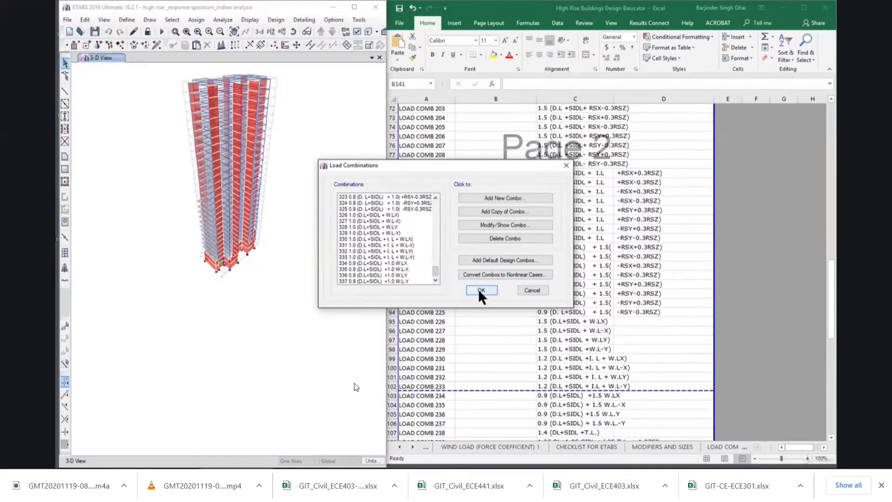
mouse_move(367, 379)
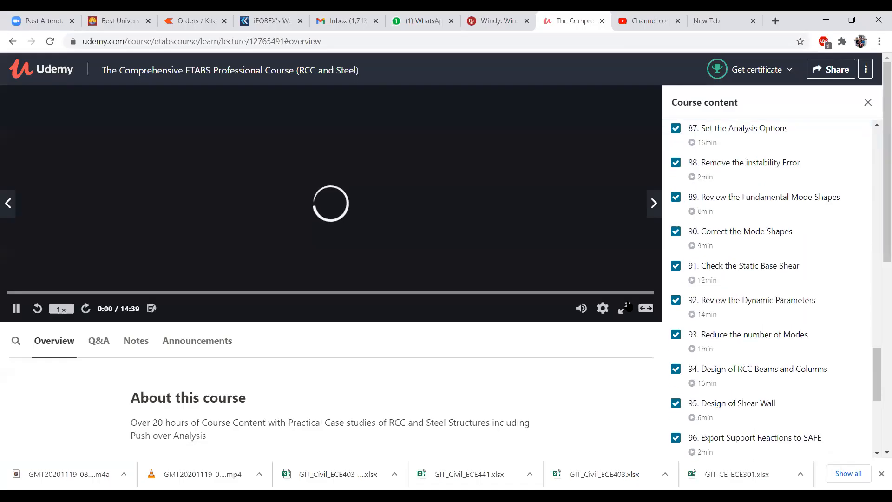
left_click(628, 307)
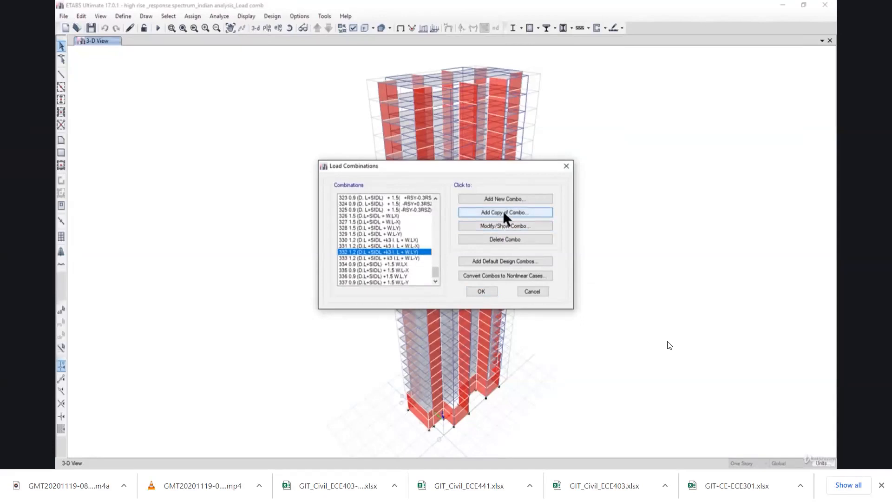
Close the load combinations without saving and view the files in the High RIse Building Analysis folder as large icons.
left_click(529, 292)
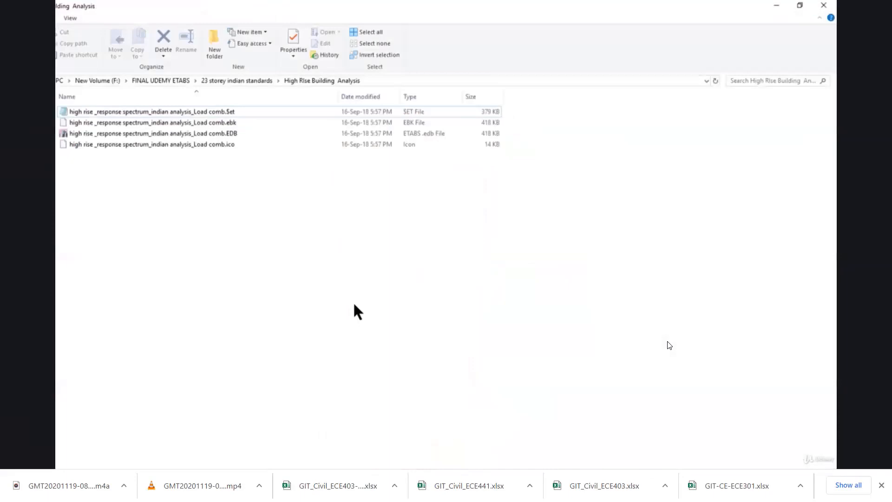
scroll(127, 32, "down", 2)
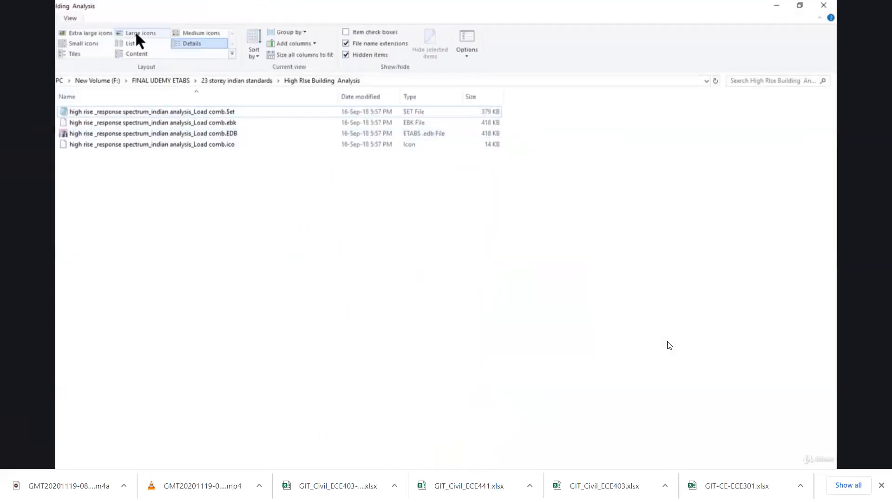
left_click(136, 34)
left_click_drag(277, 229, 80, 126)
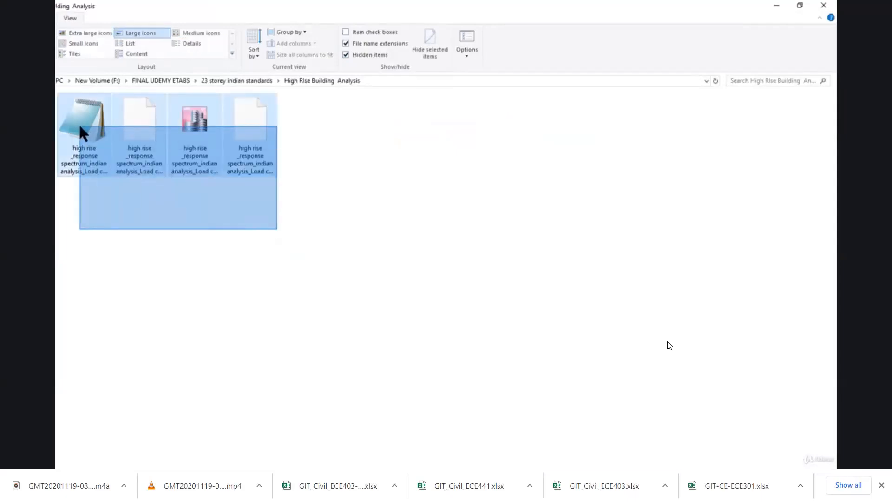
left_click_drag(80, 127, 80, 127)
left_click(209, 244)
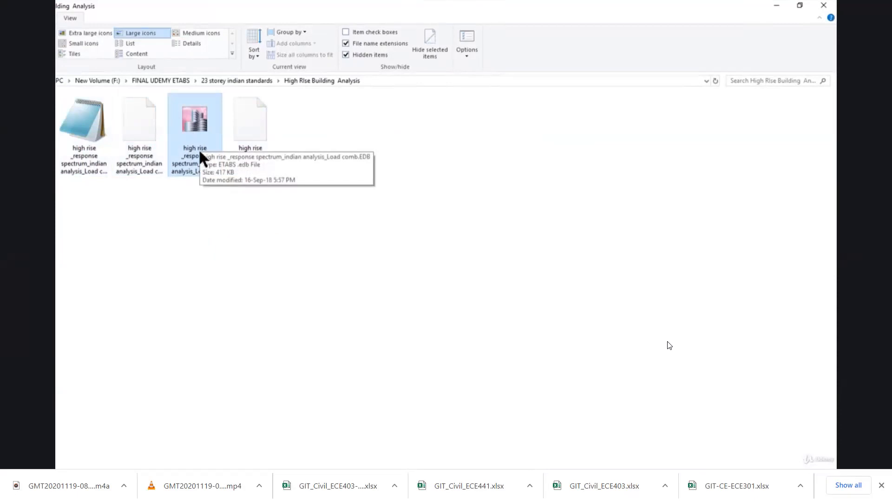
Show the folder's files as a list and inspect the .ebk backup file, leaving its name unedited.
left_click(130, 44)
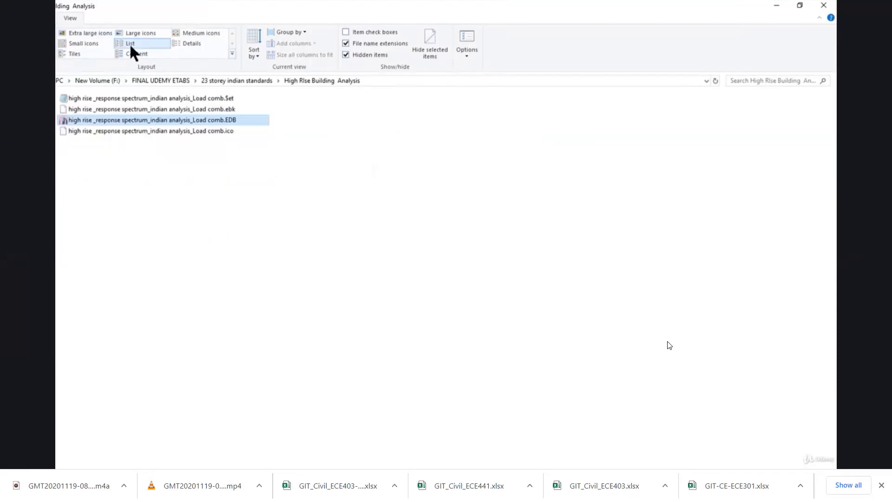
left_click(231, 109)
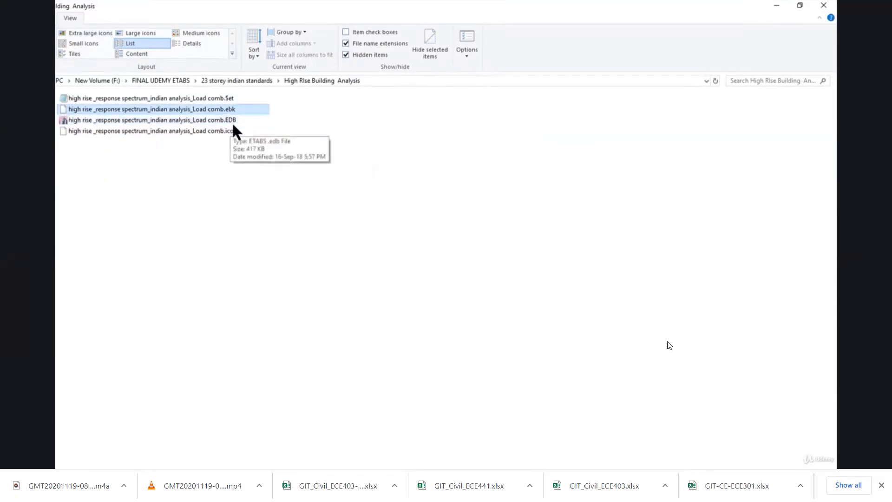
left_click(234, 110)
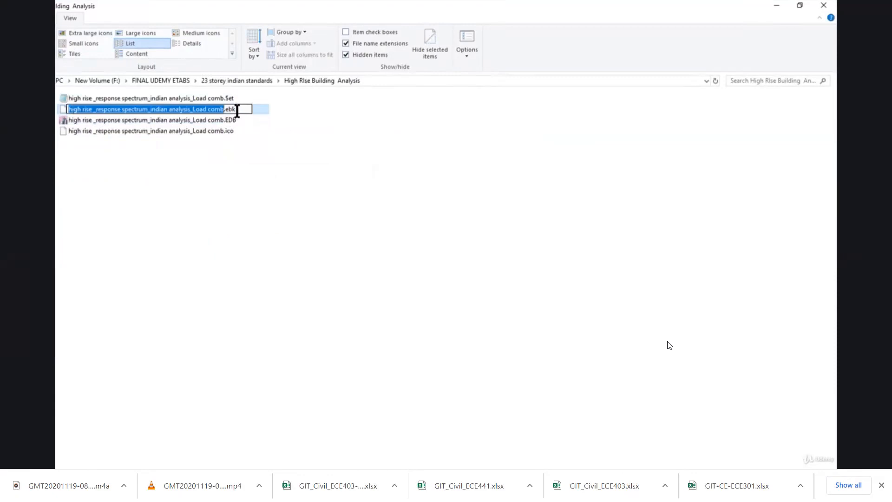
left_click(244, 202)
left_click(244, 203)
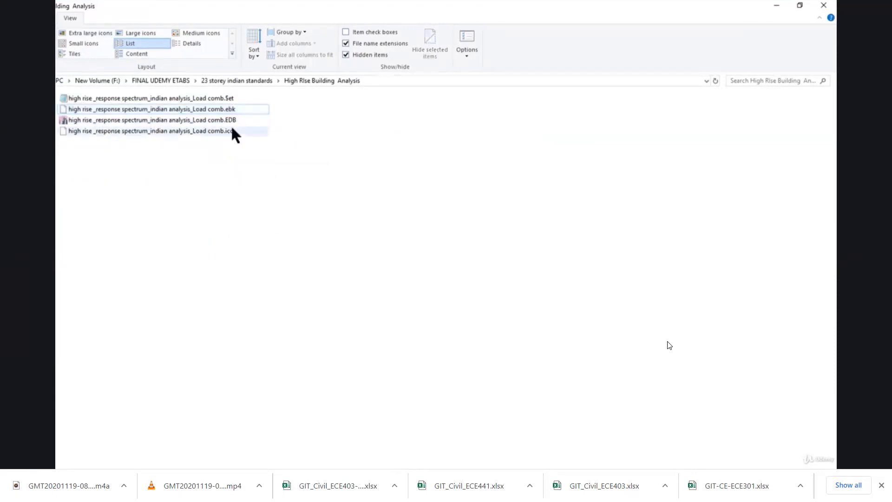
Open the text file "high rise _response spectrum_indian analysis_Load comb.$et" with Notepad.
left_click(218, 98)
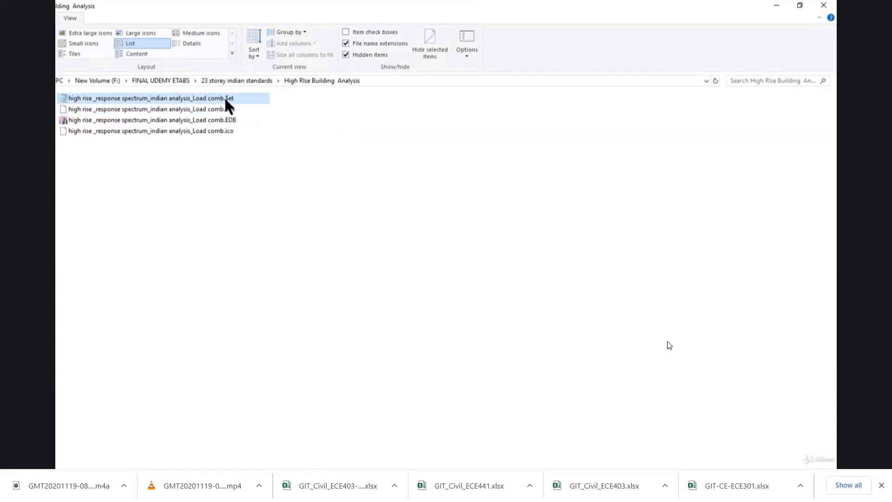
right_click(184, 99)
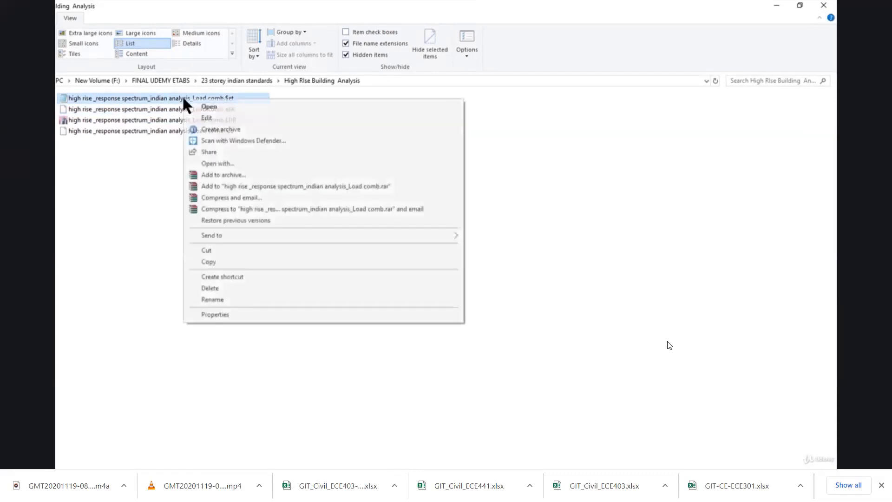
left_click(347, 163)
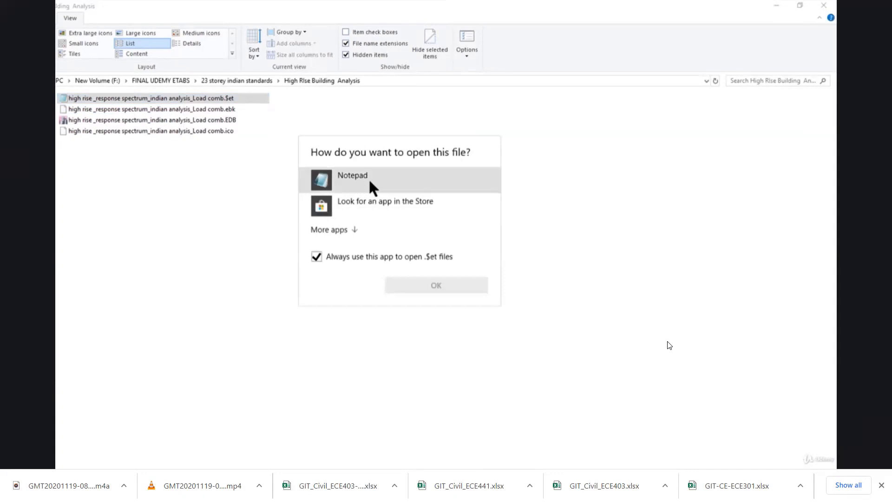
left_click(369, 177)
left_click(436, 286)
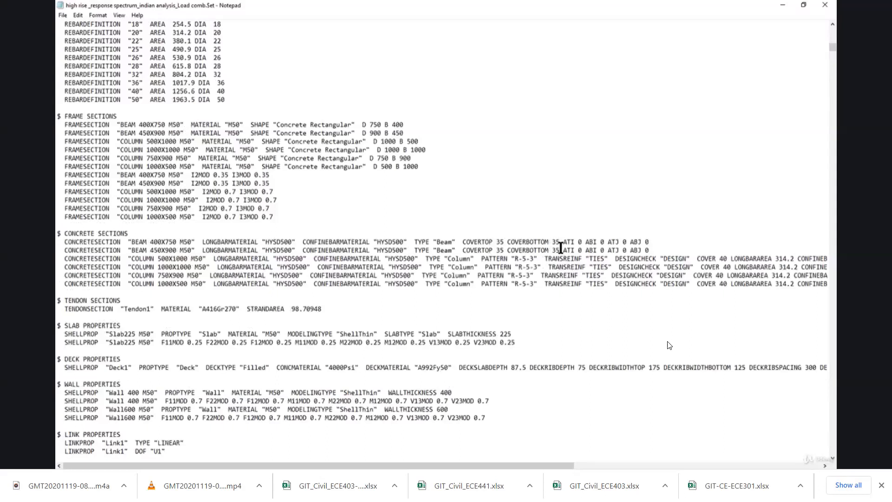
Examine the concrete section definitions through to the ends of their lines, including the columns' cover and confinement bar data.
scroll(489, 242, "down", 1)
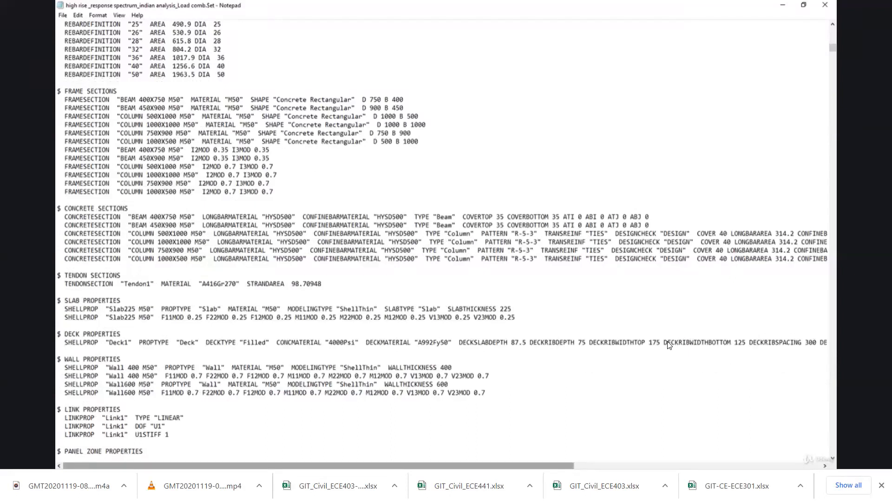
scroll(670, 345, "right", 15)
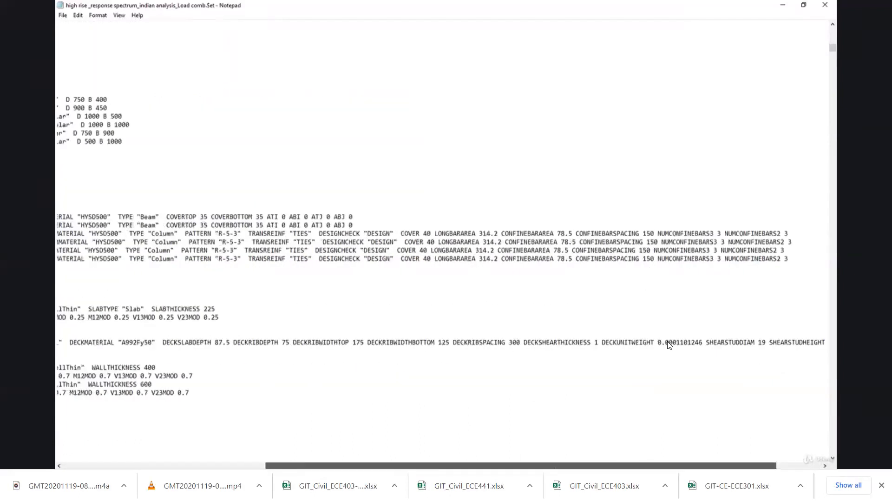
mouse_move(554, 466)
left_mouse_down()
mouse_move(388, 466)
mouse_move(562, 466)
left_mouse_up()
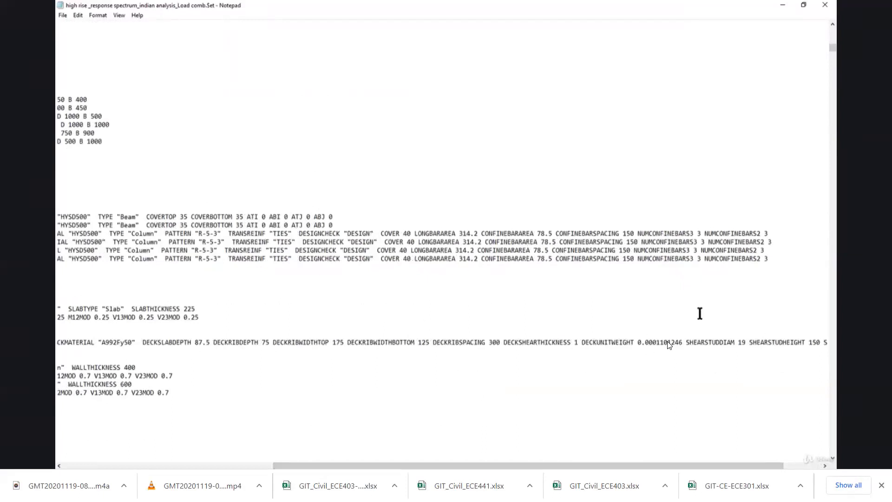
mouse_move(691, 466)
left_mouse_down()
mouse_move(617, 466)
mouse_move(698, 466)
left_mouse_up()
left_click_drag(766, 261, 486, 234)
left_click(486, 233)
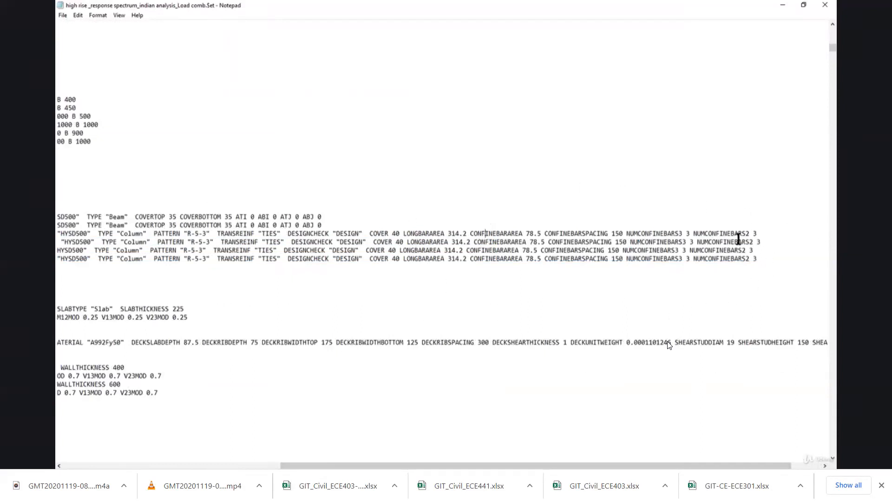
left_click_drag(679, 466, 460, 463)
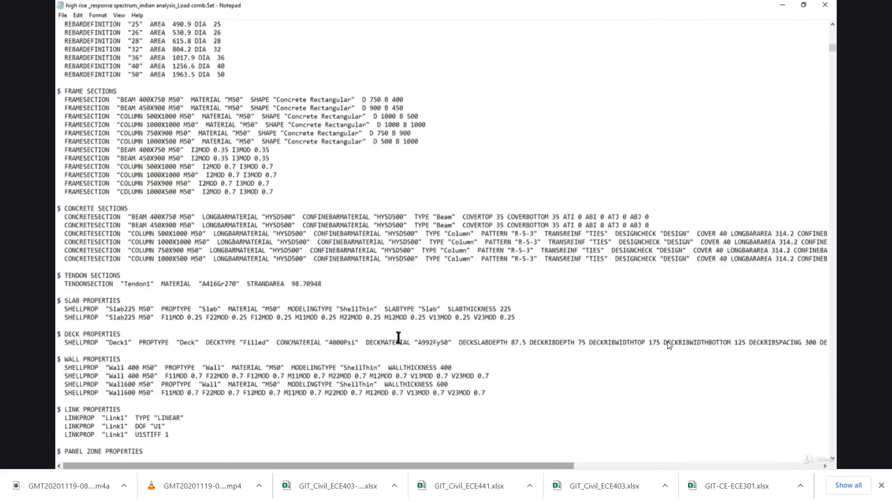
Examine the wall, link and pier definitions and the point coordinates, highlighting the coordinates of points 1, 29 and 30.
scroll(410, 318, "down", 4)
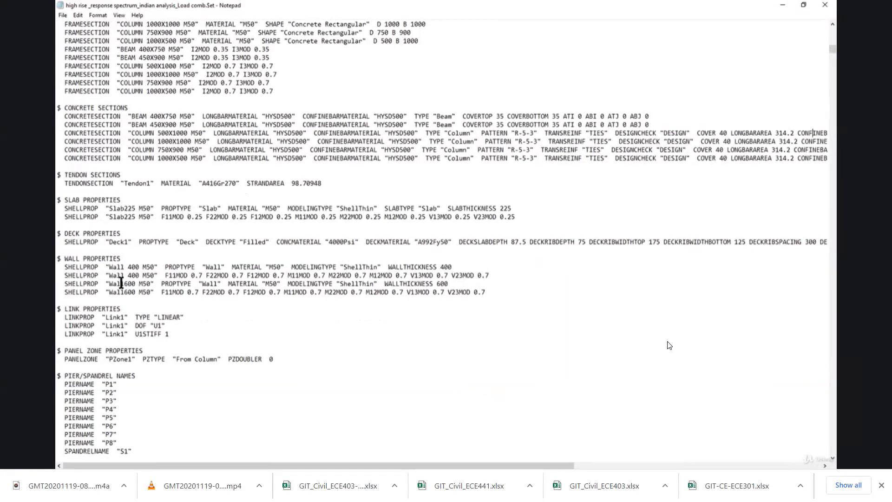
scroll(121, 282, "down", 4)
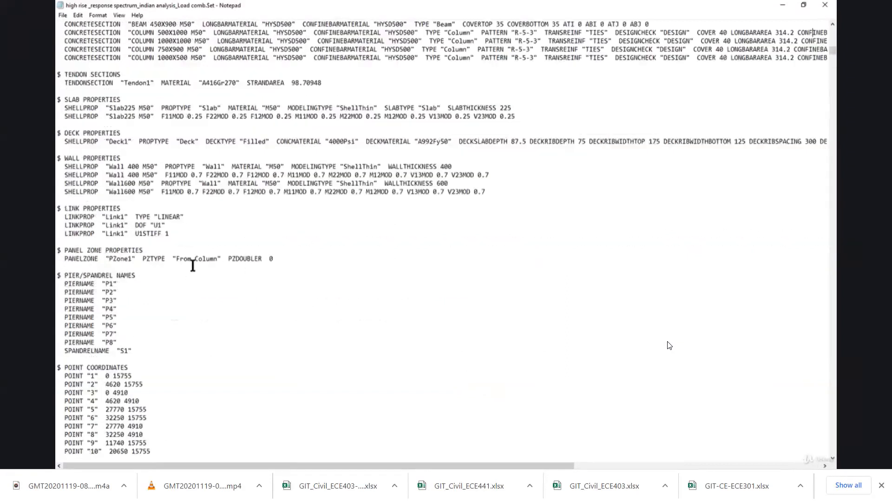
scroll(259, 262, "down", 5)
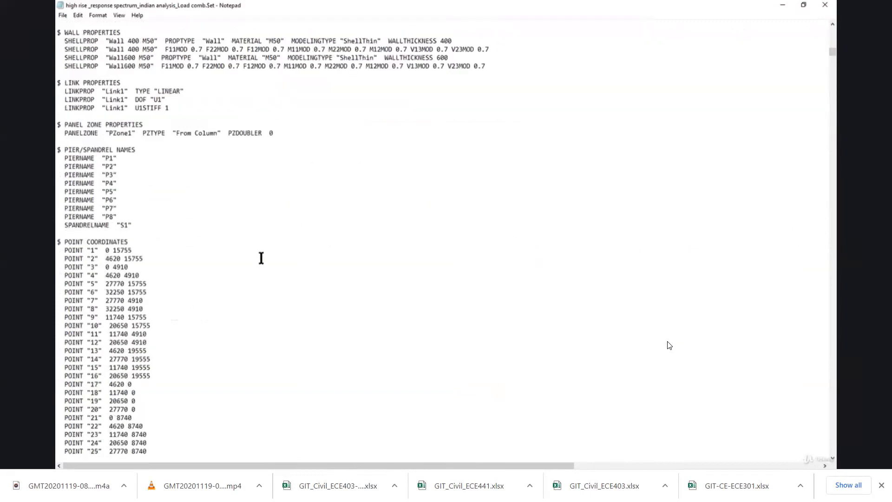
scroll(261, 258, "down", 3)
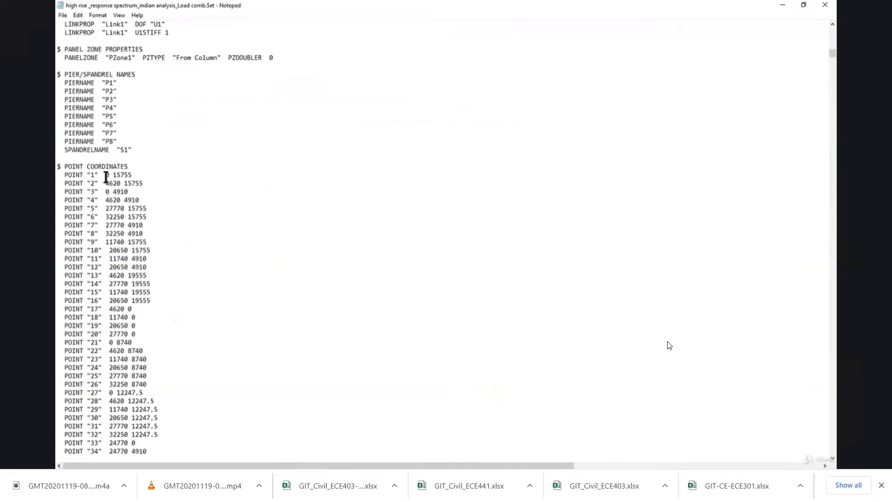
left_click_drag(103, 175, 135, 176)
scroll(158, 226, "down", 5)
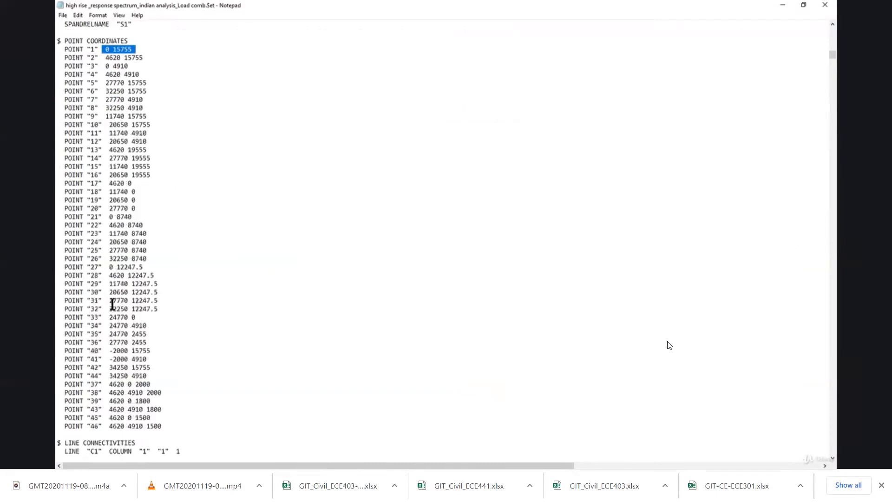
left_click_drag(109, 284, 182, 290)
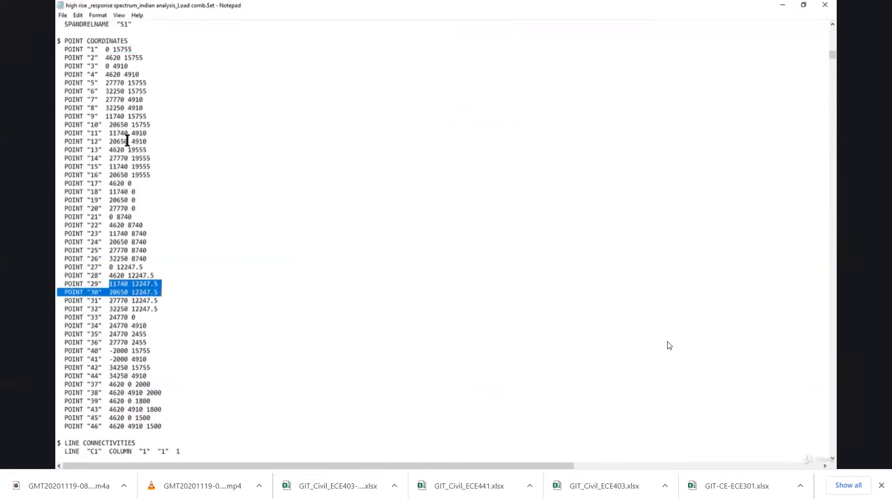
Examine the line connectivities of the columns and beams that follow the point coordinates.
scroll(287, 197, "down", 2)
scroll(286, 197, "down", 2)
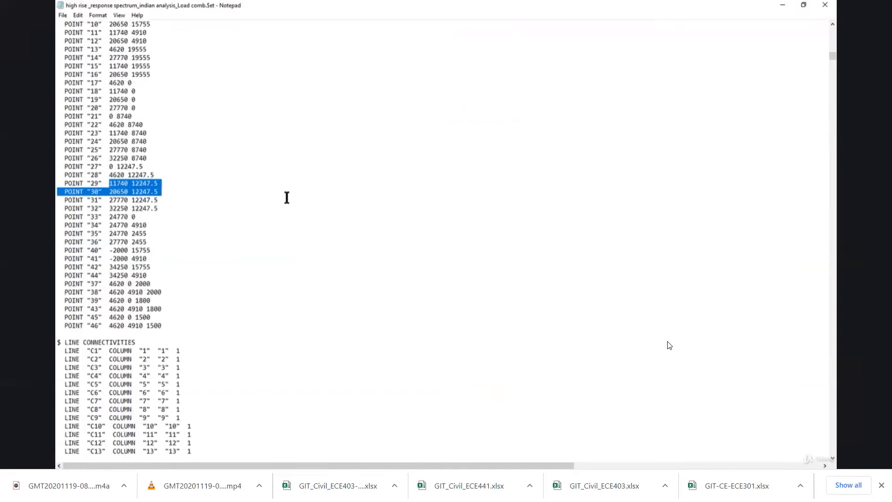
scroll(287, 198, "down", 5)
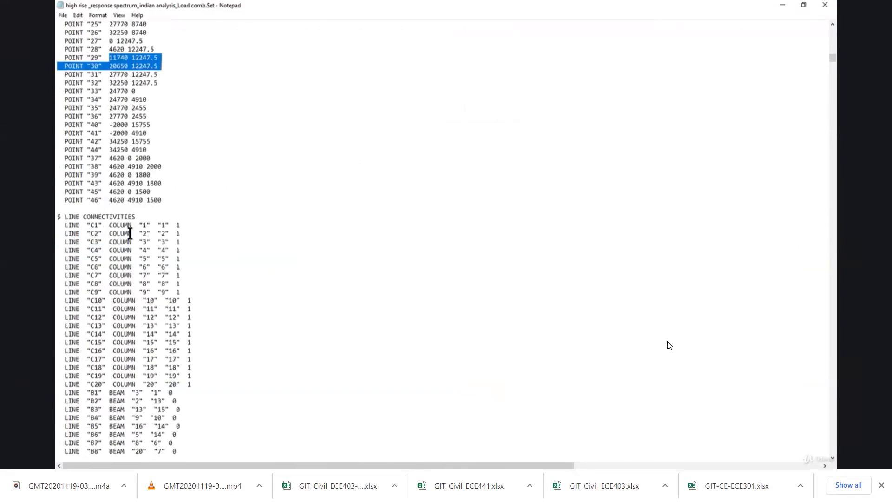
scroll(227, 275, "down", 4)
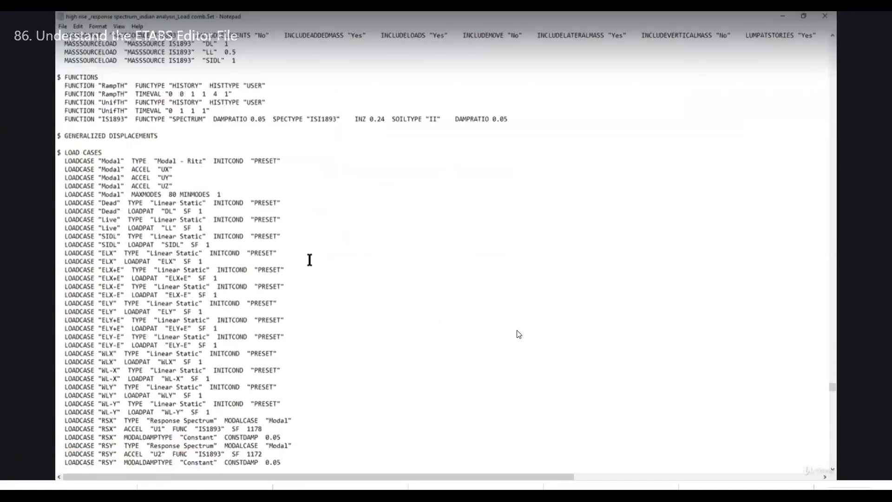
Examine the load case definitions and the first load combination entries, 101 to 104, with their scale factors.
scroll(235, 272, "down", 1)
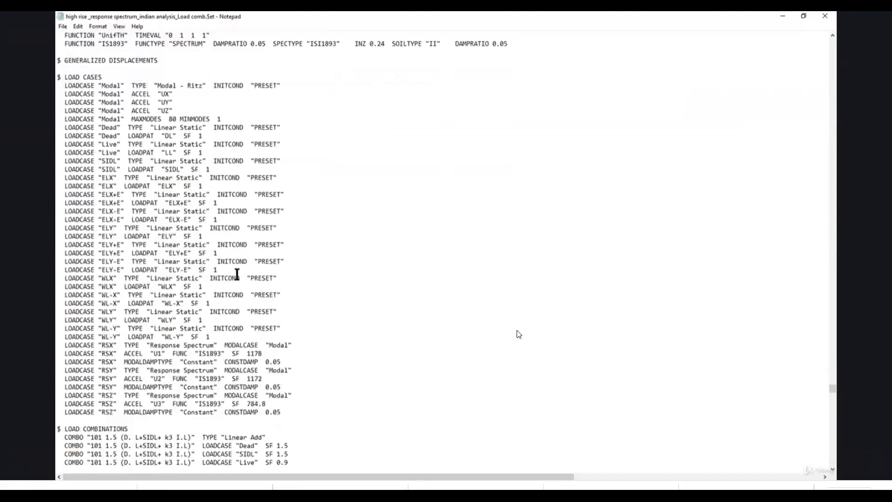
scroll(236, 274, "down", 3)
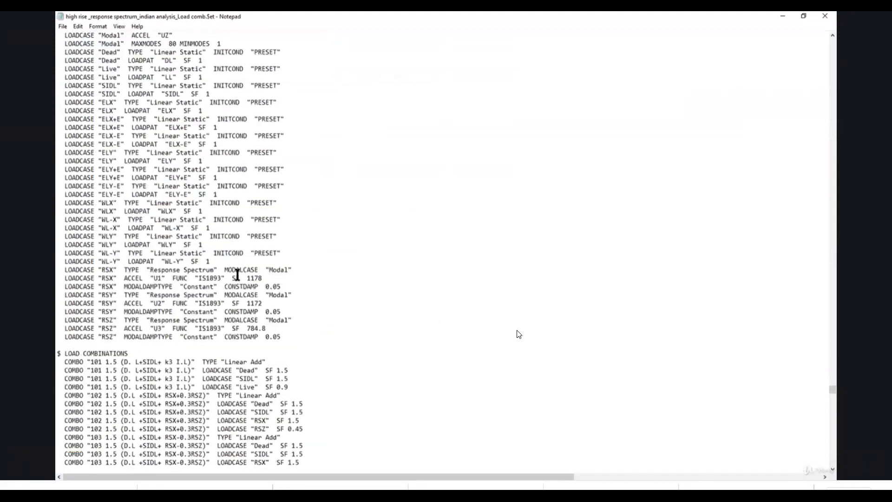
scroll(237, 275, "down", 5)
scroll(183, 330, "up", 4)
scroll(198, 327, "down", 1)
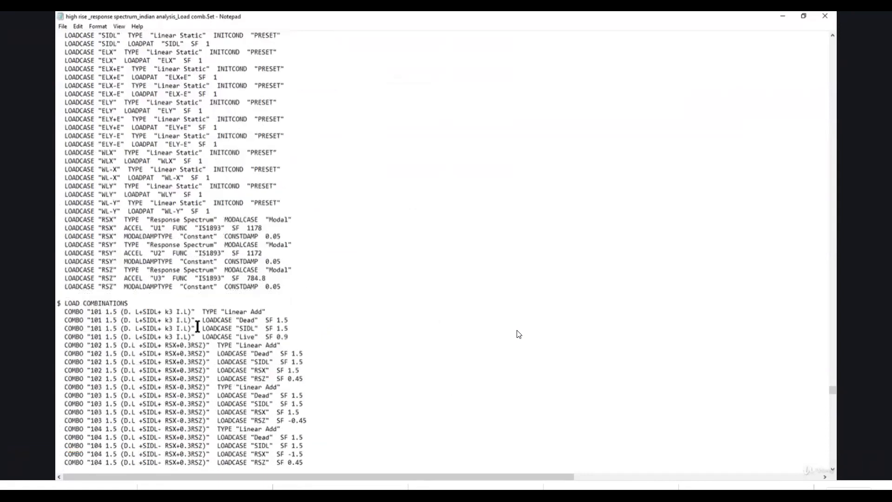
Examine the remaining load combination entries in the text file from 105 onward, including their load cases and scale factors.
scroll(198, 328, "down", 4)
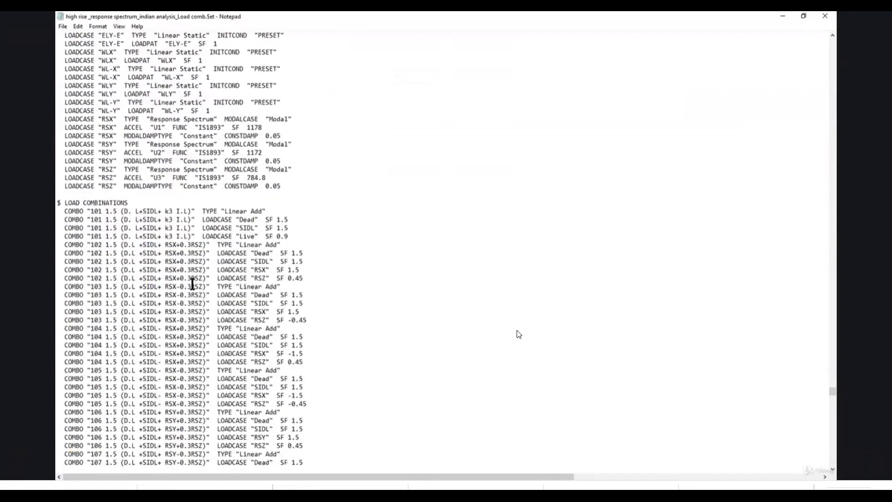
scroll(192, 283, "down", 4)
left_click_drag(59, 278, 346, 372)
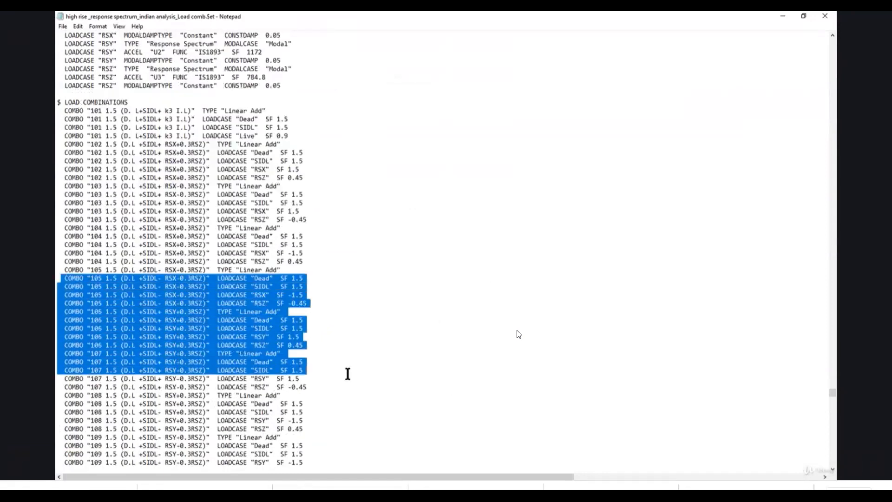
scroll(352, 315, "down", 2)
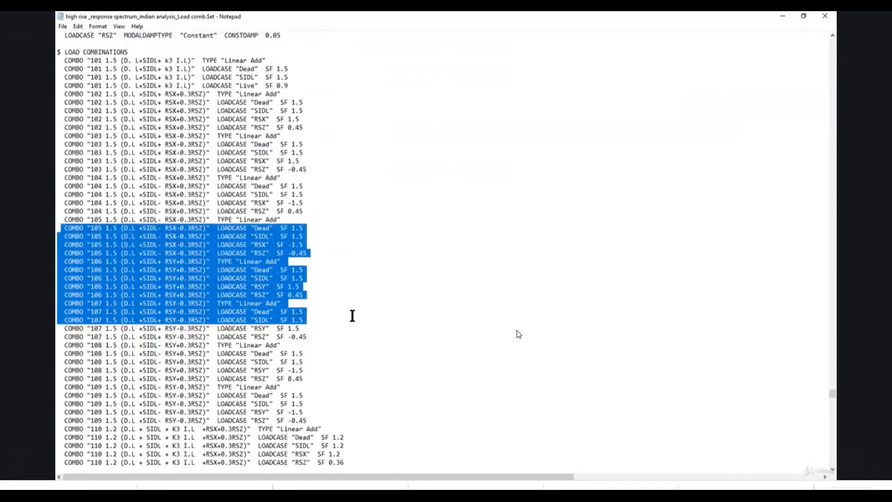
scroll(353, 315, "down", 3)
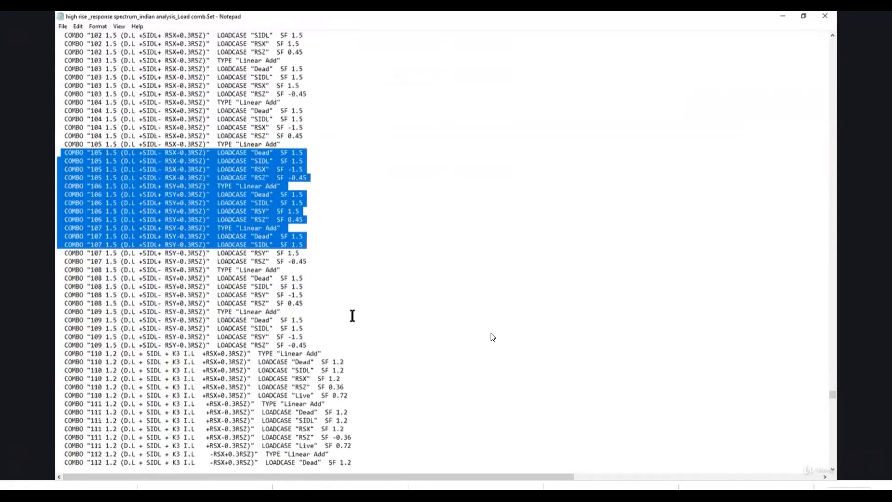
scroll(352, 316, "down", 16)
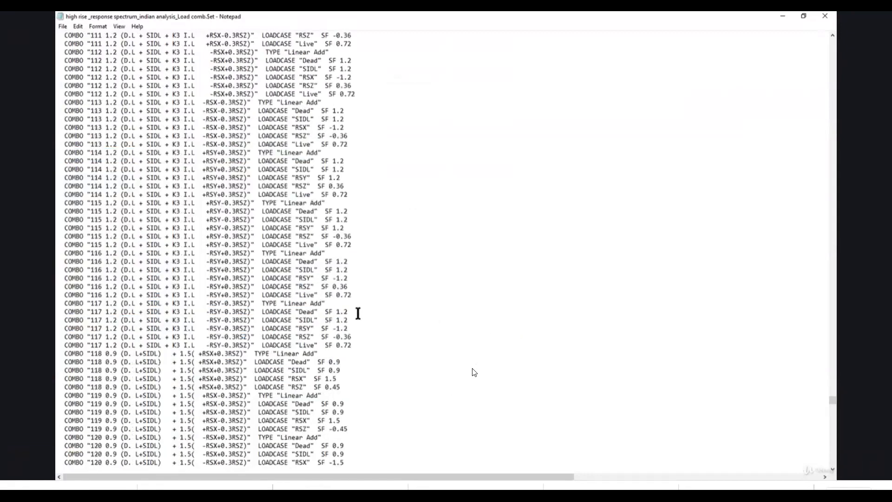
scroll(358, 313, "down", 20)
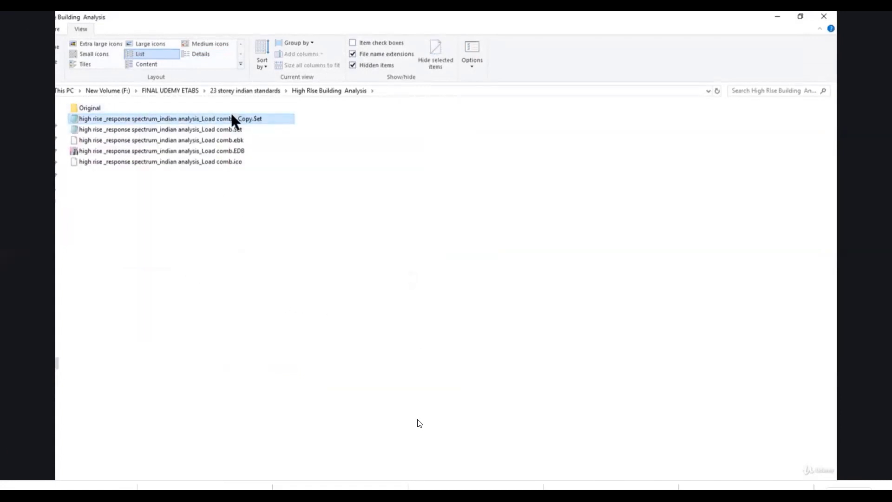
Place the High Rise Buildings Design Basis workbook beside the text file and locate load combination 102 in its foundation/column design list.
mouse_move(508, 389)
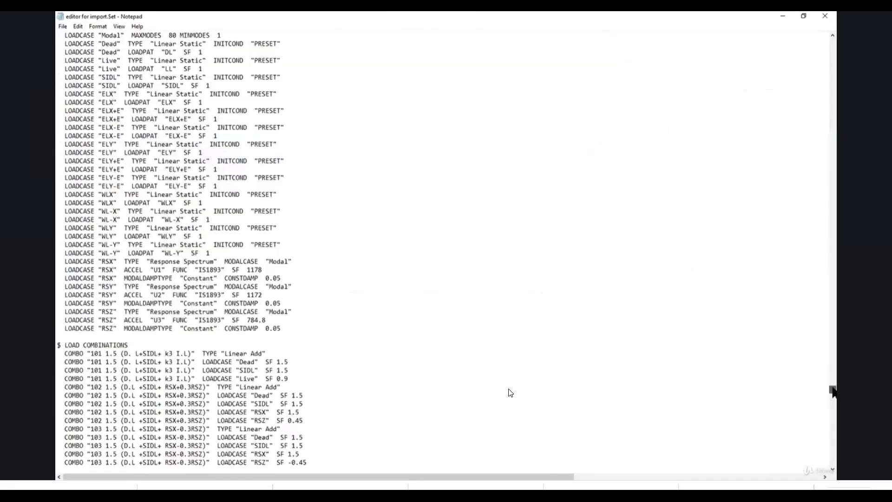
mouse_move(364, 356)
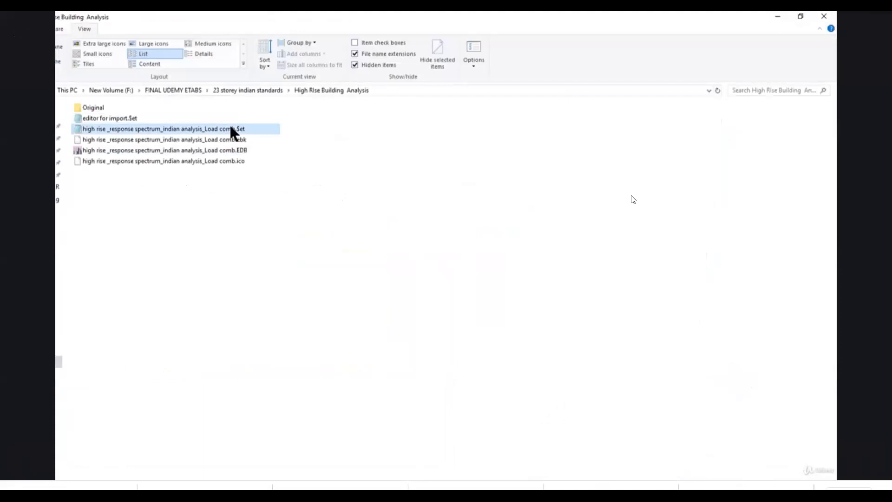
mouse_move(542, 352)
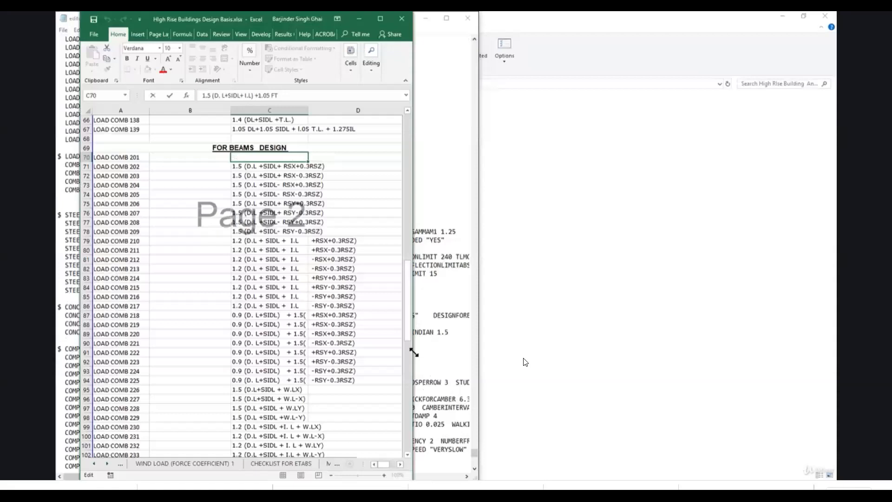
left_click_drag(193, 23, 595, 20)
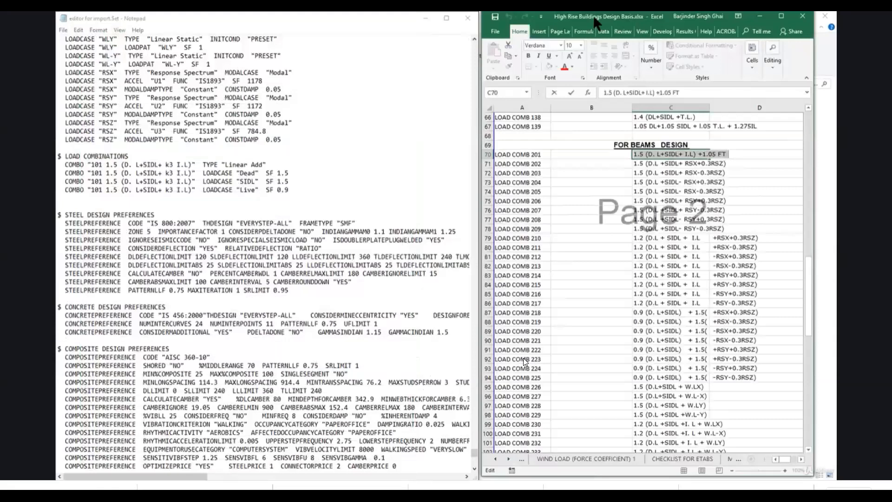
left_click_drag(595, 21, 592, 25)
left_click(715, 160)
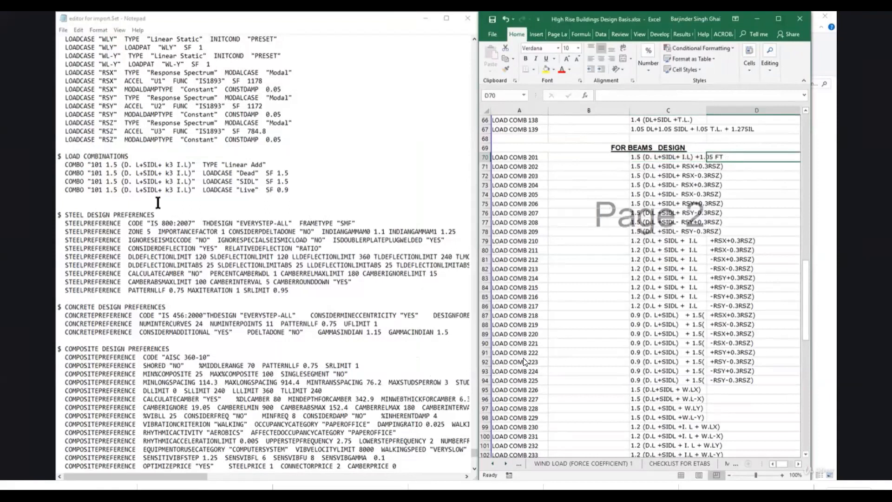
left_click(668, 196)
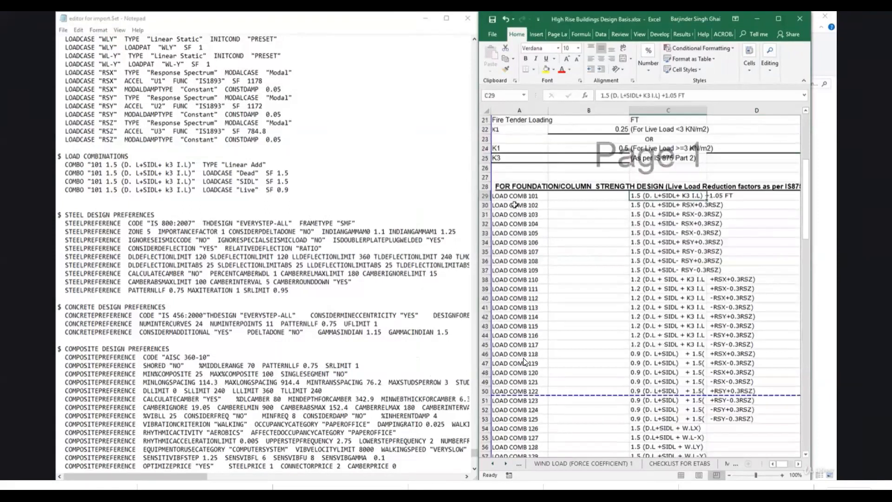
left_click(532, 207)
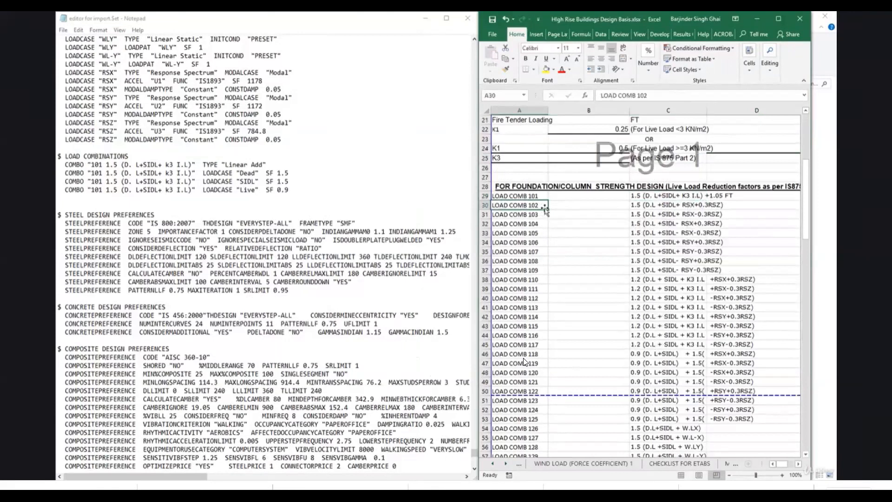
Add an empty line after combination 101 in editor for import.$et and copy the combination's four lines.
left_click(302, 193)
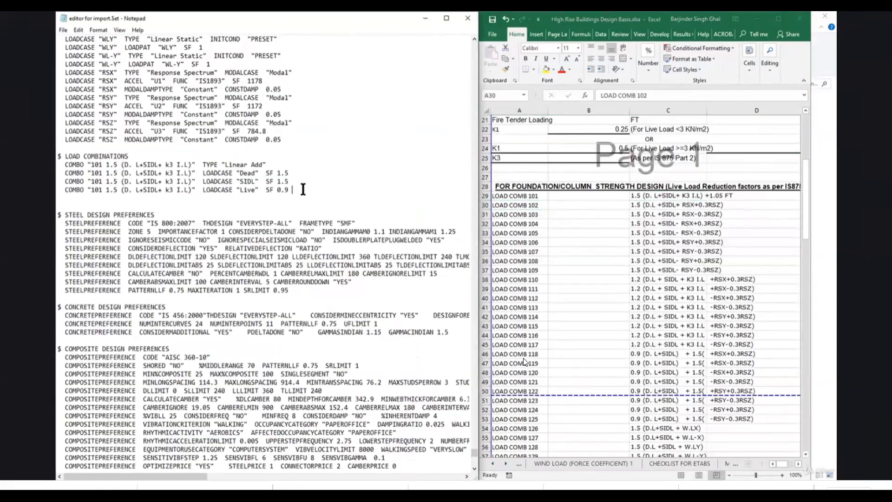
key("Return")
left_click_drag(58, 165, 292, 192)
key("ctrl+c")
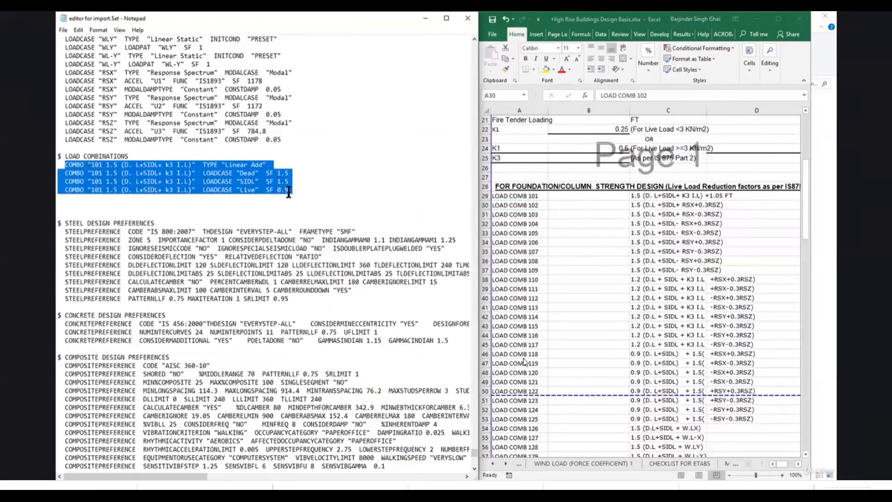
right_click(222, 175)
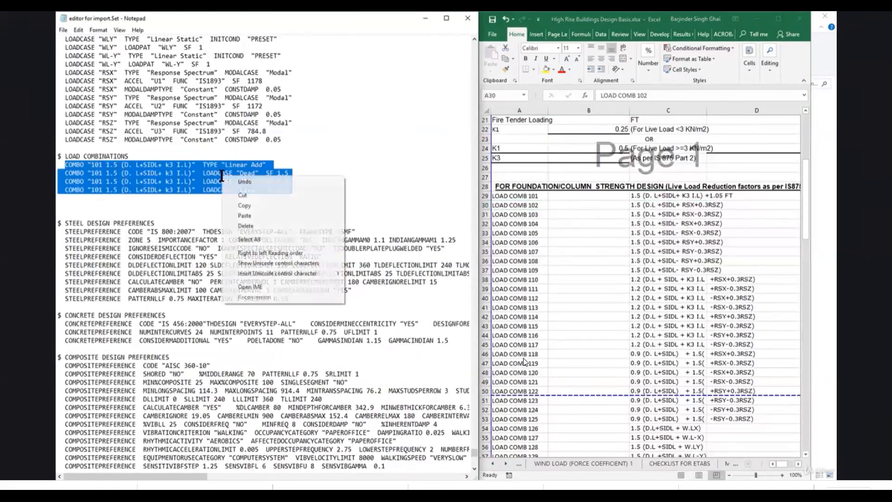
left_click(244, 205)
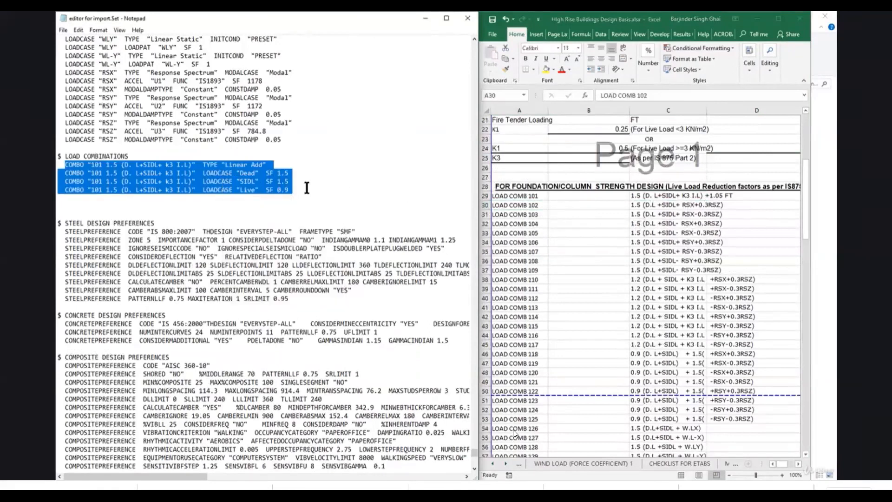
left_click(307, 188)
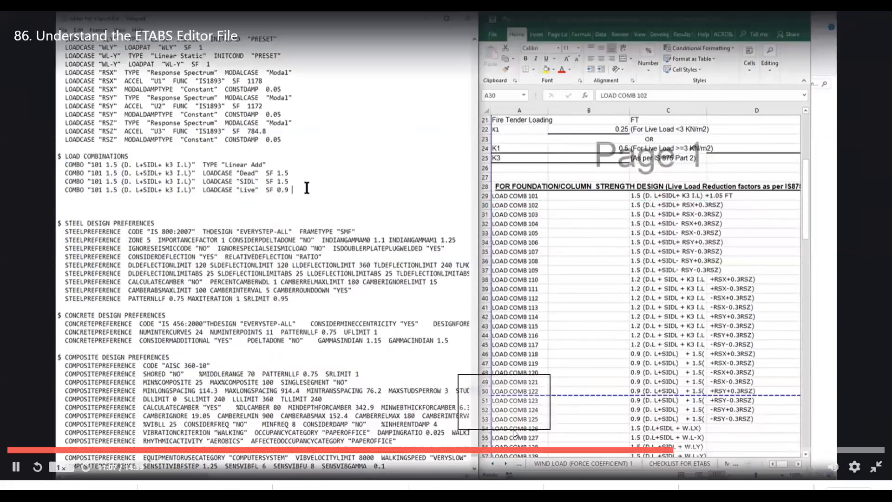
key("Return")
key("Return")
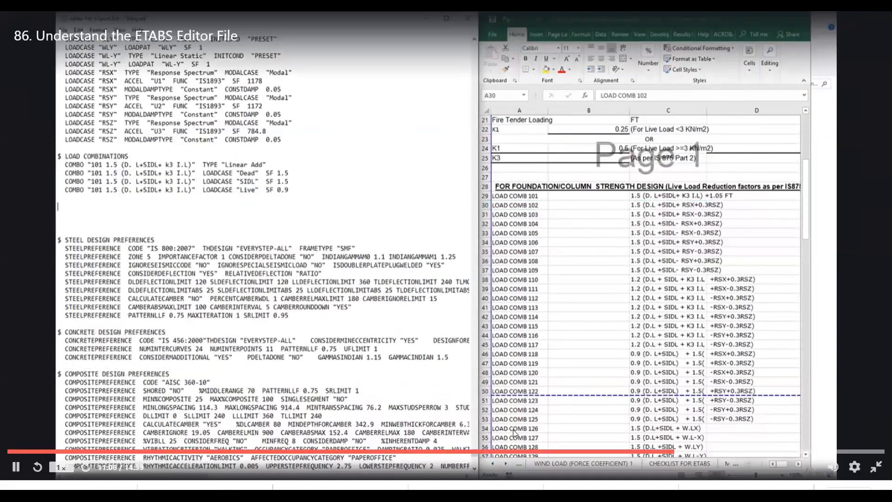
key("ctrl+v")
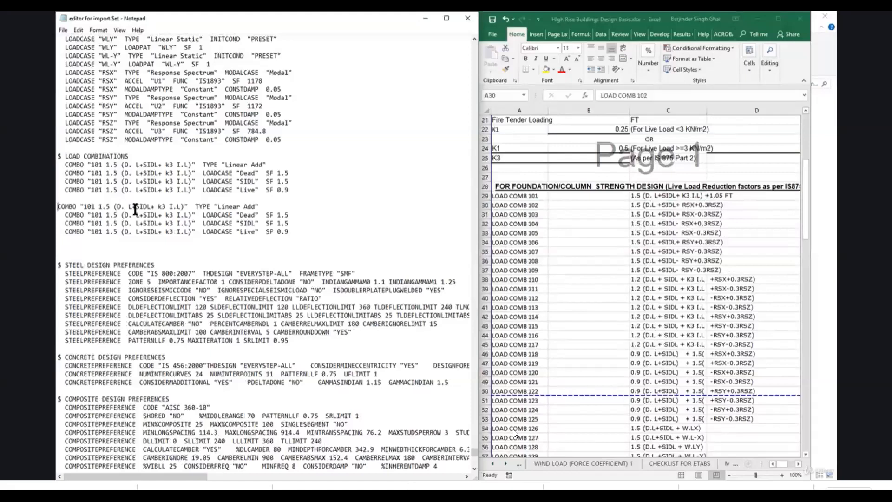
key("ctrl+z")
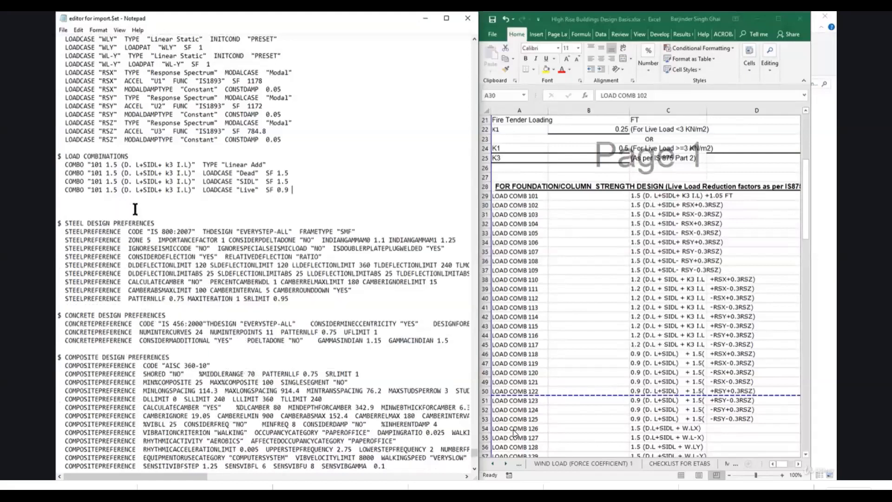
Paste the copied lines directly below combination 101 and renumber the pasted COMBO entries as 102.
key("Return")
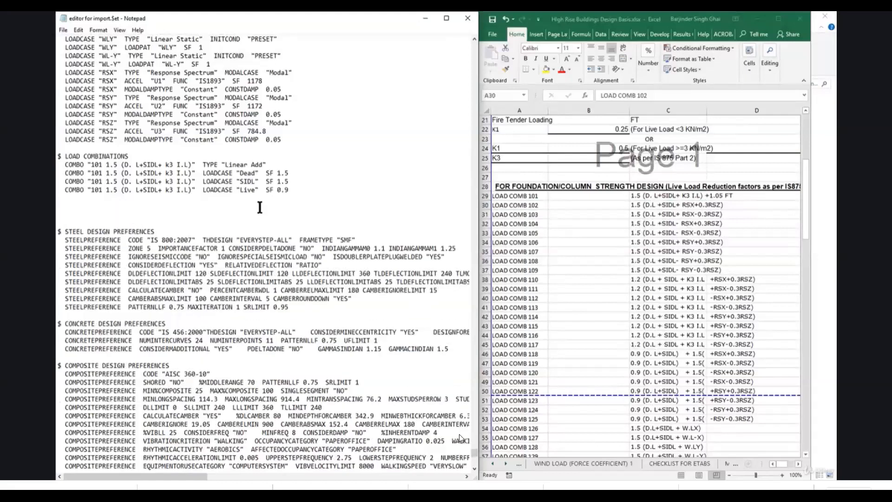
key("ctrl+v")
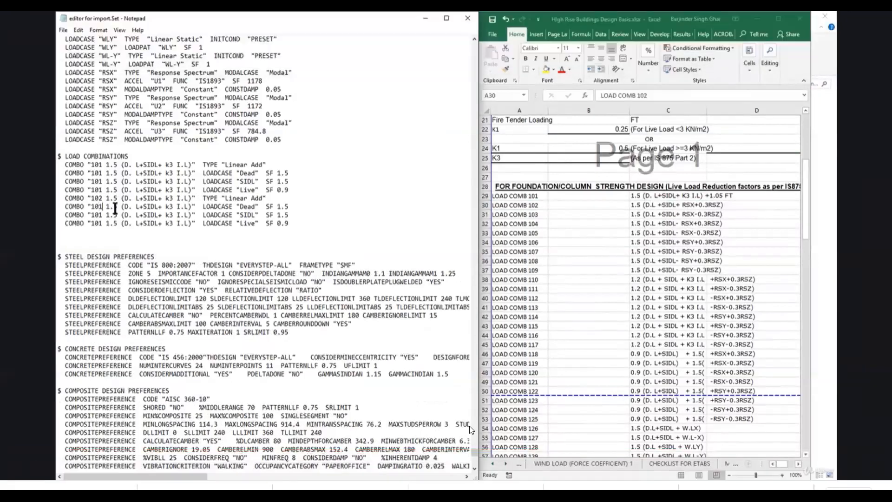
key("BackSpace")
type("2")
left_click(104, 215)
key("BackSpace")
type("2")
left_click(102, 223)
key("BackSpace")
type("2")
left_click(190, 223)
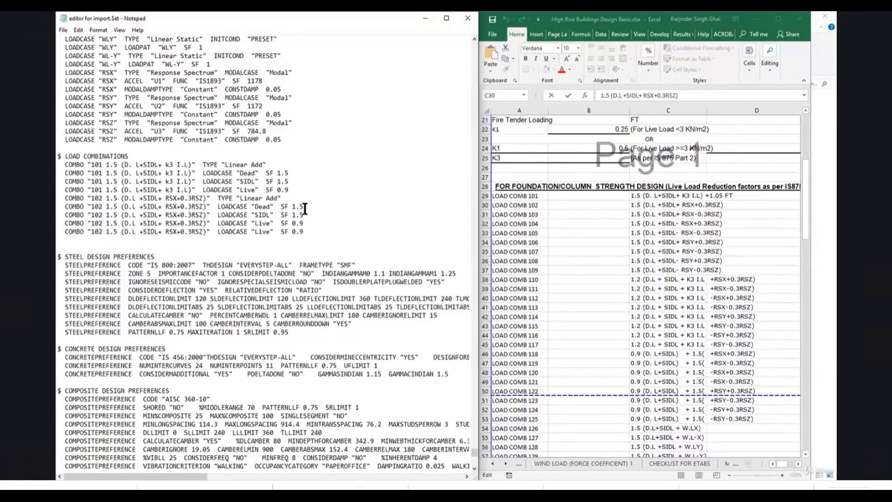
Switch to the imported ETABS model and review combination 102 in its load combinations, leaving the definitions as they are.
mouse_move(877, 460)
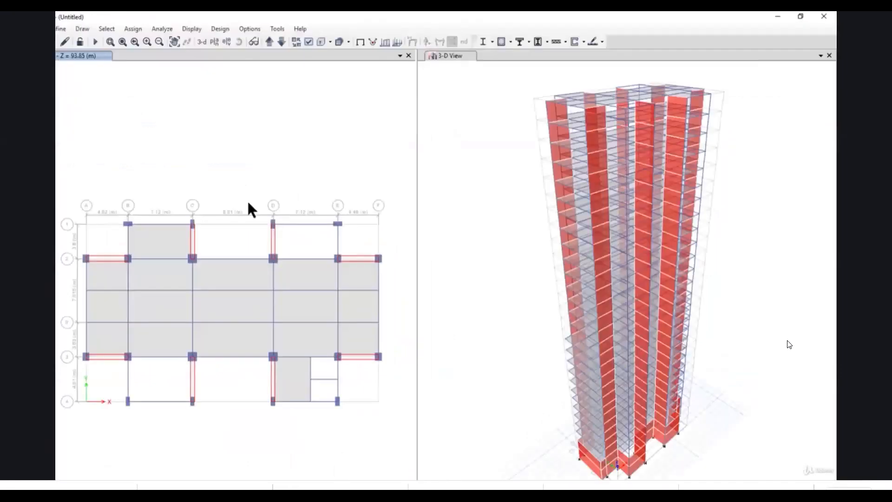
left_click(61, 28)
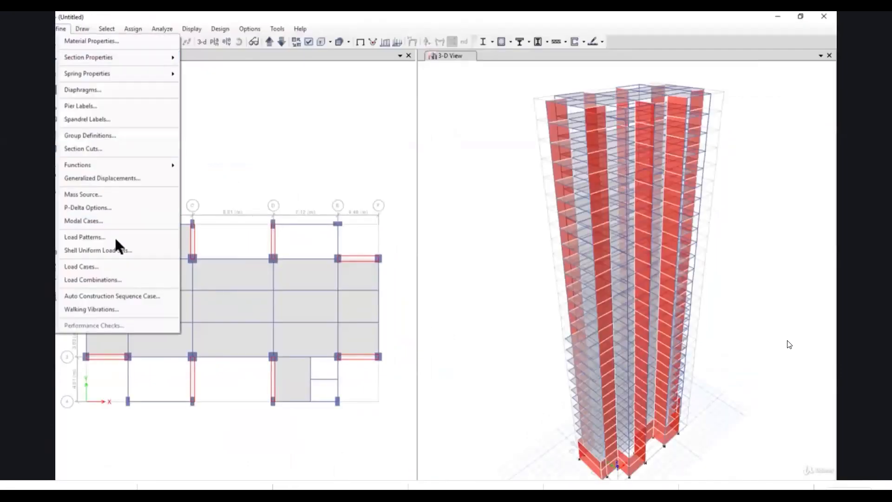
left_click(123, 280)
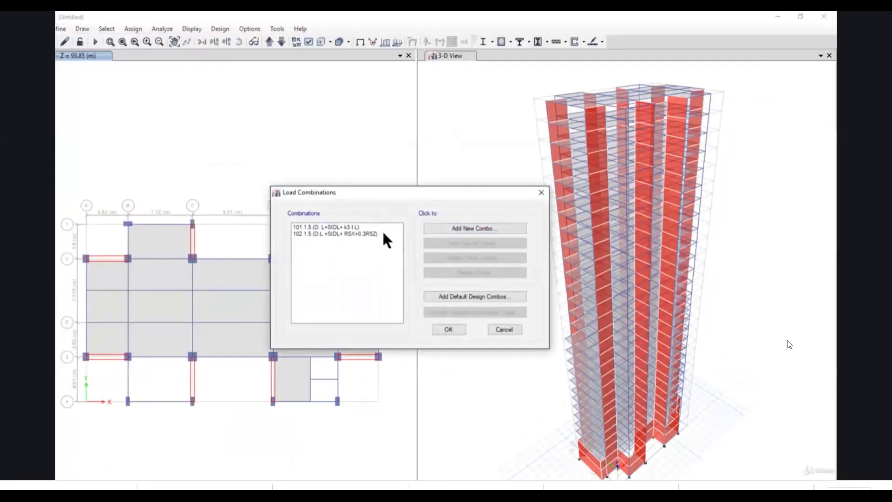
left_click(384, 233)
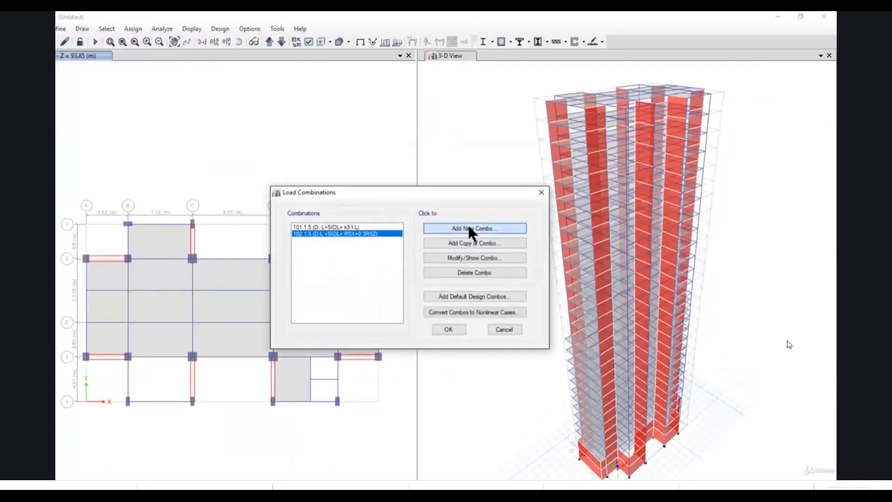
left_click(469, 228)
left_click(448, 363)
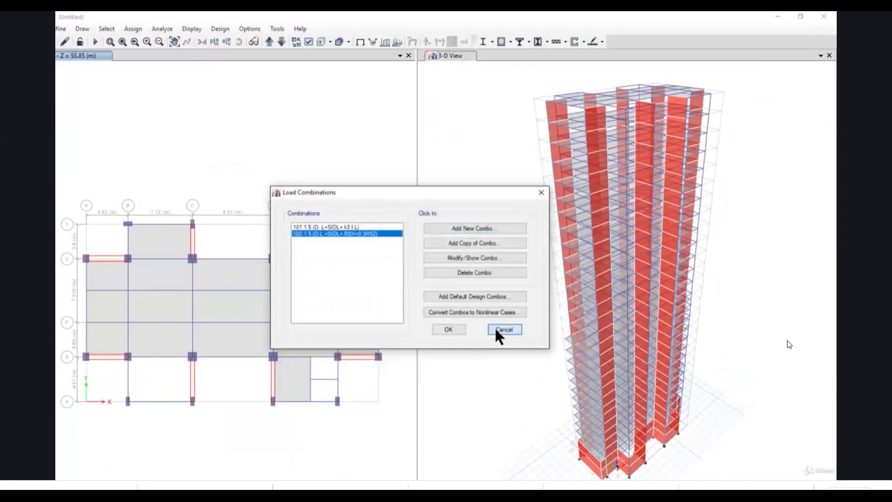
left_click(498, 332)
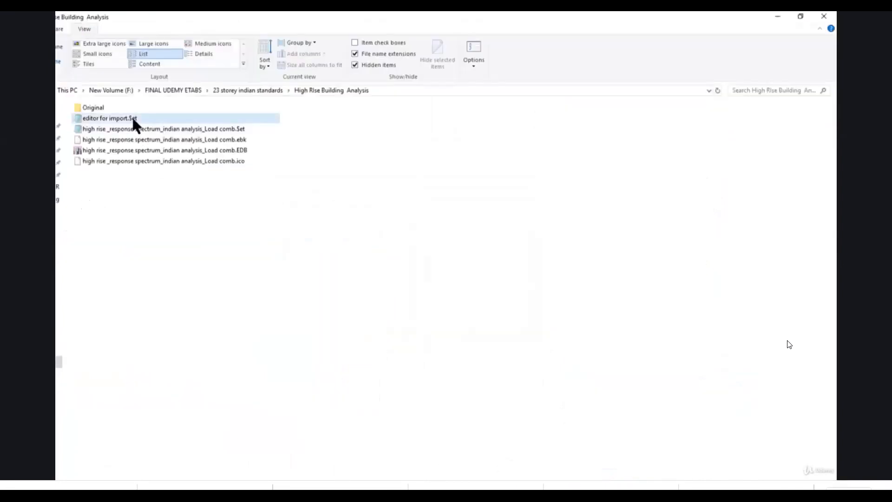
Open editor for import.$et in Notepad and examine combinations 101 and 102 in its load combinations section.
left_click(134, 120)
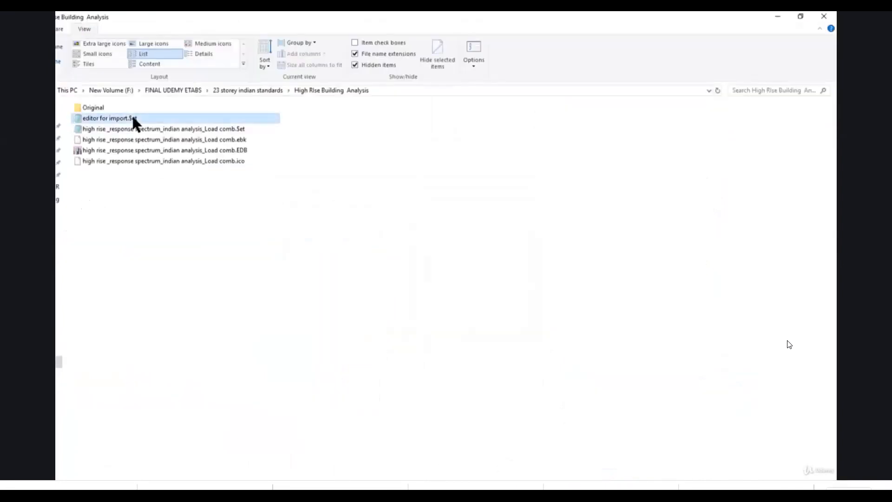
double_click(134, 120)
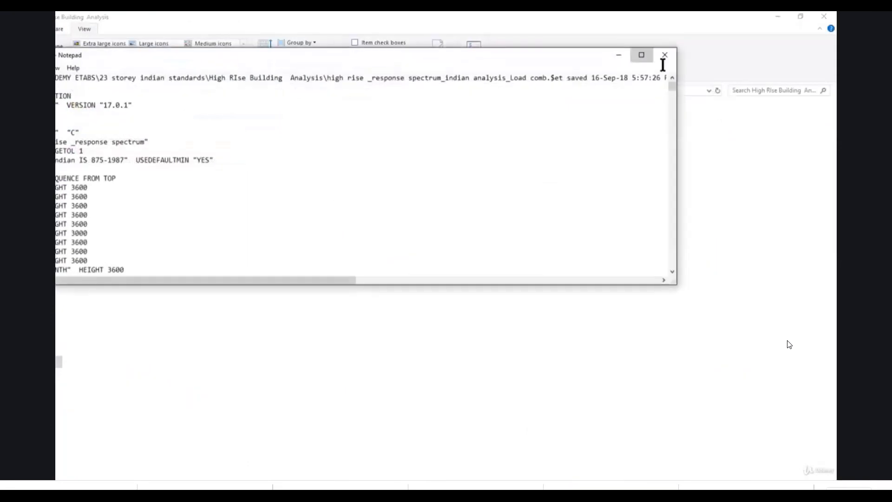
left_click(642, 55)
left_click_drag(832, 47, 819, 244)
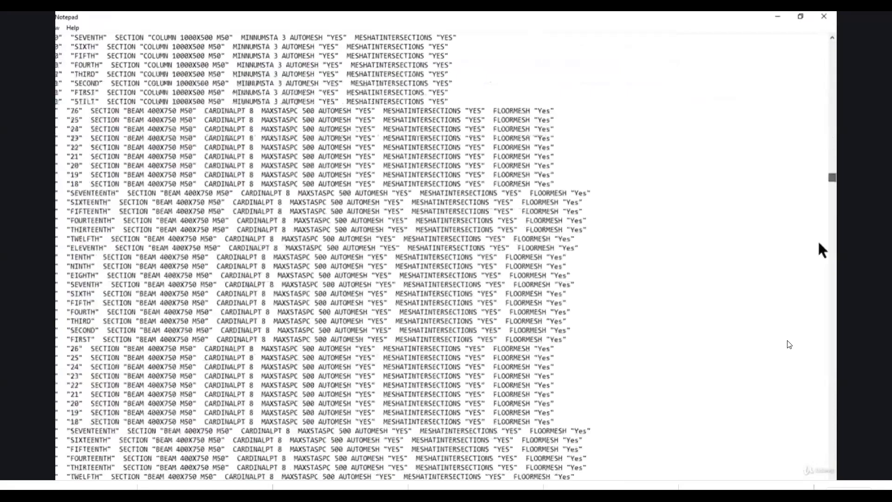
left_click_drag(820, 244, 822, 264)
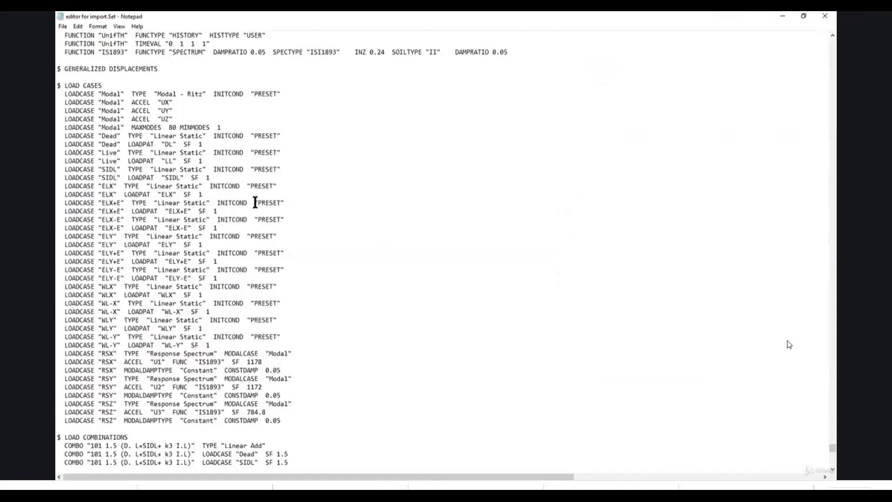
scroll(255, 202, "down", 3)
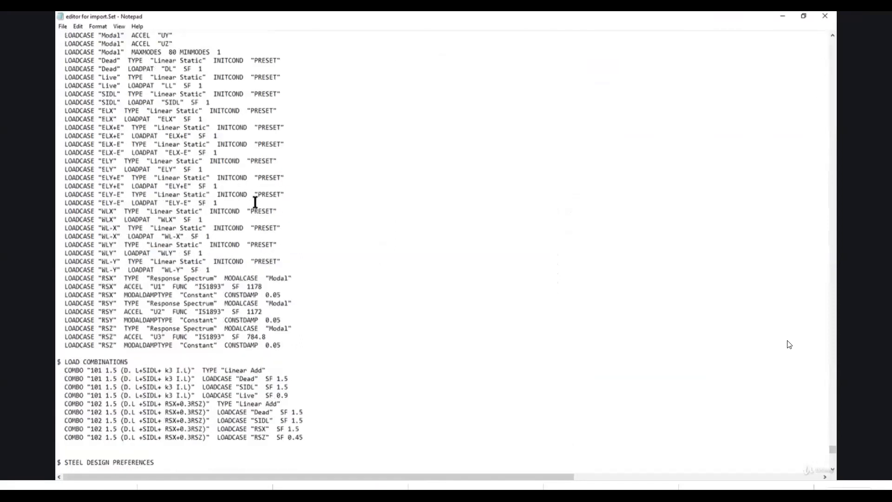
scroll(255, 202, "down", 4)
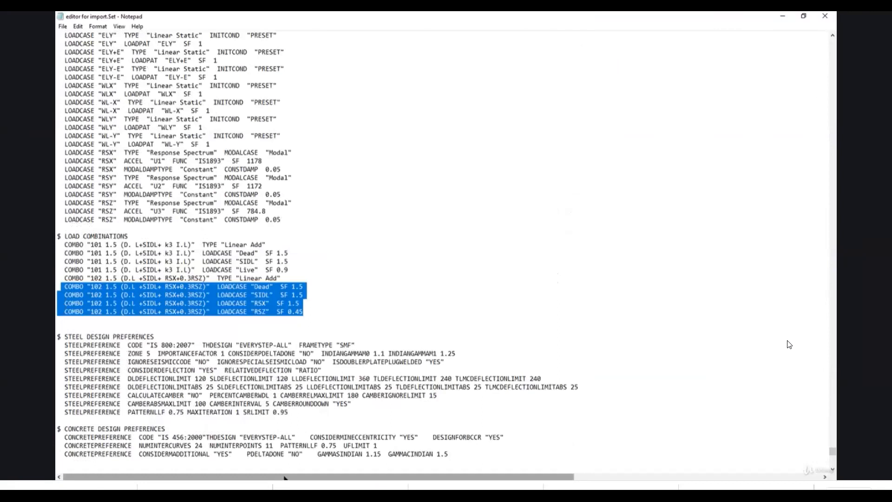
left_click(330, 448)
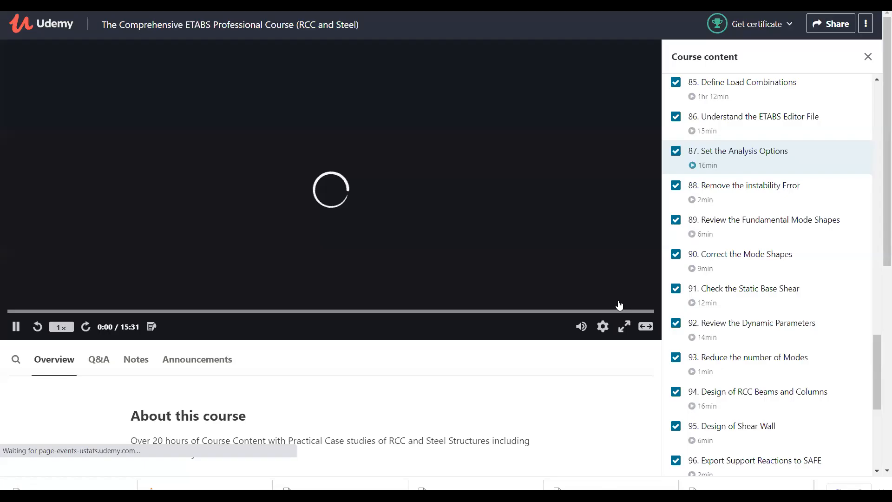
left_click(623, 309)
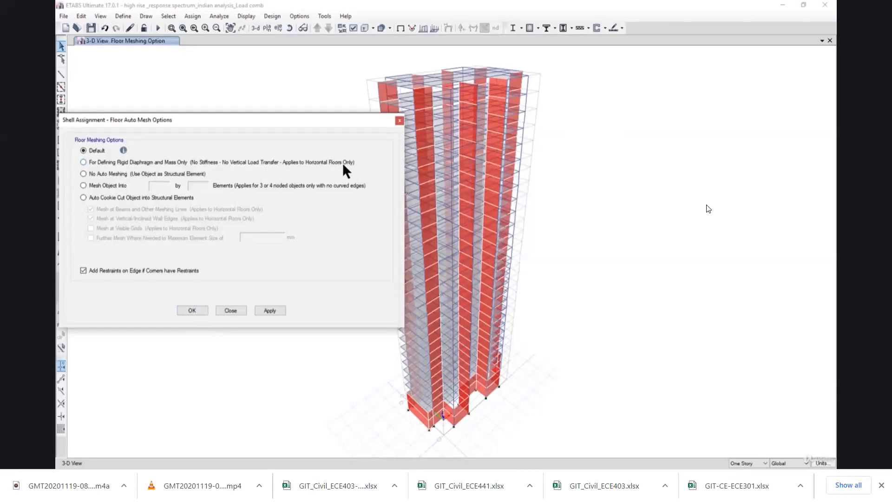
Select the whole building model and assign the Default floor auto mesh option, with restraints added on edges whose corners have restraints.
left_click(367, 73)
left_click_drag(337, 49, 700, 457)
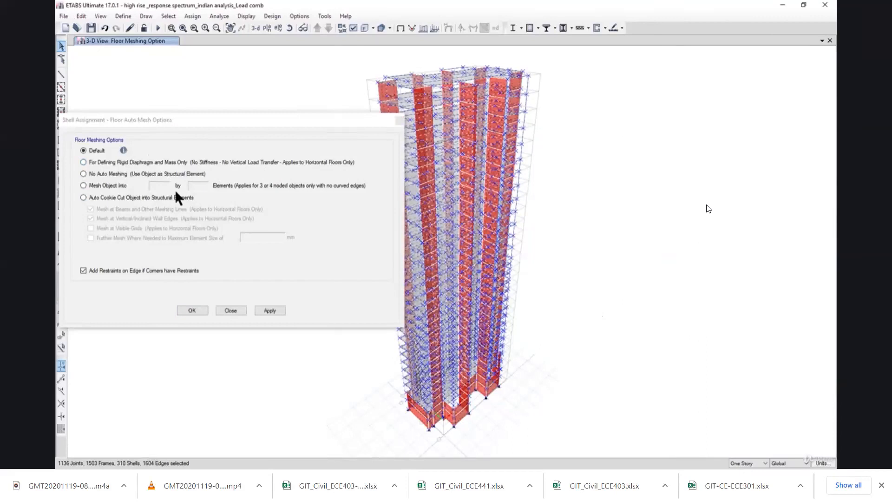
left_click(270, 310)
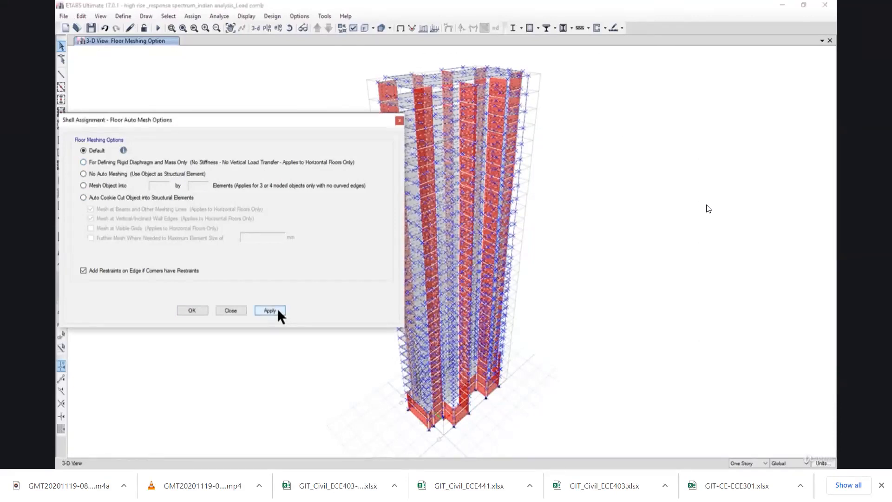
left_click(192, 311)
Select the whole model again, review the auto rectangular mesh settings, and assign the Default wall auto mesh option with edge restraints.
left_click_drag(796, 467, 797, 467)
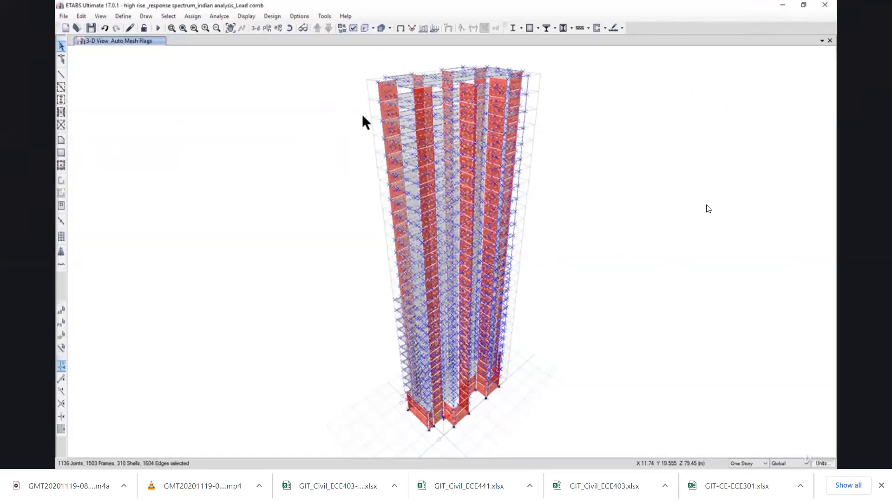
left_click(192, 16)
mouse_move(245, 55)
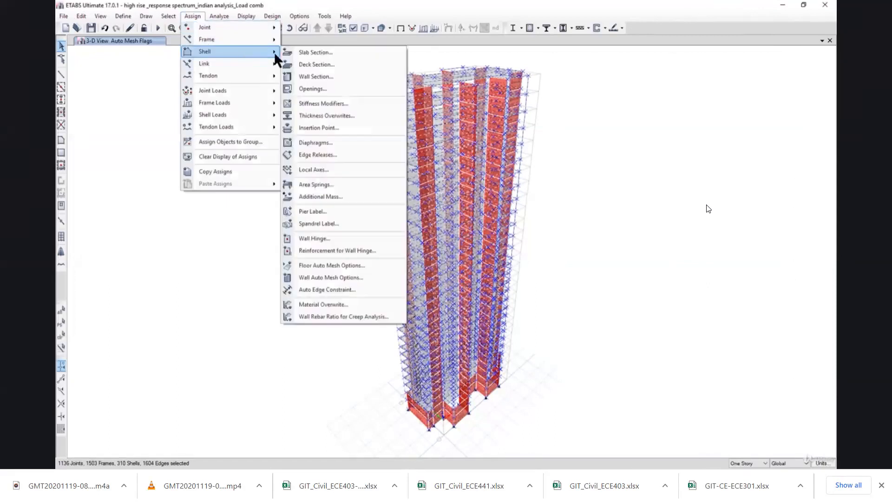
left_click(345, 277)
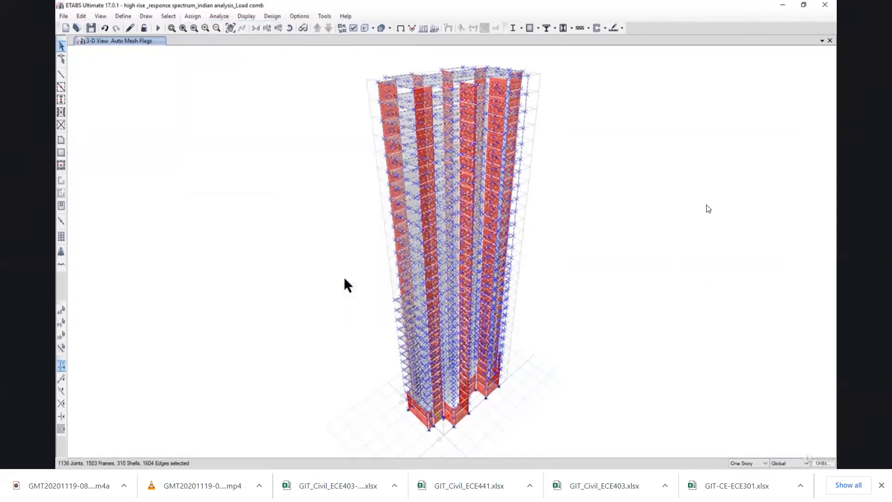
left_click_drag(389, 184, 83, 167)
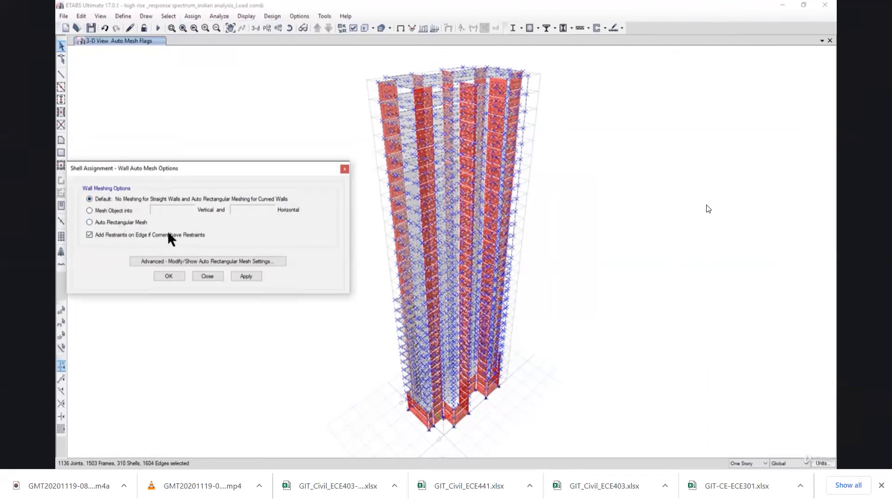
left_click(194, 265)
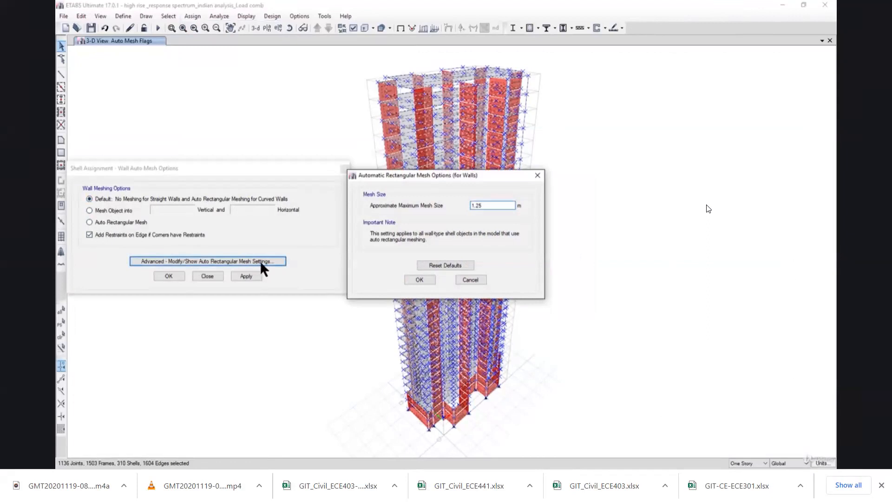
left_click_drag(441, 179, 311, 192)
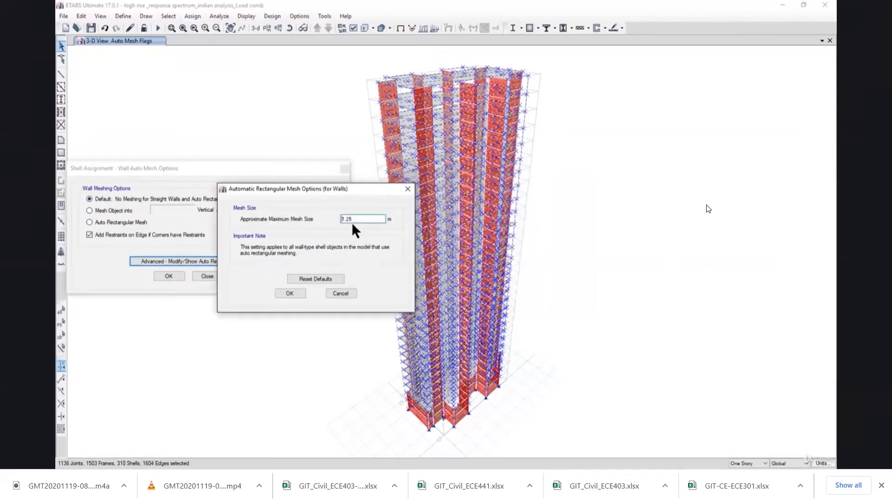
left_click(346, 294)
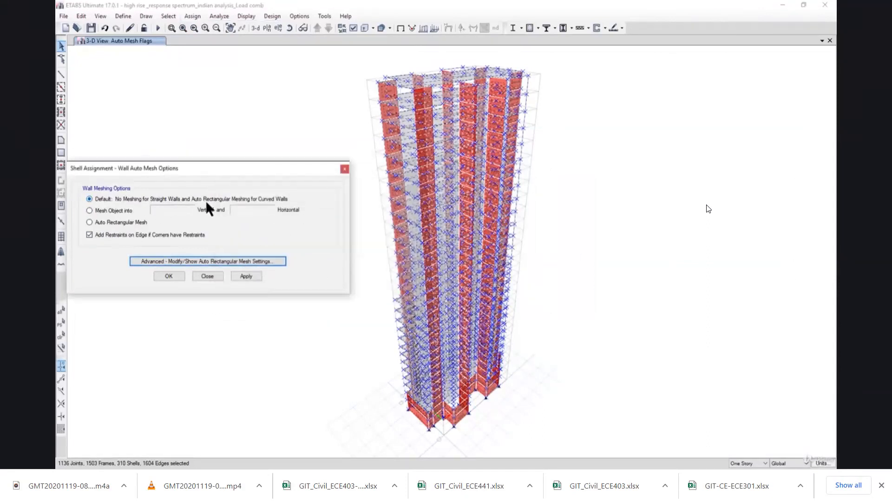
left_click(247, 277)
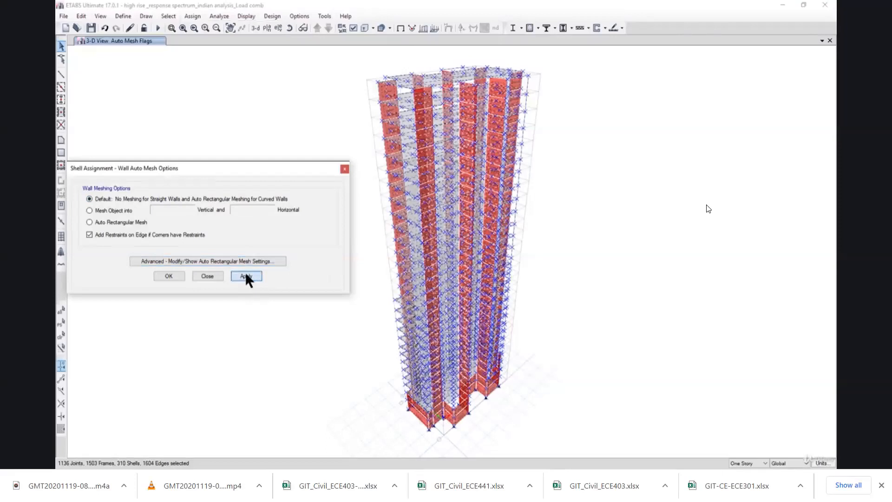
left_click(168, 277)
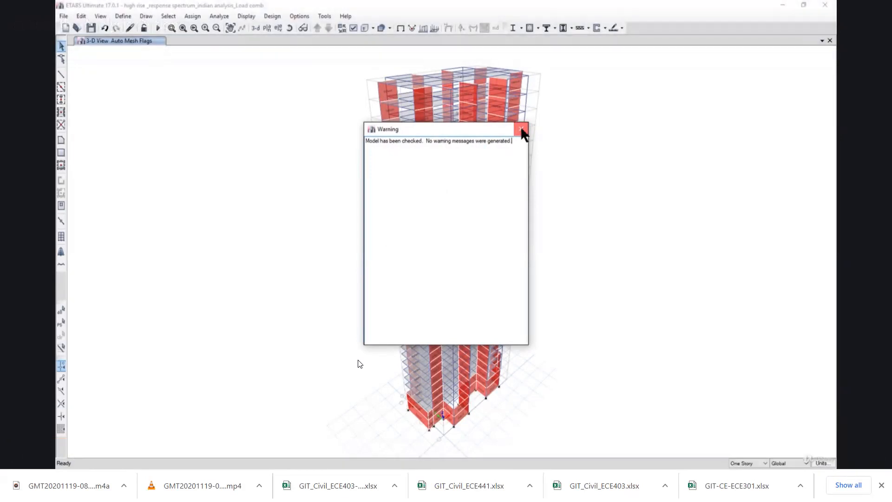
Close the model check report and shade the "Check the model again" row gray in the Excel ETABS checklist.
left_click(522, 130)
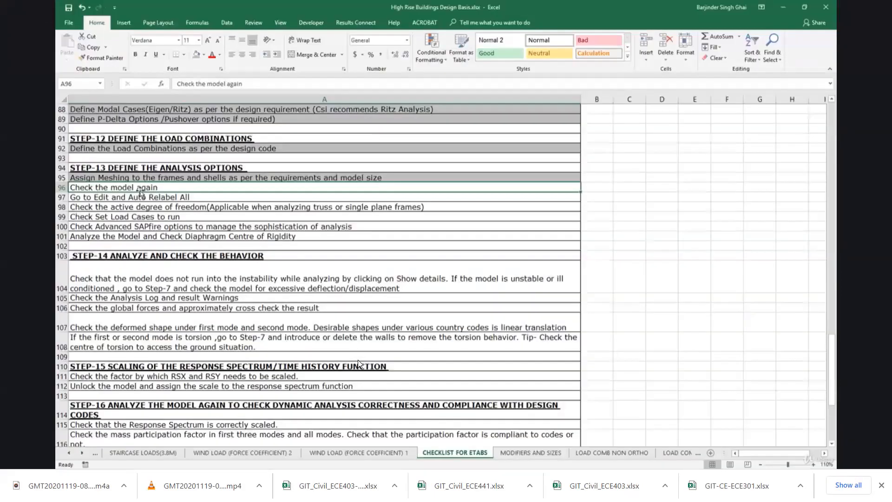
left_click(197, 55)
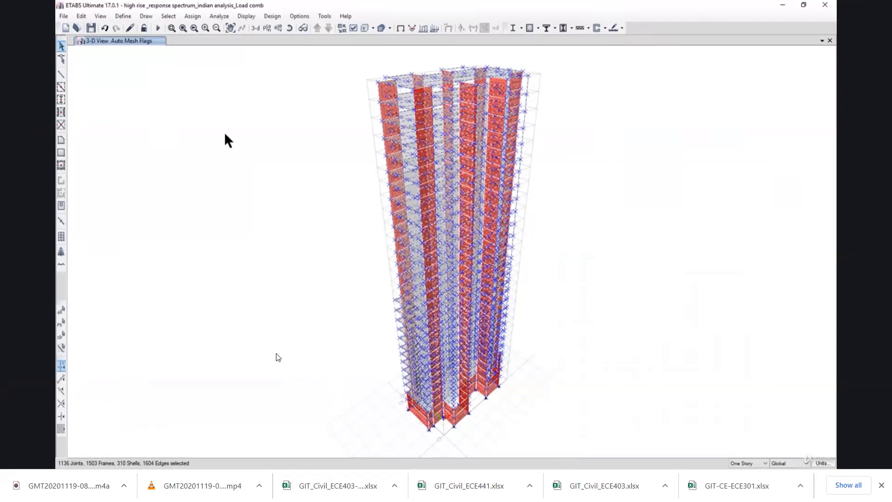
Auto relabel all objects in the ETABS model and shade the "Go to Edit and Auto Relabel All" checklist row gray.
left_click(81, 16)
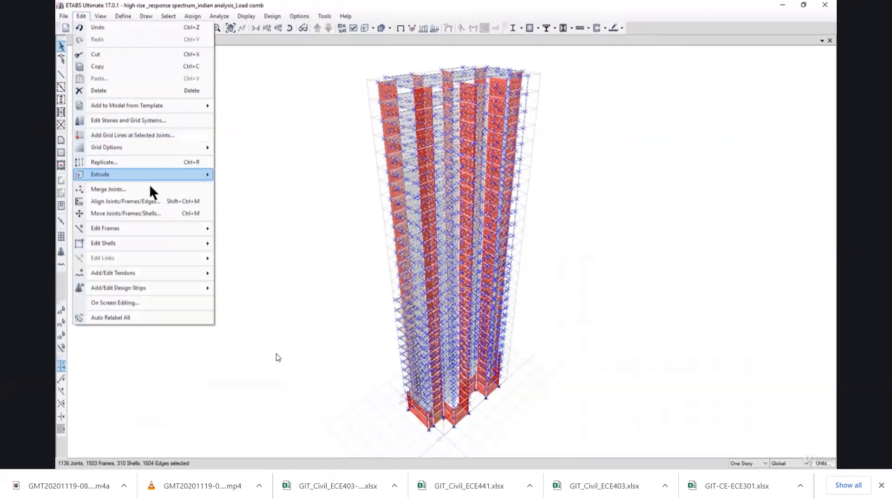
left_click(163, 320)
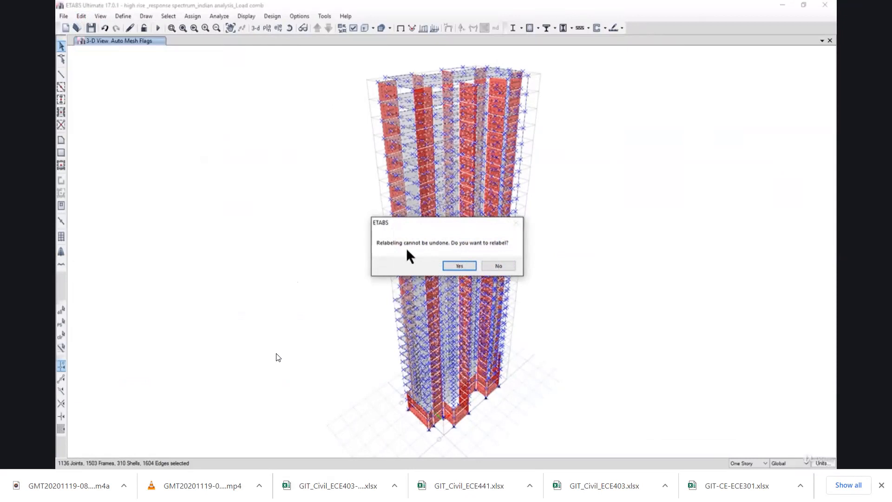
left_click(448, 268)
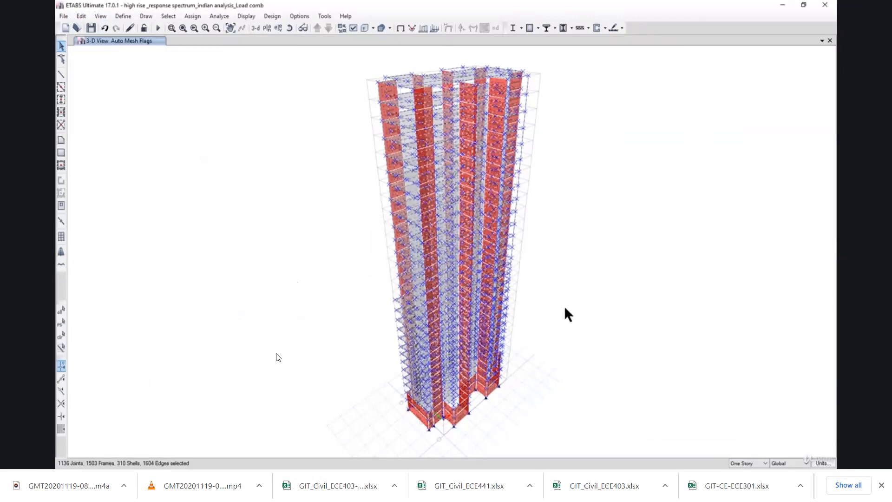
key("ctrl+q")
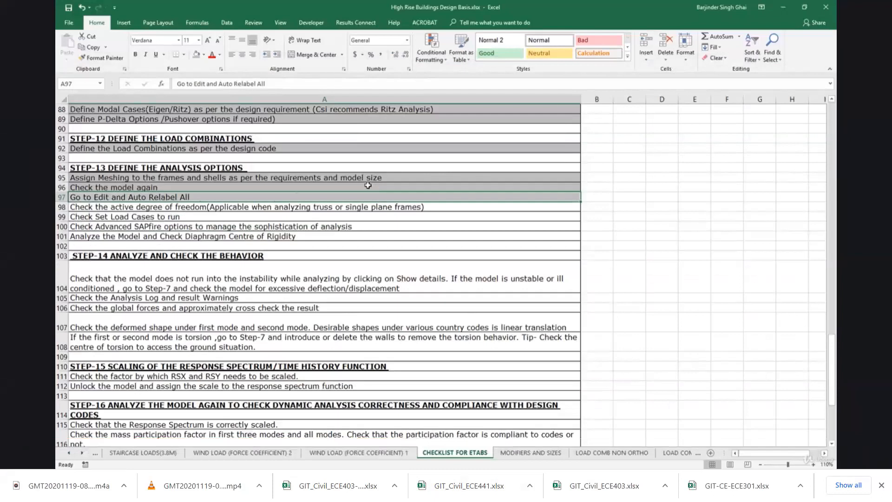
mouse_move(547, 342)
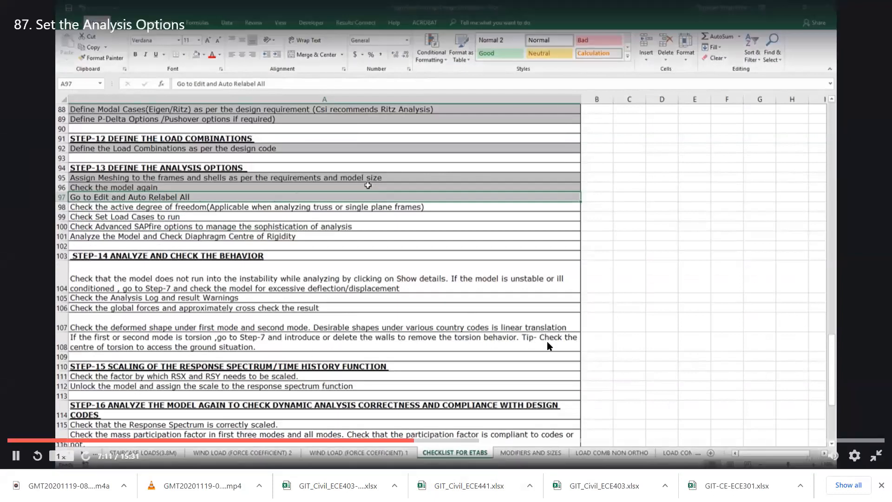
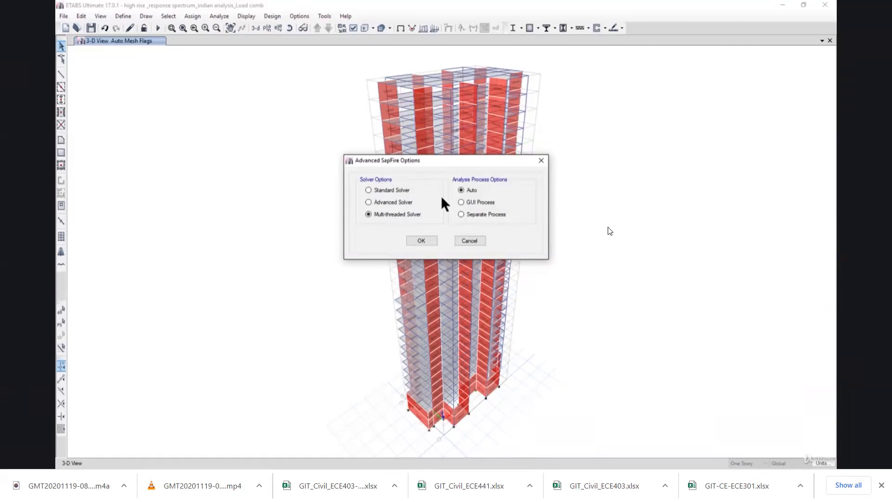
Dismiss the Advanced SapFire Options without changes and run the analysis of the high-rise model.
left_click(466, 242)
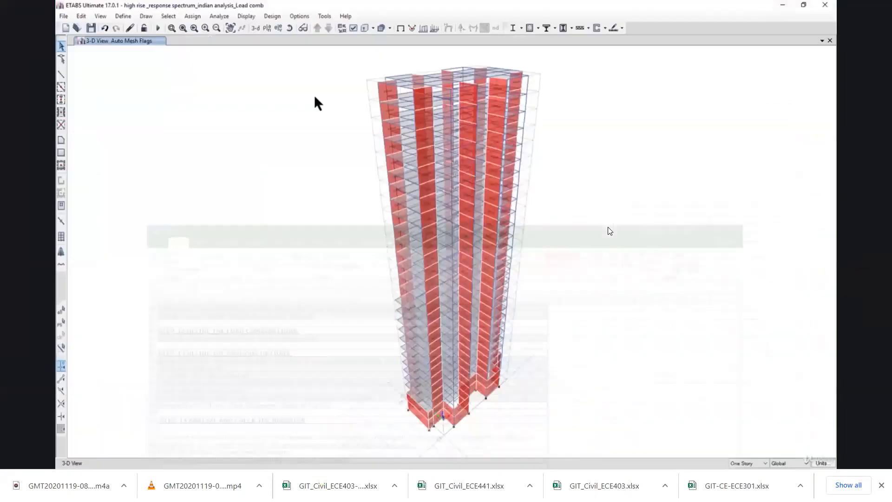
left_click(219, 16)
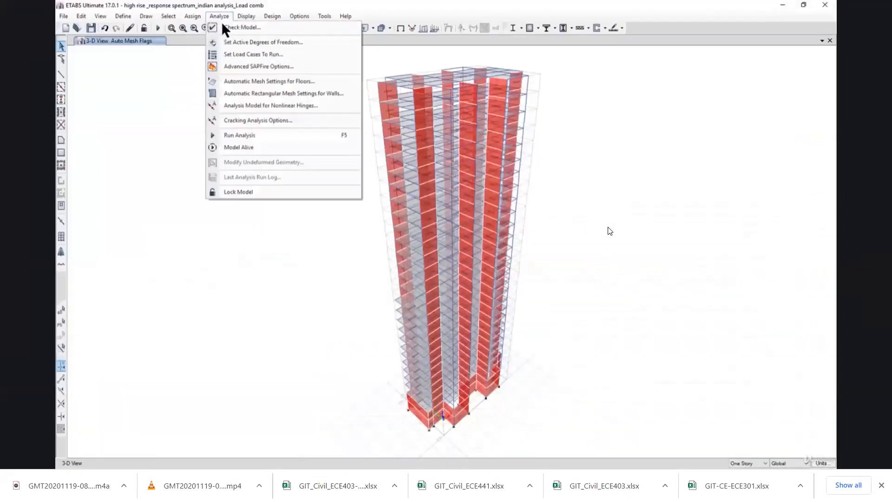
left_click(274, 138)
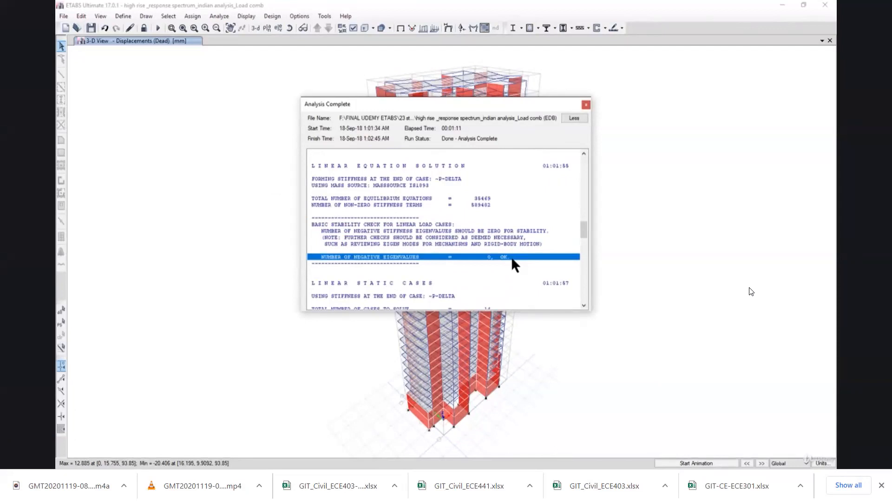
Review the analysis log's center of rigidity, Ritz modal and response-spectrum sections, and close the log.
left_click_drag(588, 235, 583, 259)
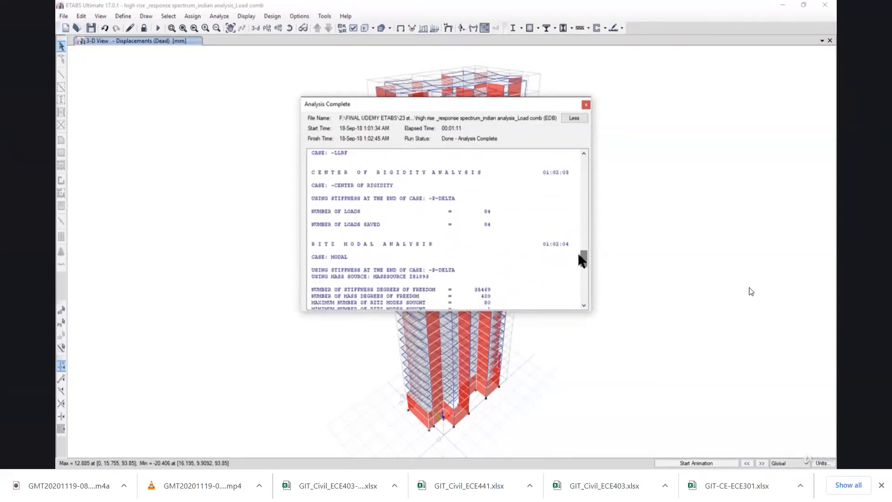
left_click(455, 219)
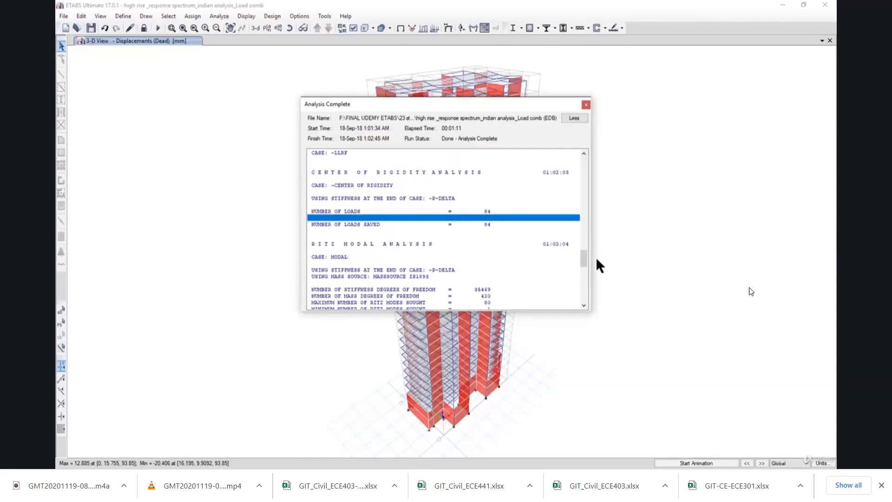
scroll(584, 260, "down", 2)
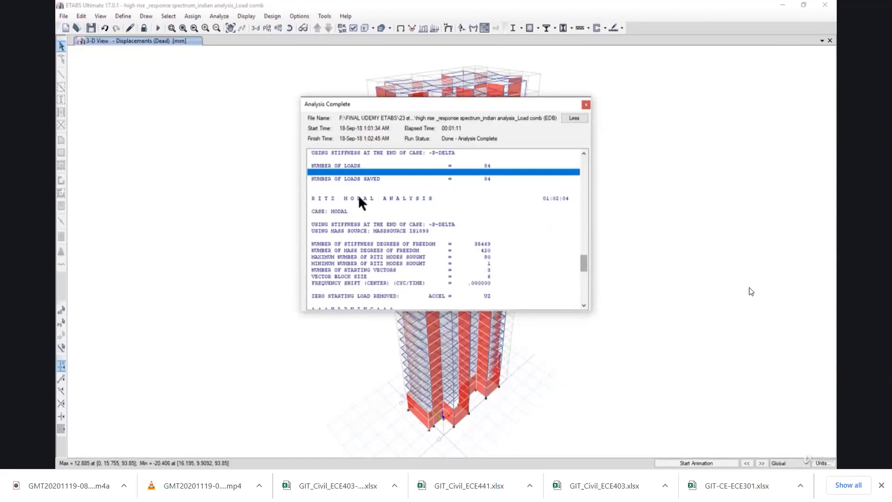
left_click(459, 231)
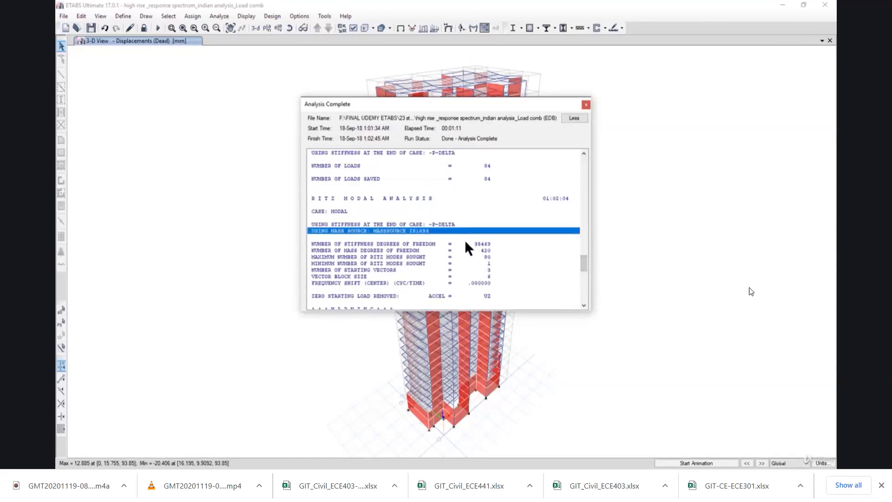
scroll(466, 242, "down", 1)
scroll(468, 248, "down", 4)
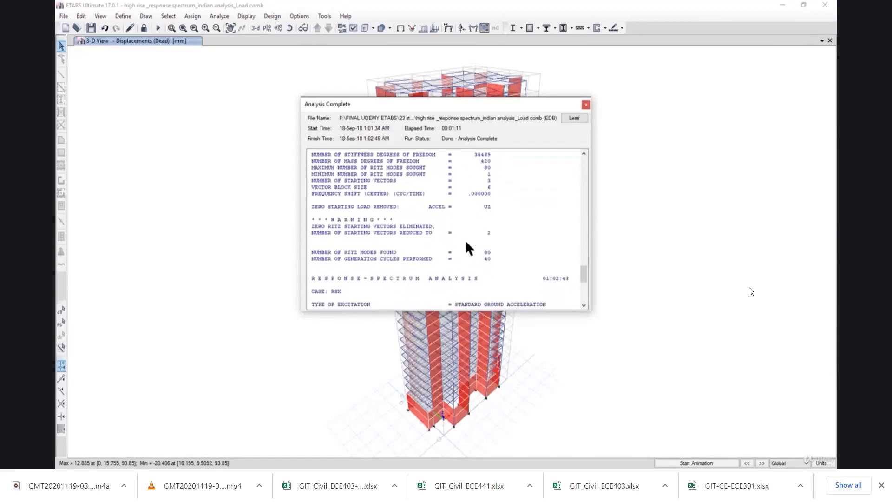
scroll(468, 248, "down", 5)
left_click(456, 225)
scroll(455, 229, "down", 2)
scroll(455, 234, "down", 2)
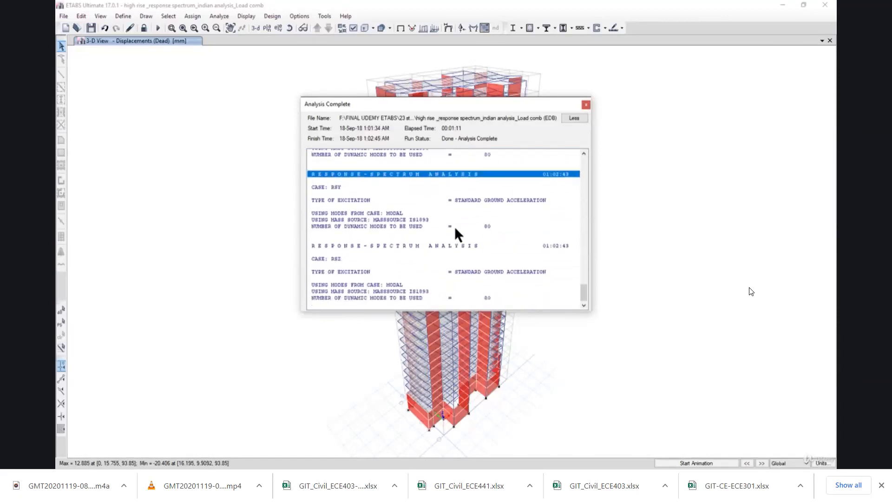
left_click(442, 253)
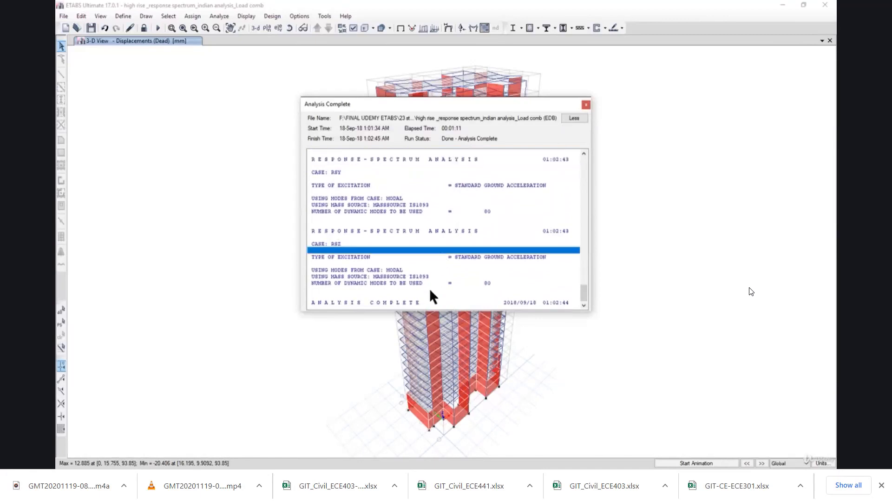
left_click(585, 106)
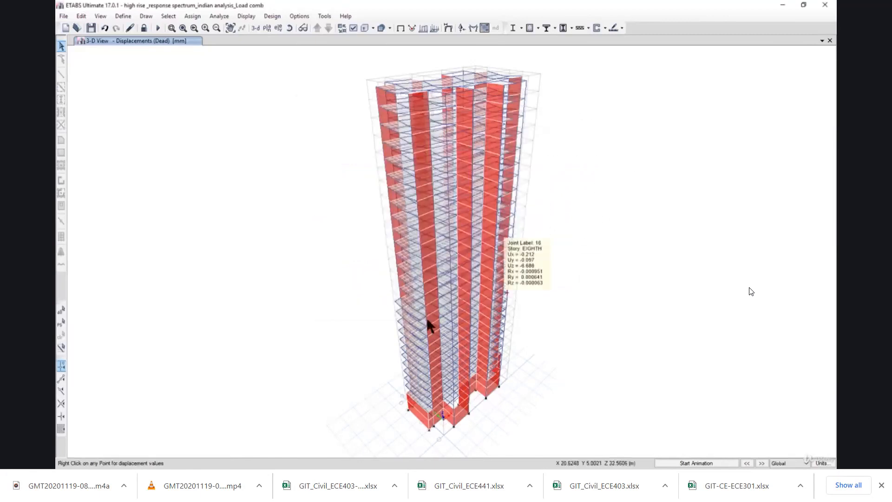
Play the Udemy lectures on removing the instability error and reviewing the fundamental mode shapes in full screen.
left_click(725, 478)
left_click(793, 439)
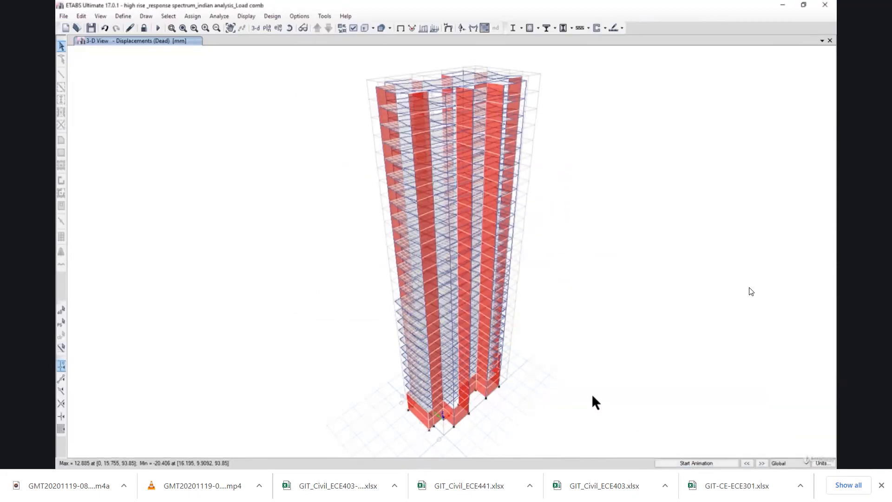
left_click(562, 466)
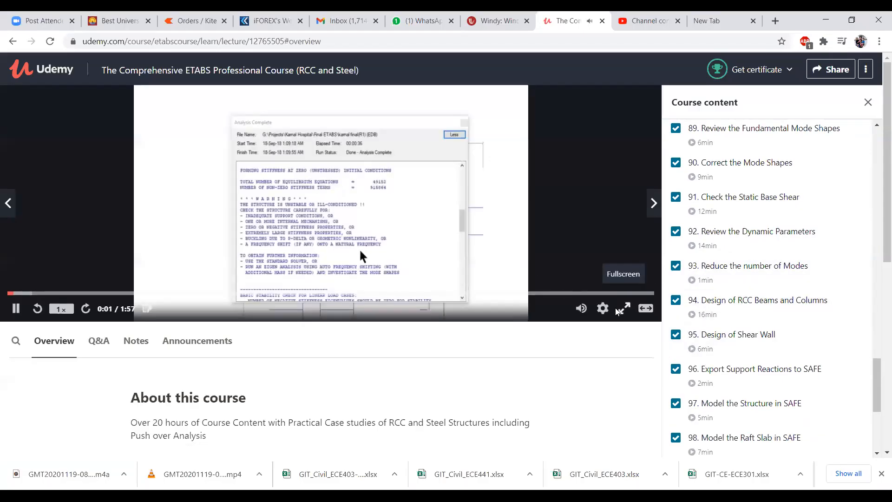
left_click(618, 311)
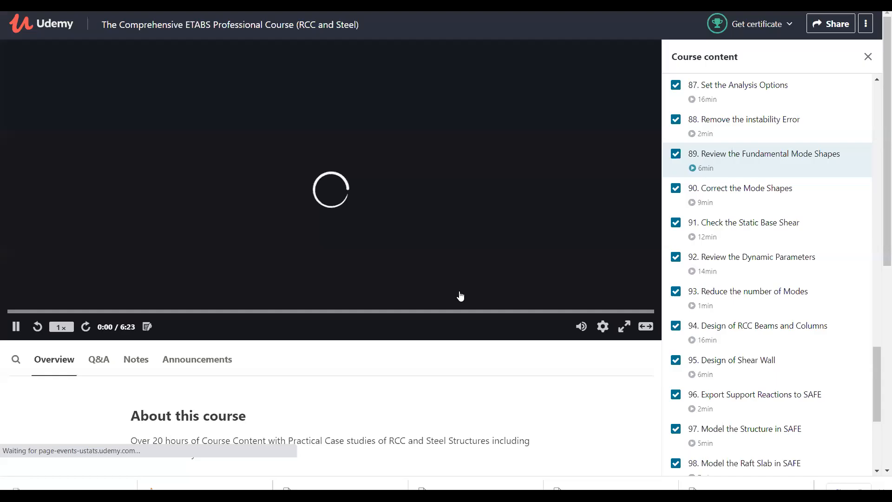
key("F11")
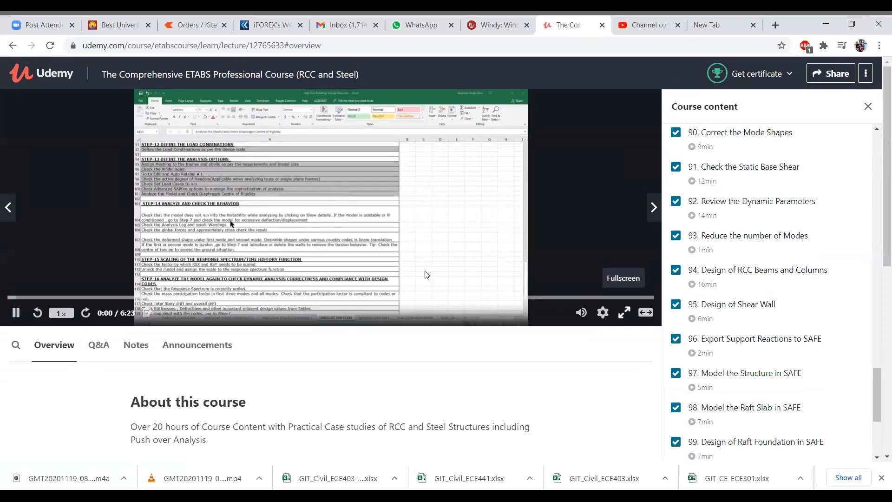
key("f")
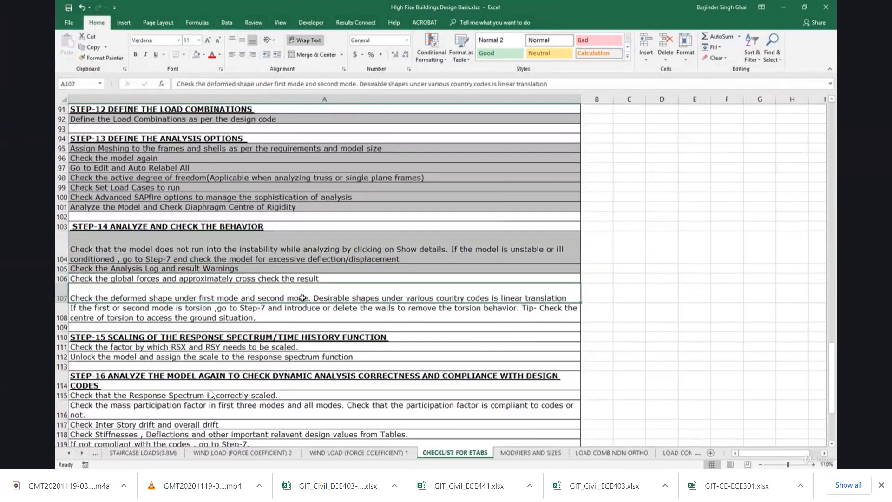
Animate the building's Mode 1 shape in the 3-D view and add a second view window.
mouse_move(210, 391)
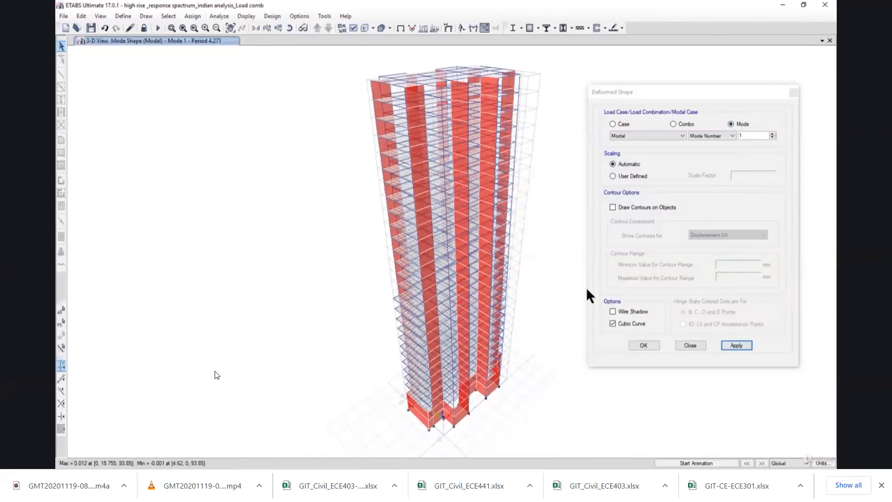
left_click(703, 462)
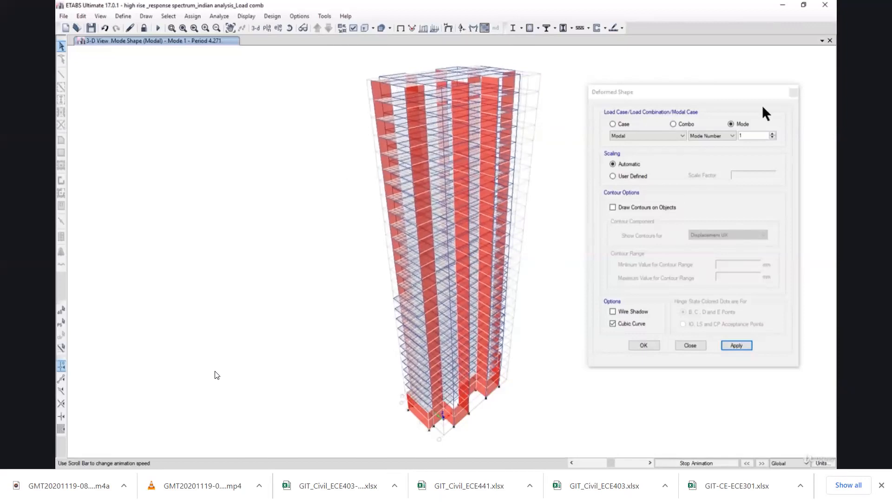
left_click_drag(720, 90, 740, 157)
left_click(821, 40)
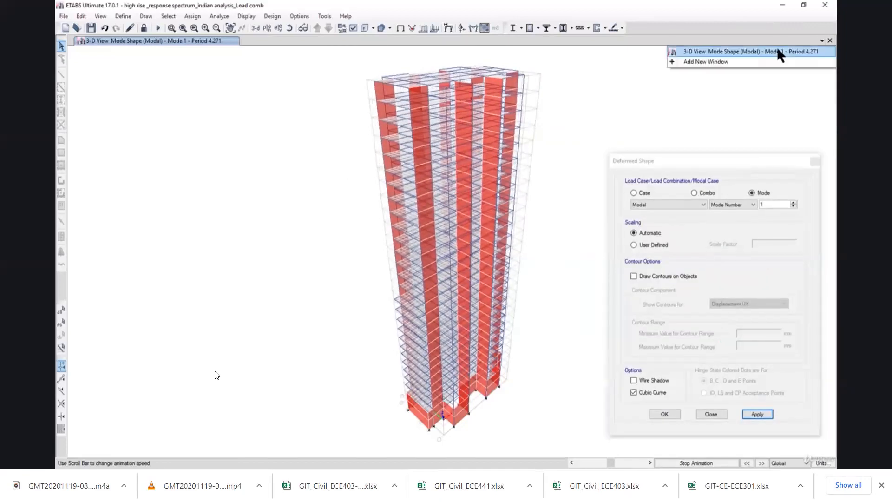
left_click(729, 61)
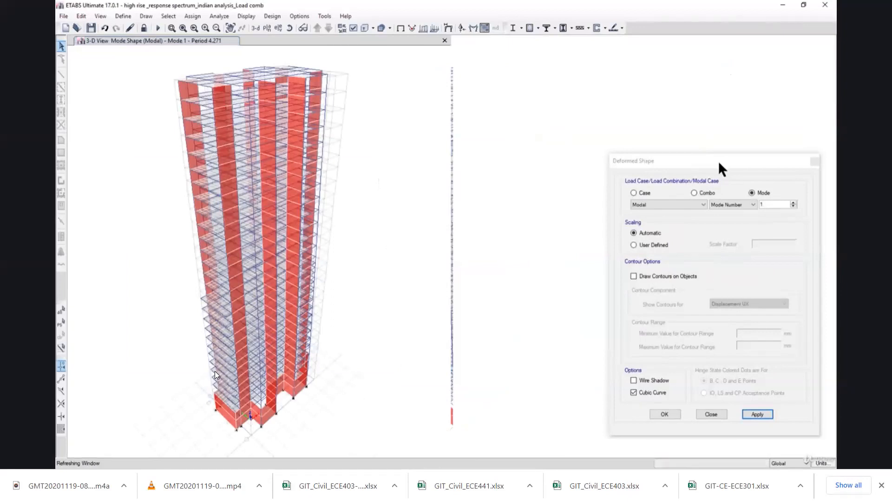
Display the modal deformed shape for mode number 2 in the new view window.
mouse_move(711, 160)
left_mouse_down()
mouse_move(501, 174)
mouse_move(447, 203)
mouse_move(463, 176)
left_mouse_up()
left_click(546, 222)
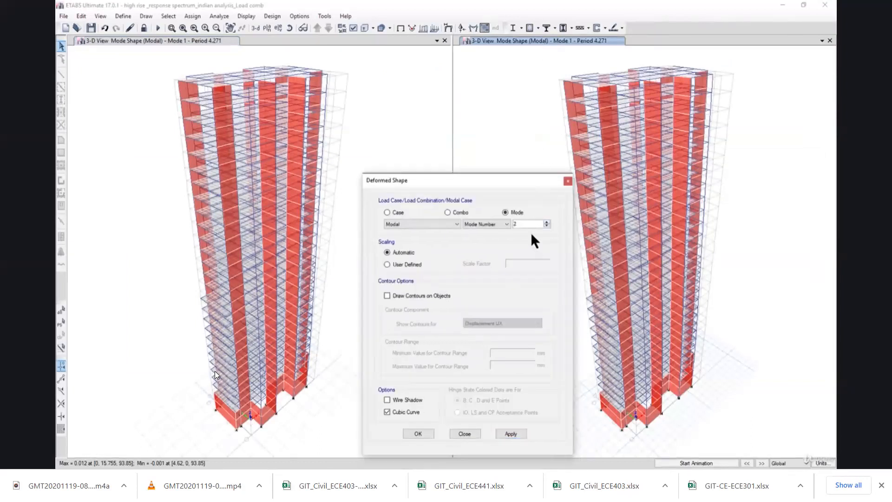
left_click(508, 433)
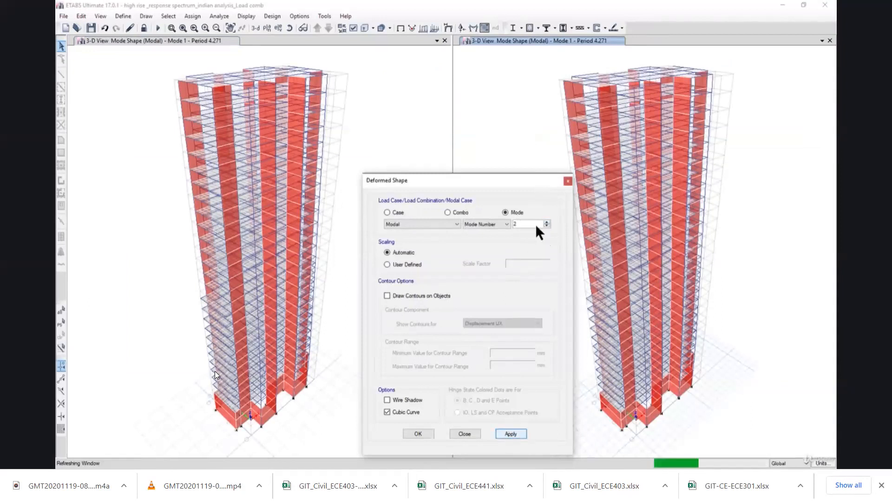
mouse_move(657, 109)
mouse_move(703, 96)
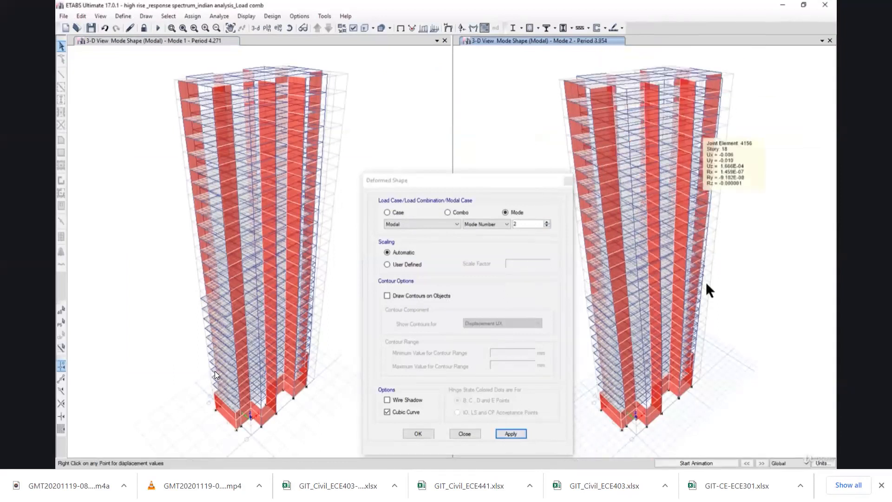
Move the Deformed Shape dialog out of the way and animate the Mode 2 and Mode 1 shapes in their windows.
left_click_drag(503, 176, 494, 392)
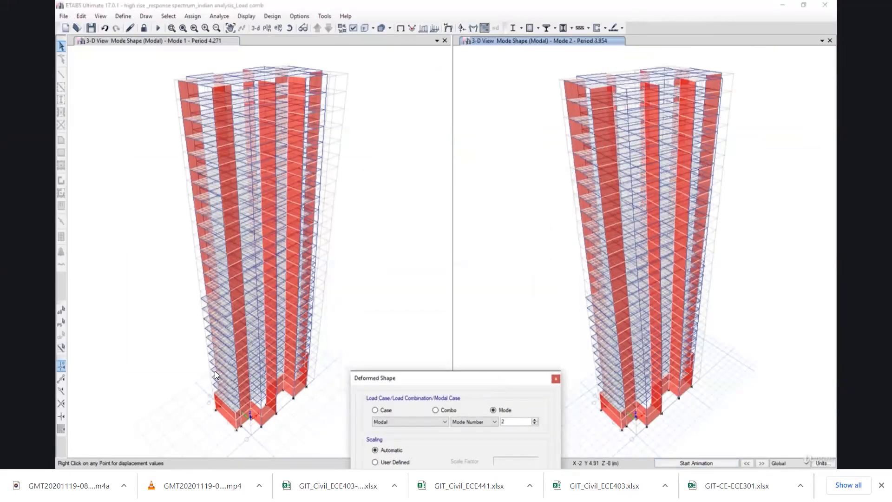
left_click_drag(513, 384, 537, 464)
left_click(696, 463)
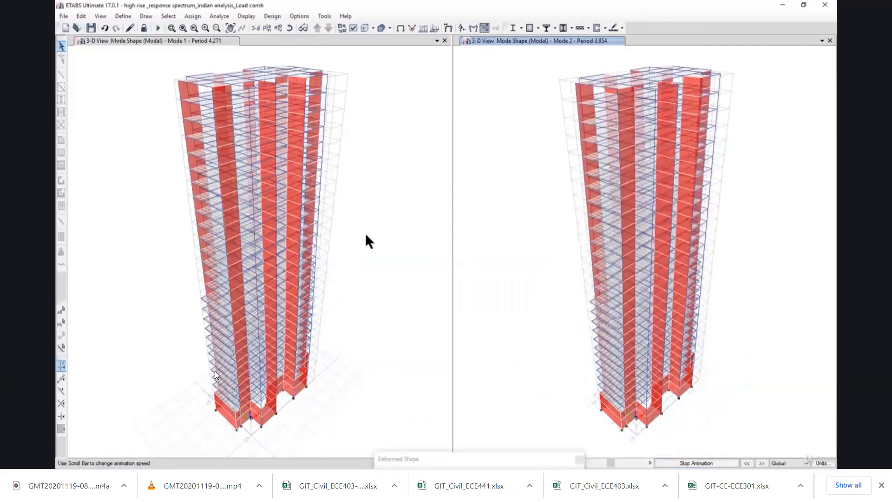
left_click(366, 236)
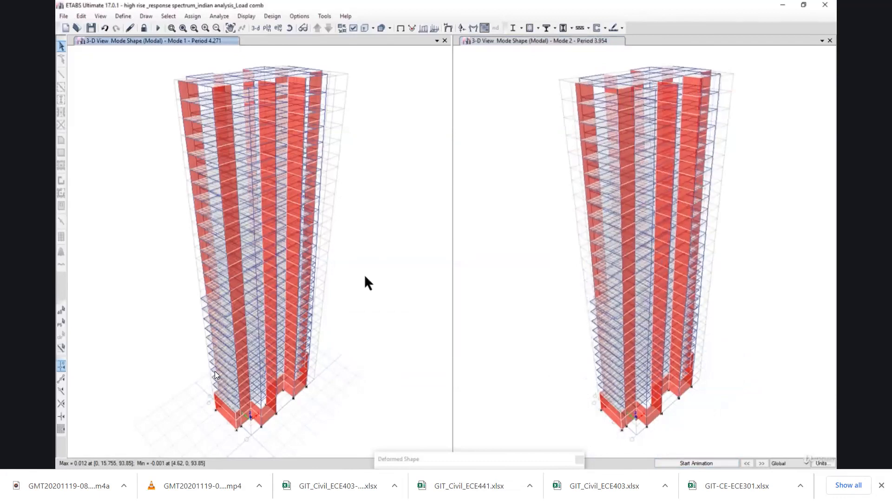
left_click(696, 463)
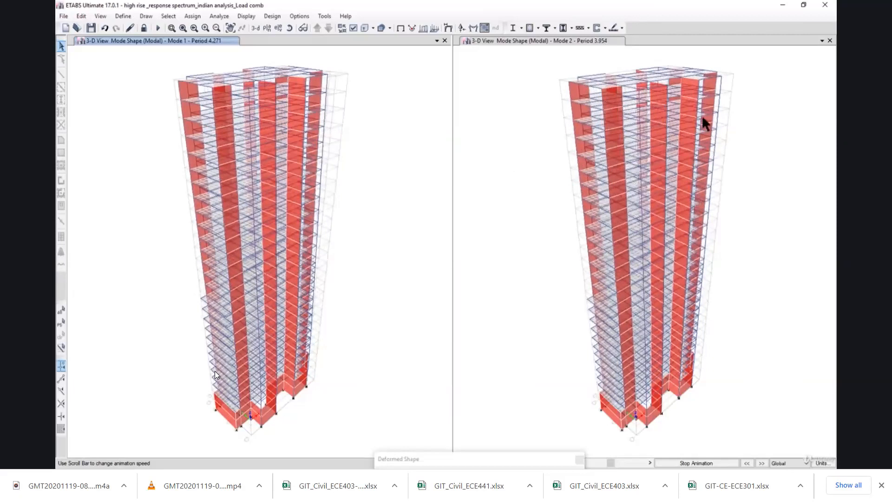
Add a third view window and display the modal deformed shape for mode number 3 in it.
left_click(822, 40)
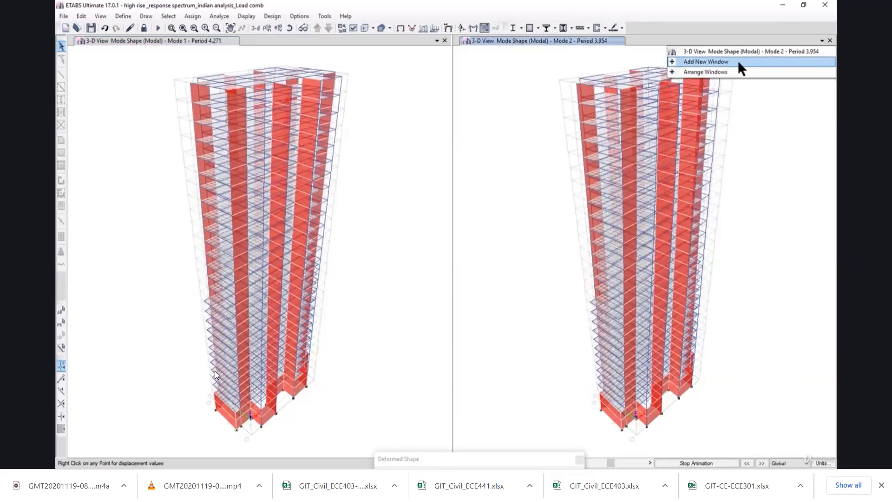
left_click(736, 63)
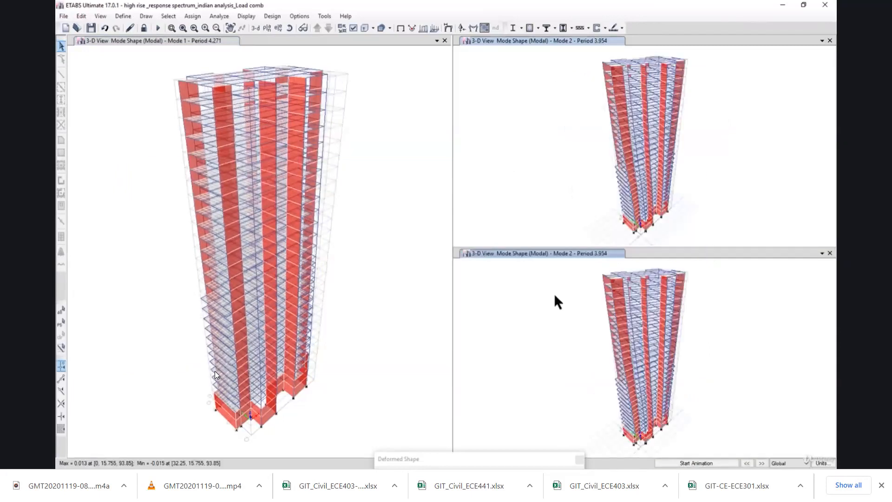
double_click(476, 458)
left_click(553, 333)
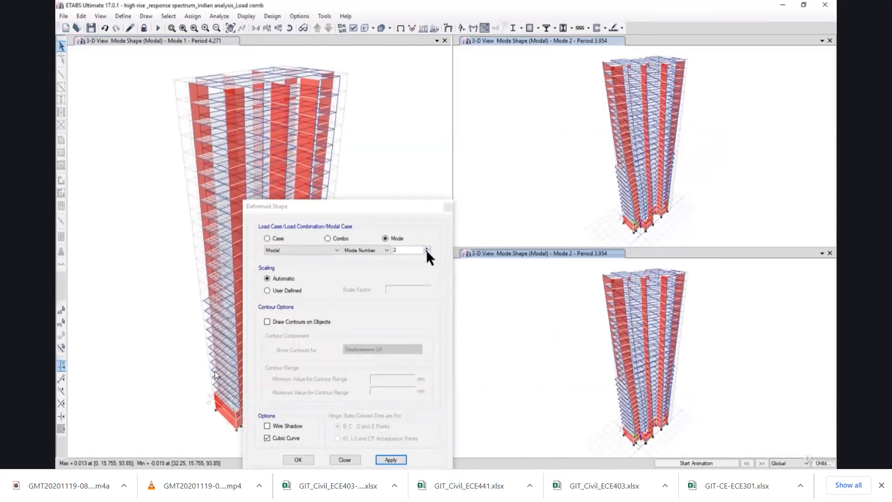
left_click(427, 249)
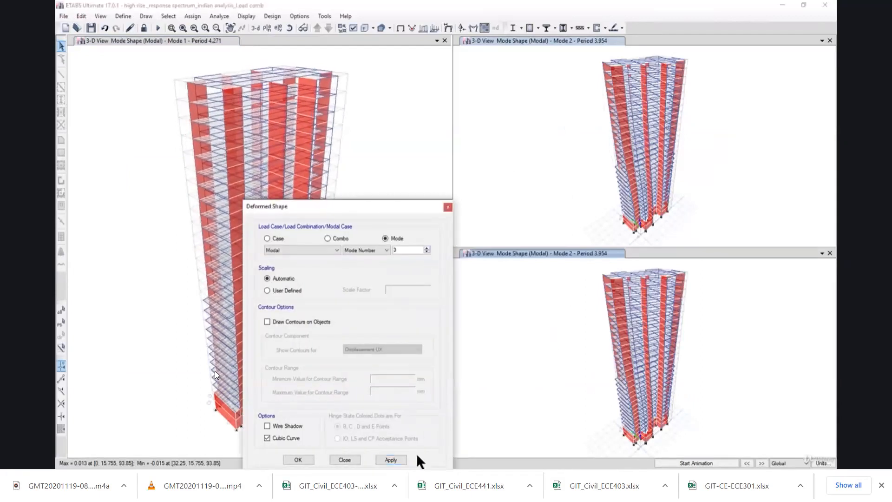
left_click(391, 459)
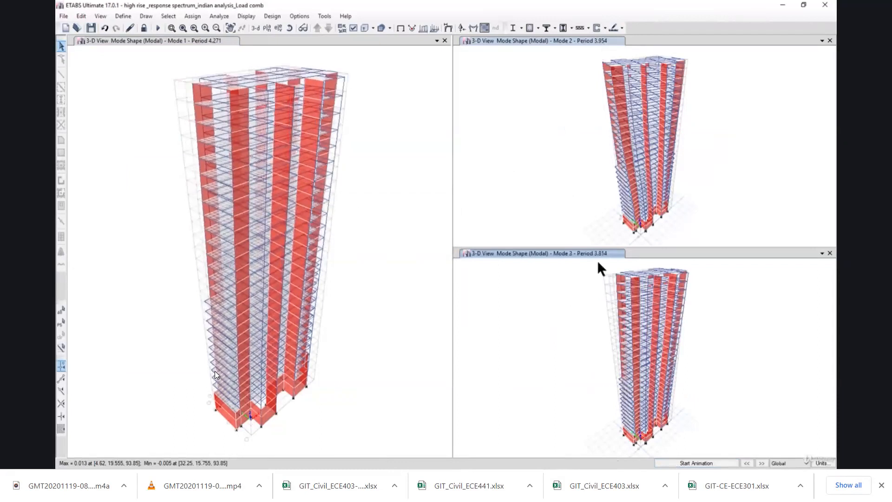
Animate the Mode 3 shape in the third window together with the Mode 1 and Mode 2 shapes.
left_click(699, 463)
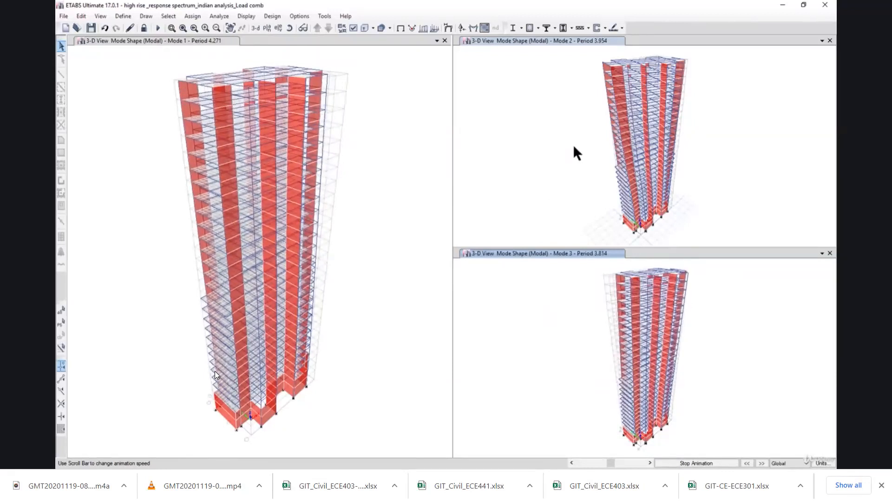
left_click(716, 463)
left_click(716, 463)
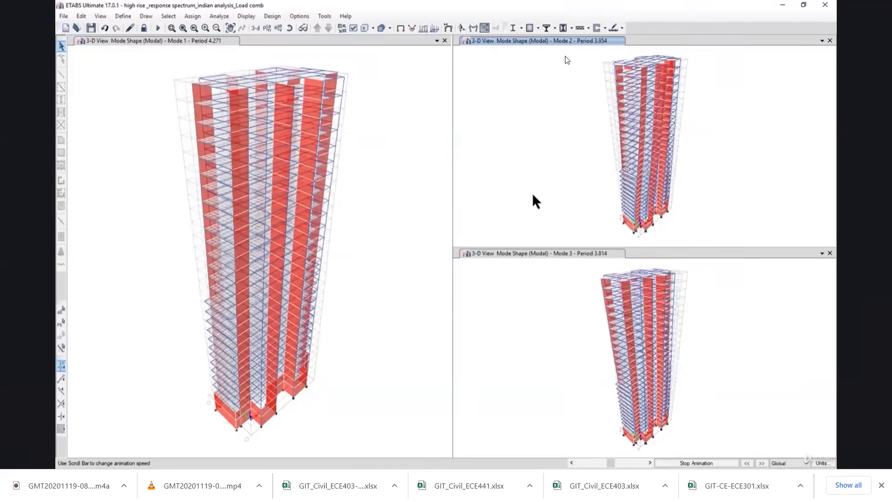
Skip the mode shapes lecture forward 5 seconds and resume its playback in full screen.
key("Right")
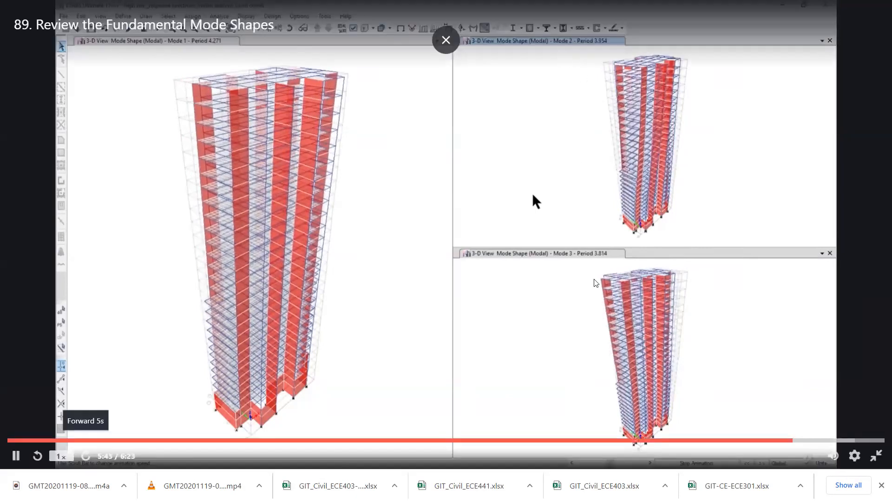
left_click(619, 309)
key("Escape")
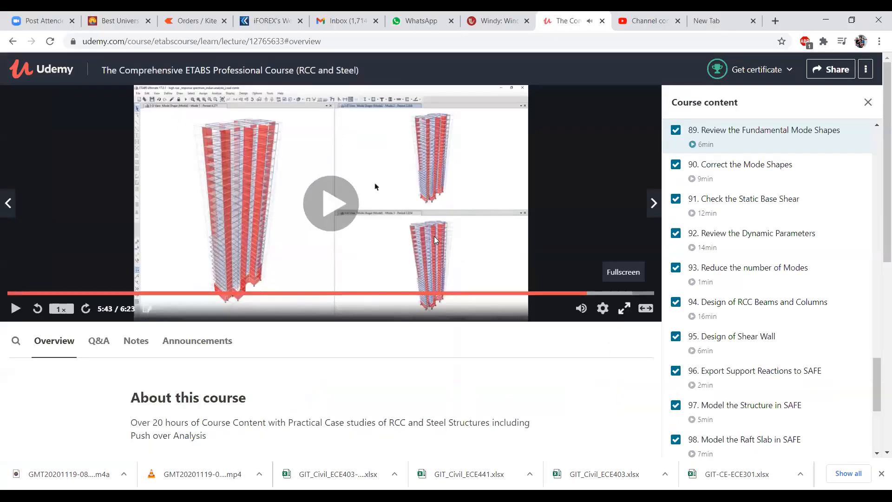
key("space")
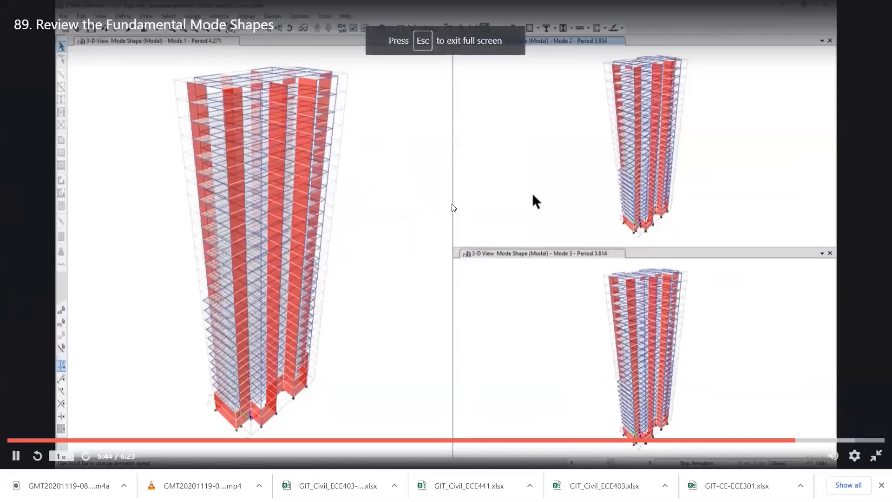